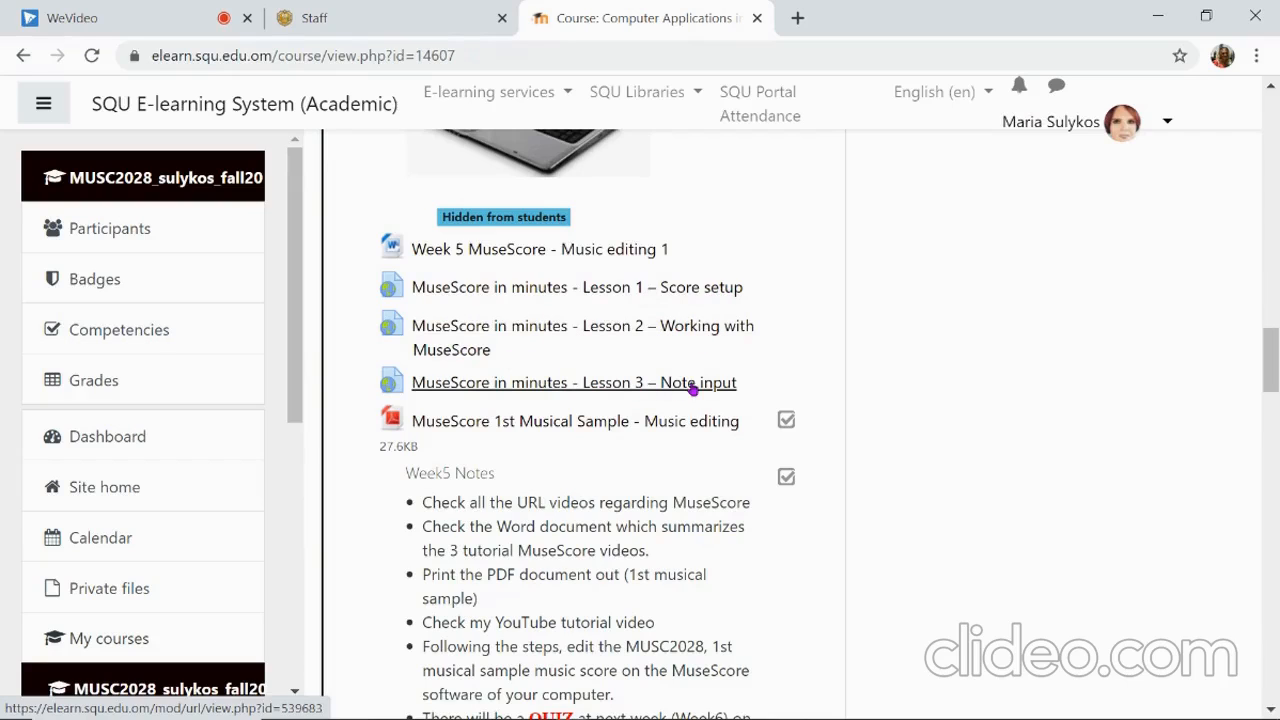
# Download the 'Week 5 MuseScore - Music editing 1' Word document from the course page and open it.
pyautogui.scroll(1, 693, 388)
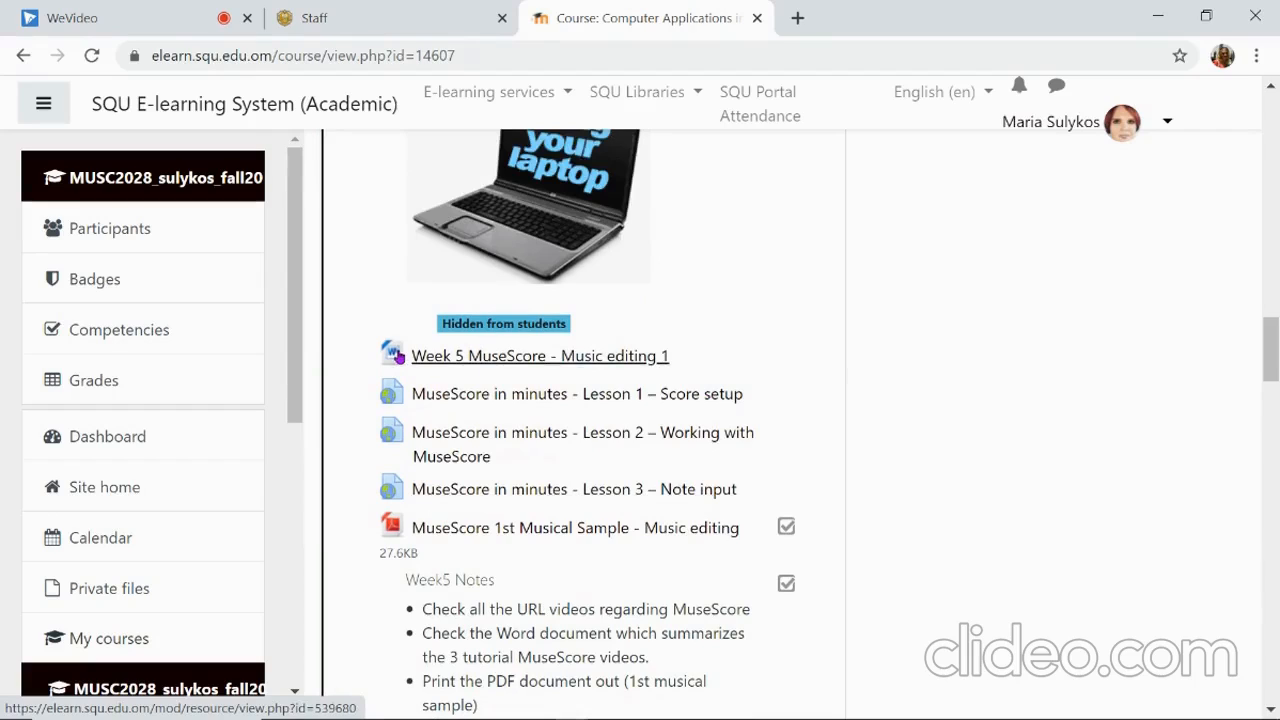
pyautogui.click(499, 358)
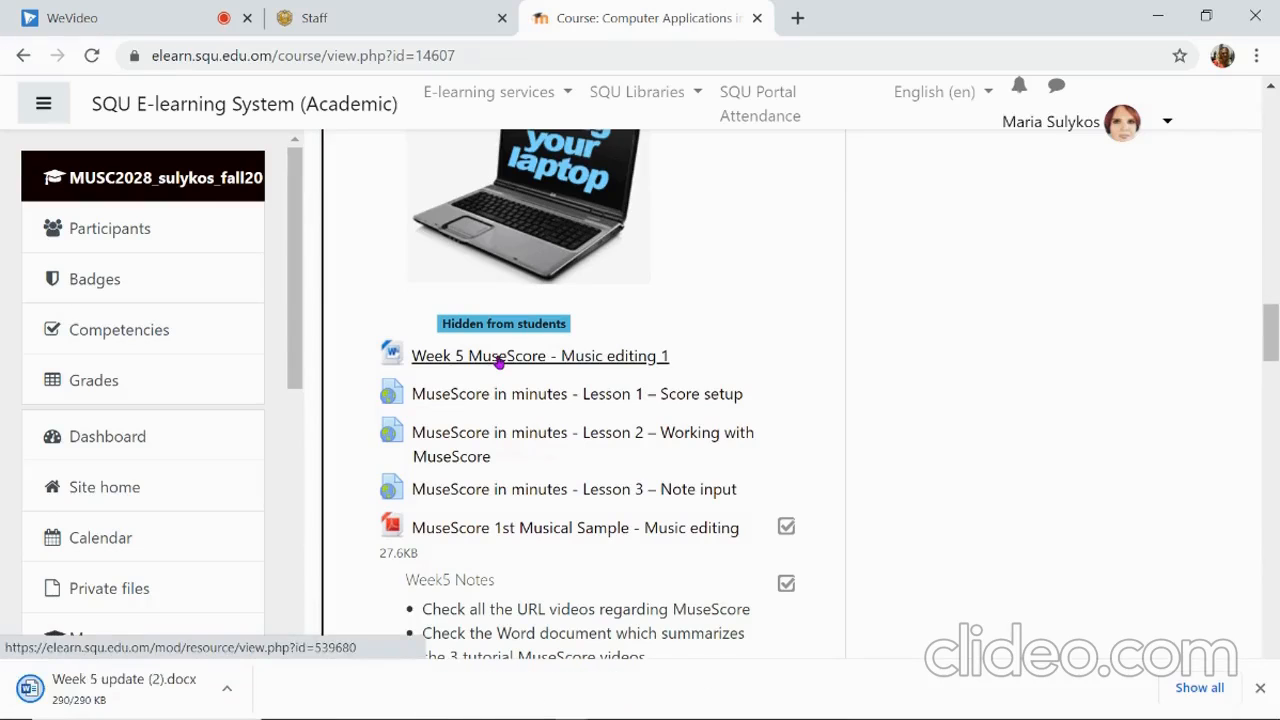
pyautogui.click(165, 692)
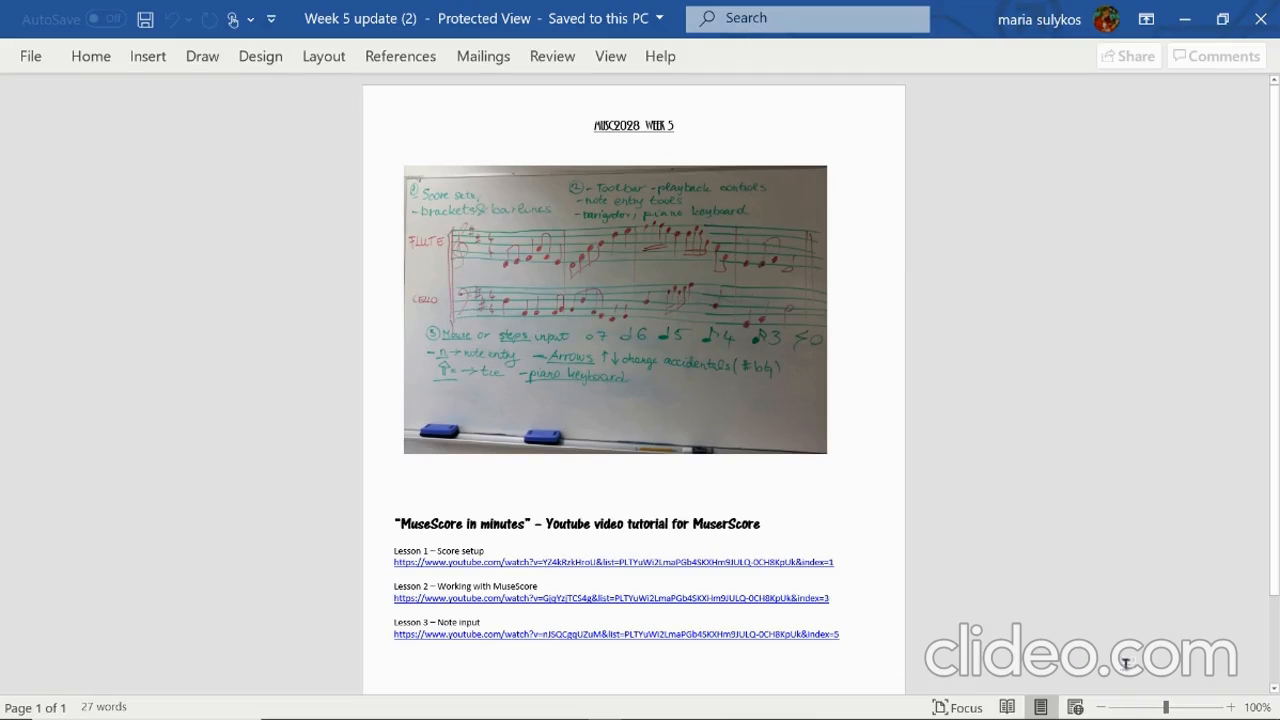
# Zoom the Week 5 Word document to 150% so the whiteboard photo is readable.
pyautogui.click(1232, 707)
pyautogui.click(1232, 707)
pyautogui.click(1232, 707)
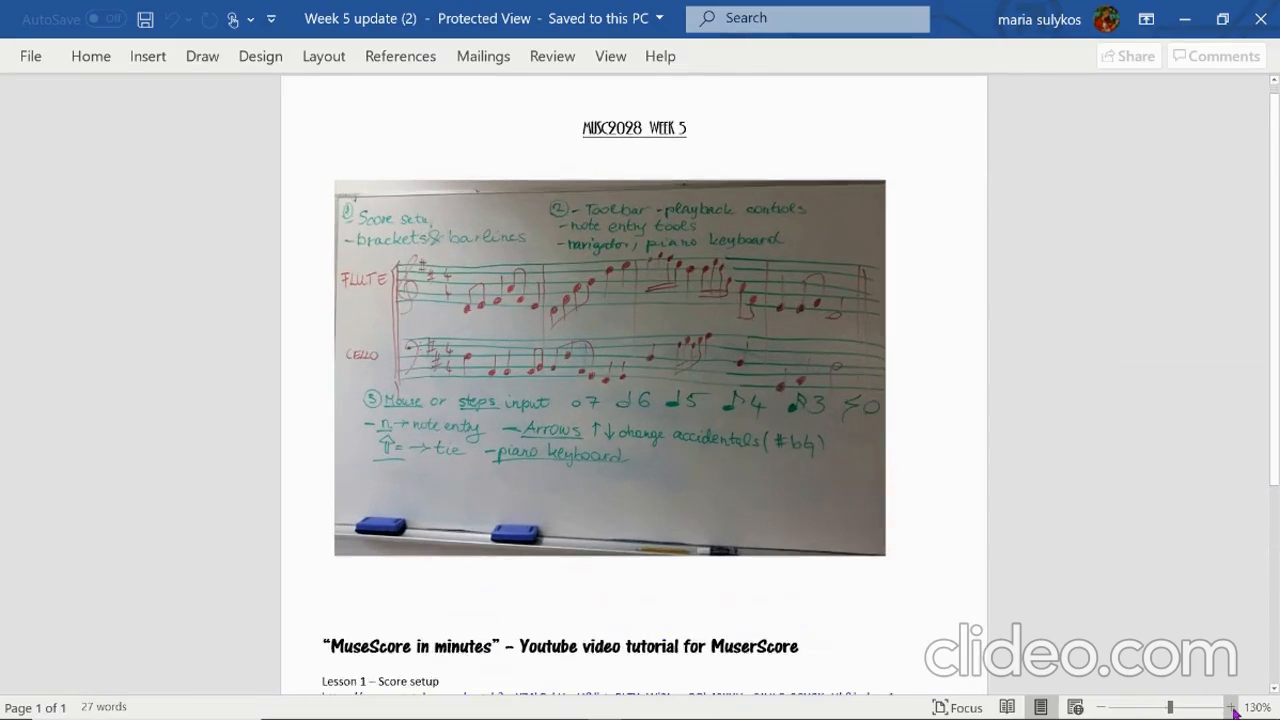
pyautogui.click(1232, 707)
pyautogui.click(1232, 707)
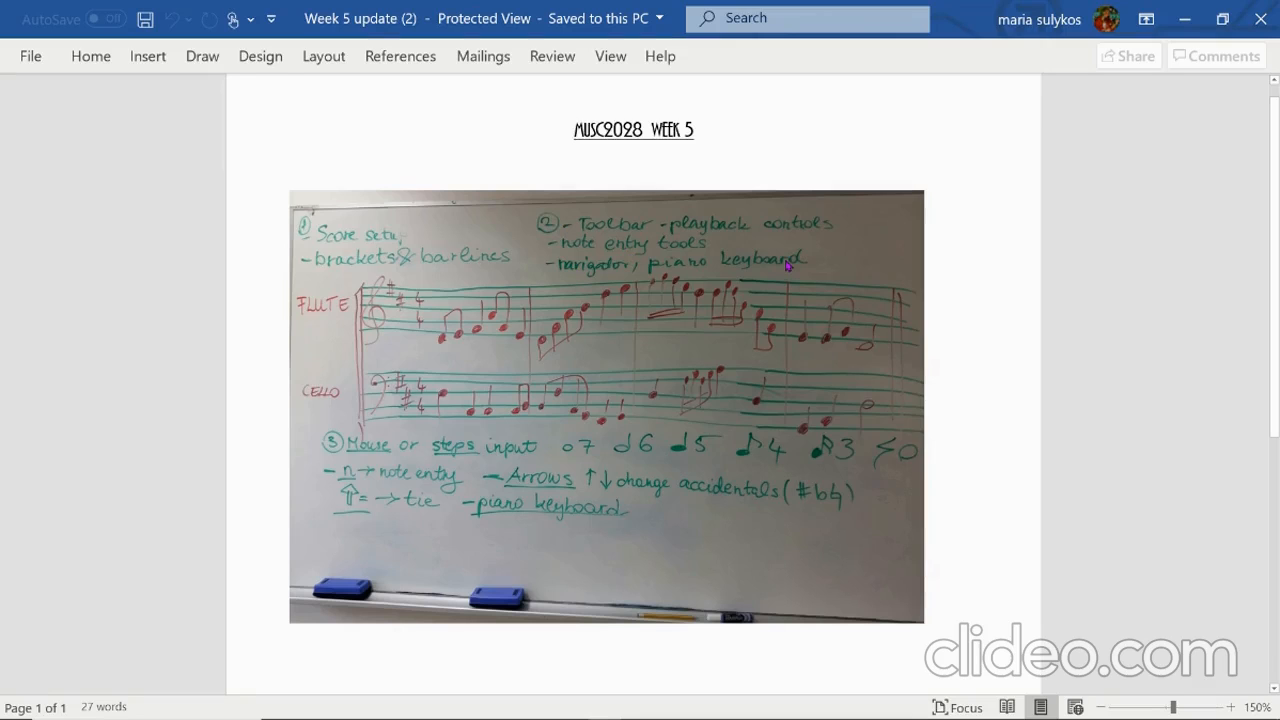
pyautogui.scroll(-1, 789, 265)
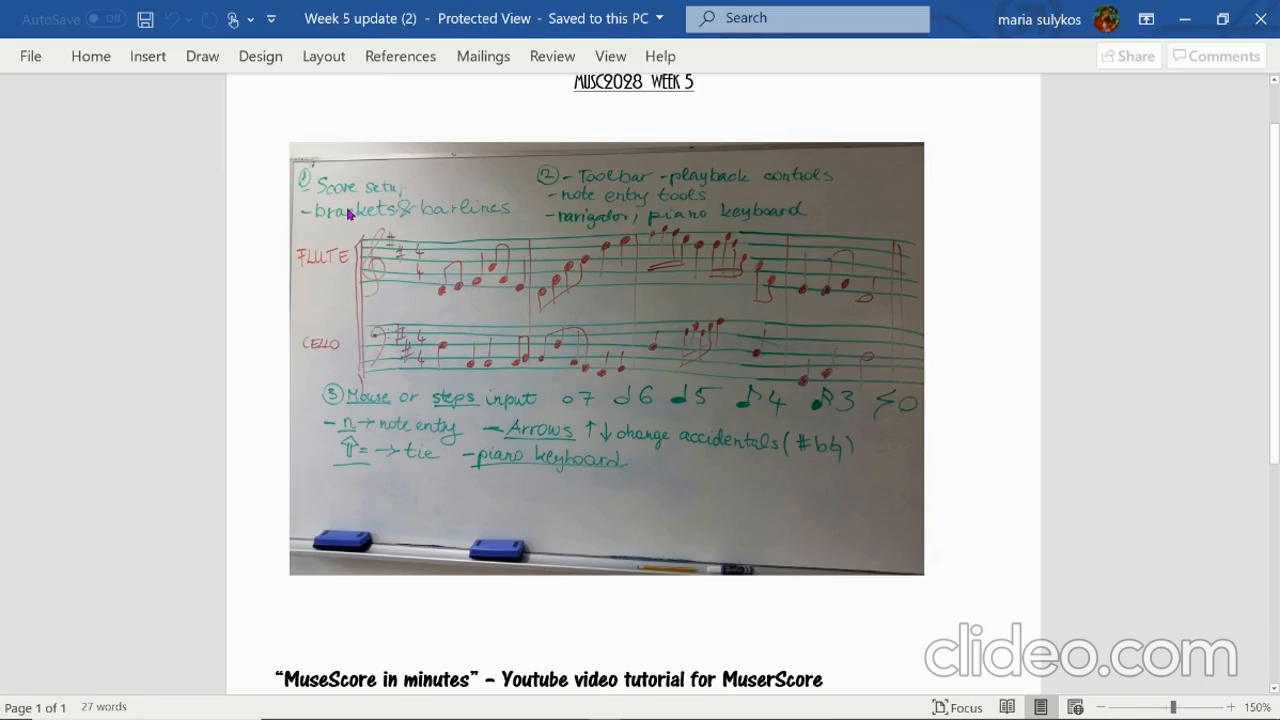
pyautogui.scroll(-5, 500, 316)
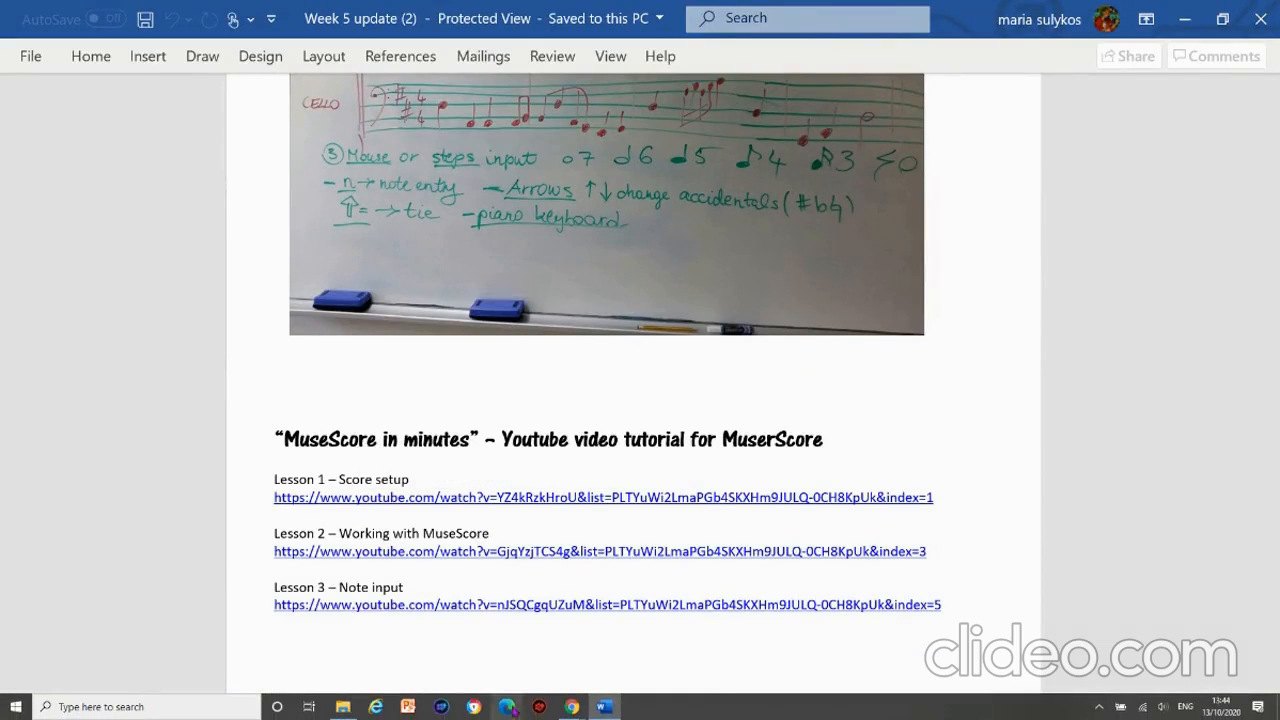
# Return to the course page and open the 'MuseScore 1st Musical Sample - Music editing' PDF.
pyautogui.click(576, 710)
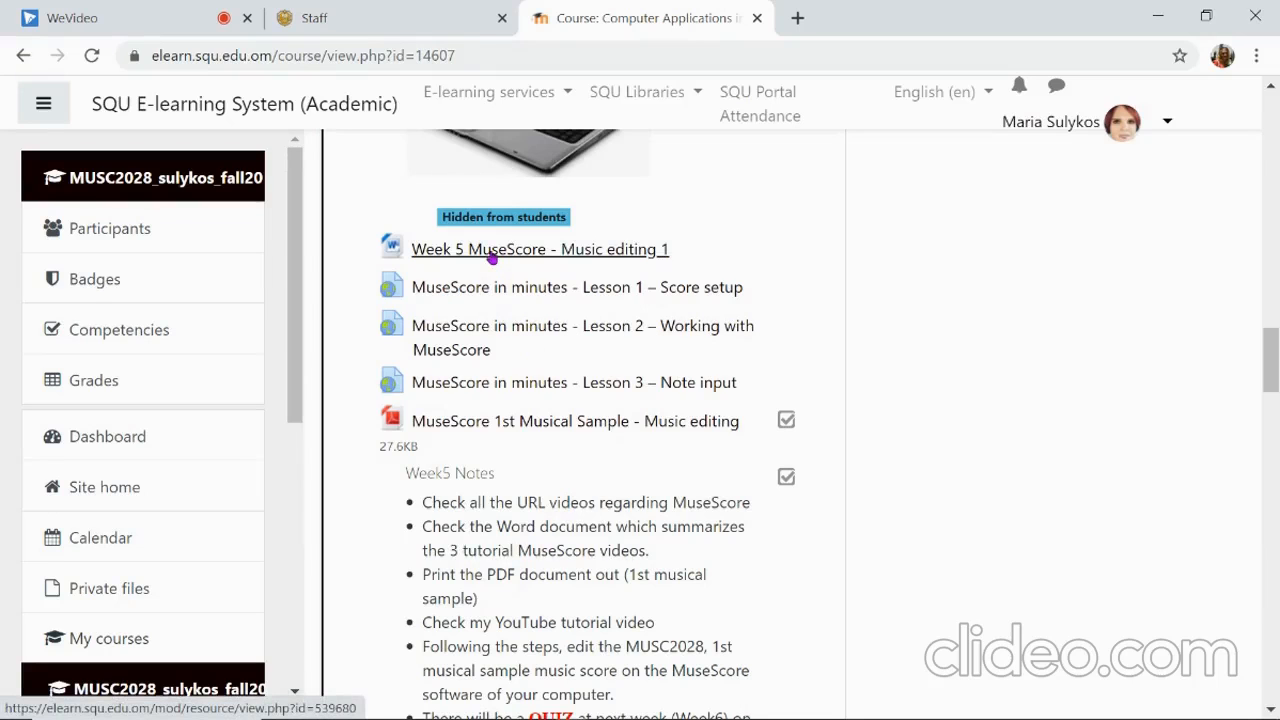
pyautogui.scroll(-1, 440, 595)
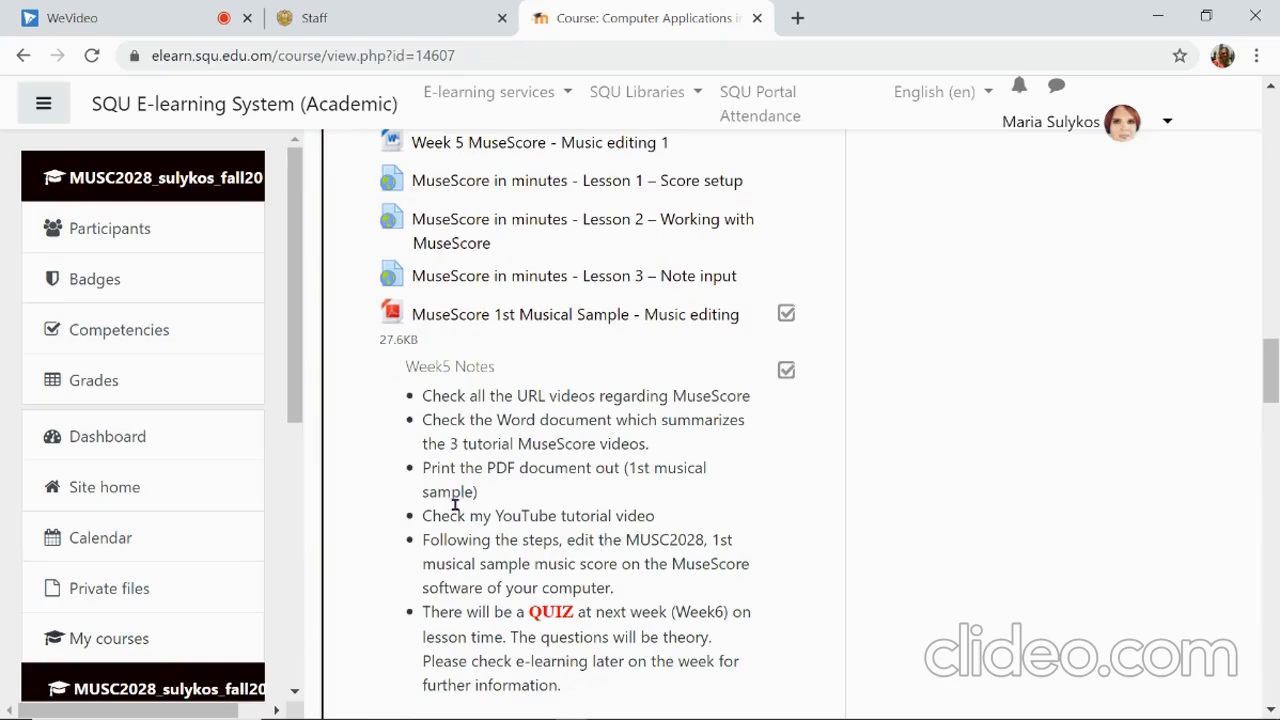
pyautogui.click(545, 327)
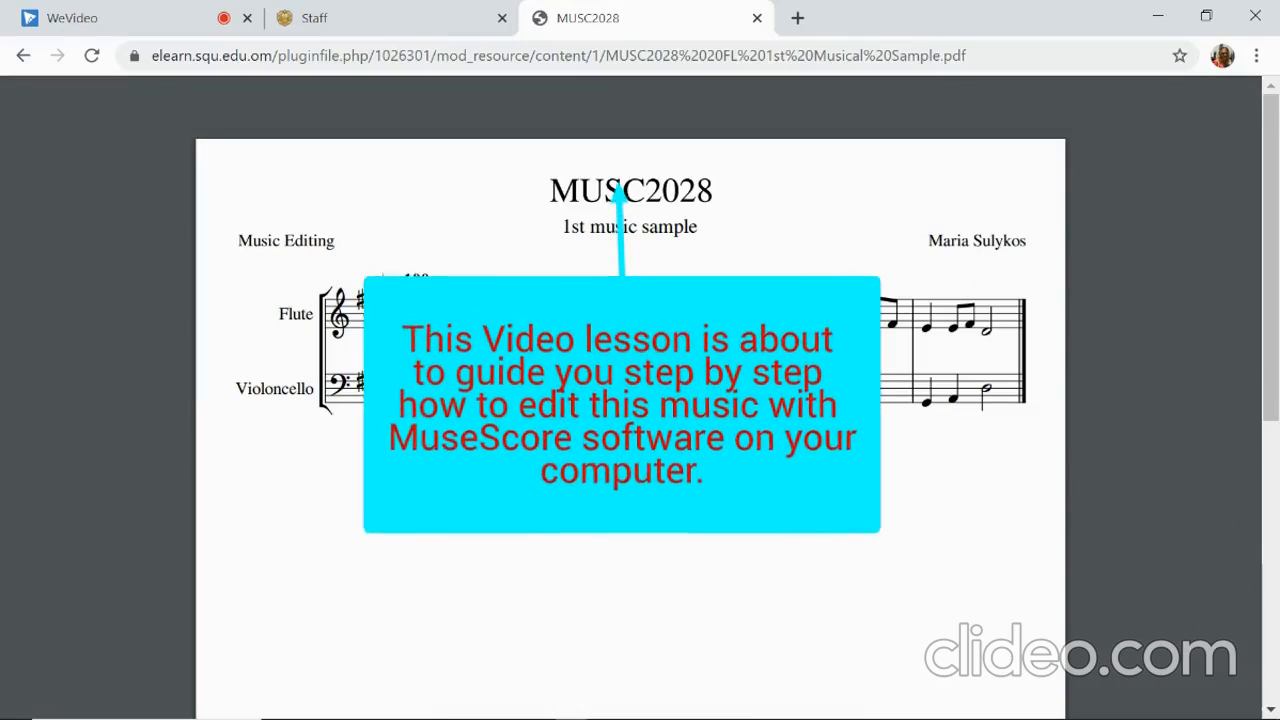
# Switch back to the course page tab showing the Week5 Notes.
pyautogui.moveTo(572, 706)
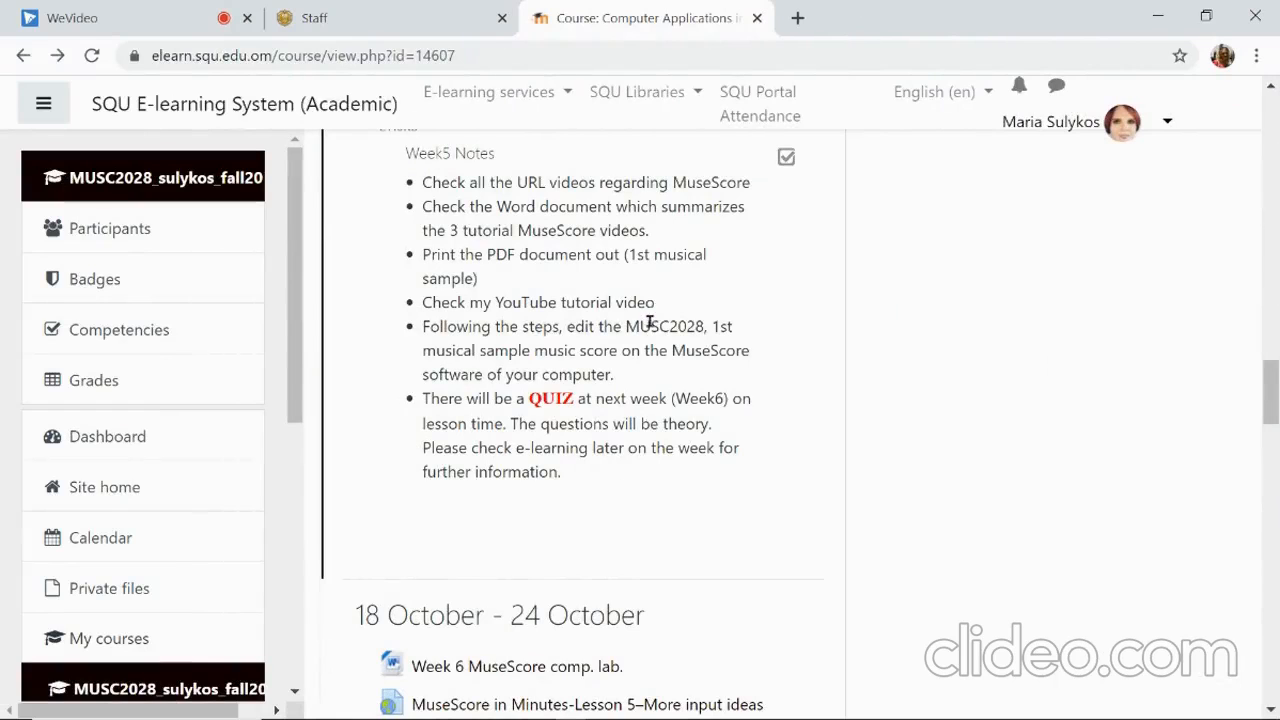
pyautogui.scroll(2, 650, 330)
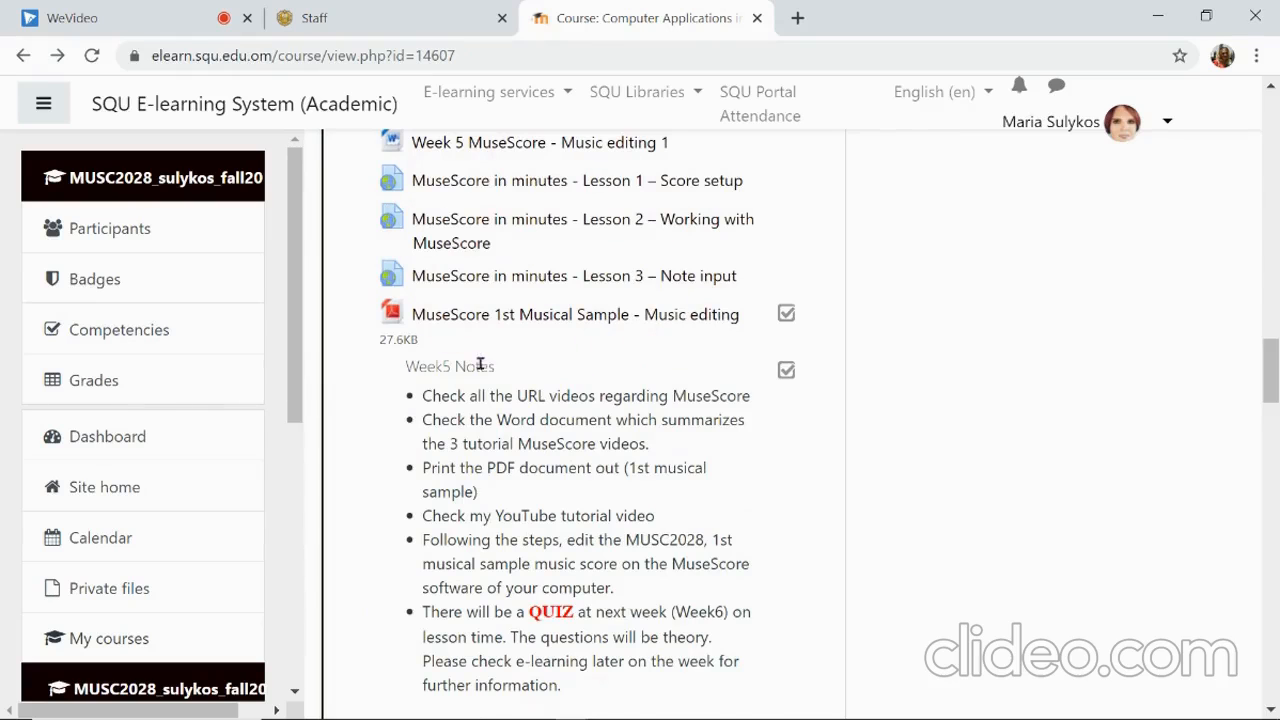
pyautogui.scroll(-2, 480, 368)
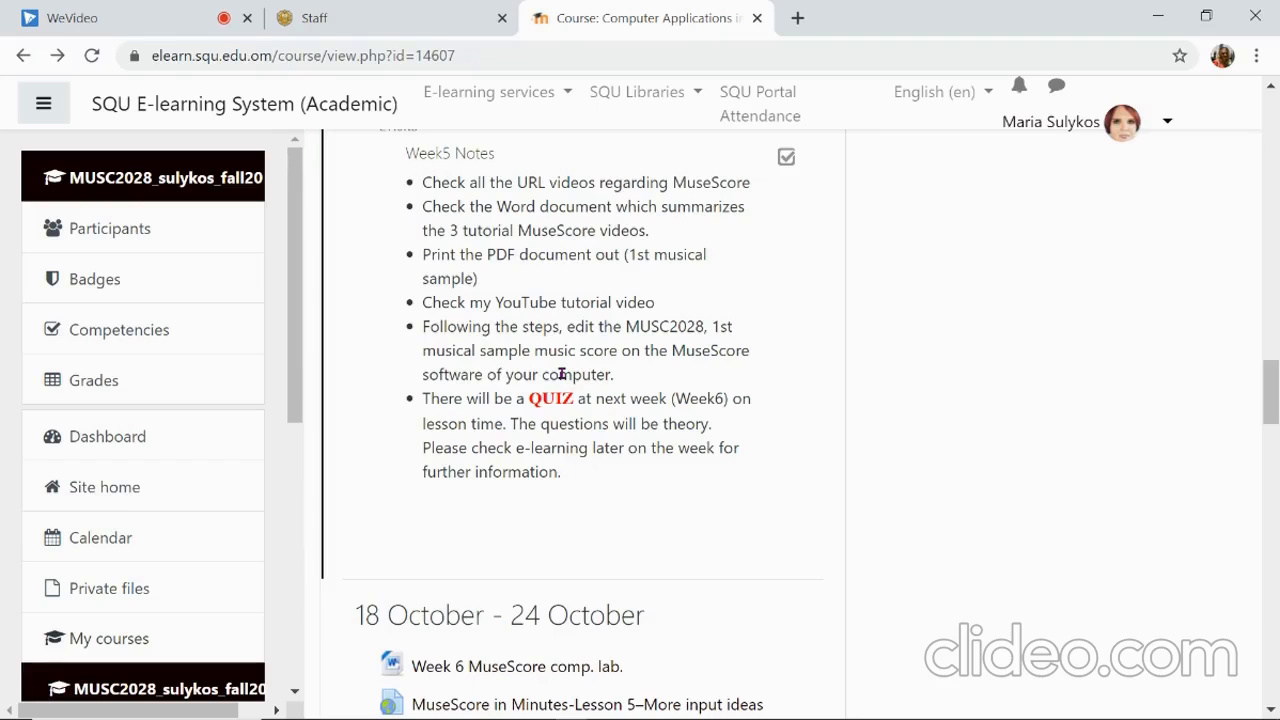
pyautogui.scroll(-1, 562, 374)
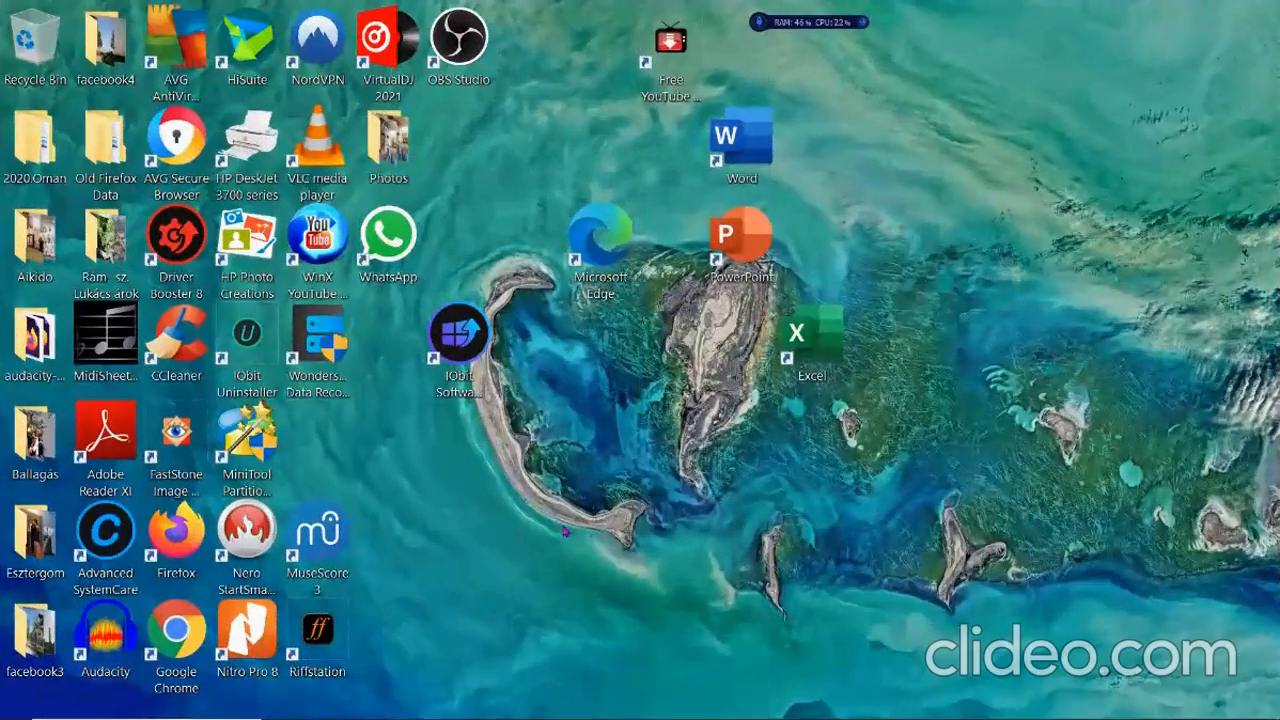
# Launch MuseScore 3 from its desktop shortcut.
pyautogui.doubleClick(324, 540)
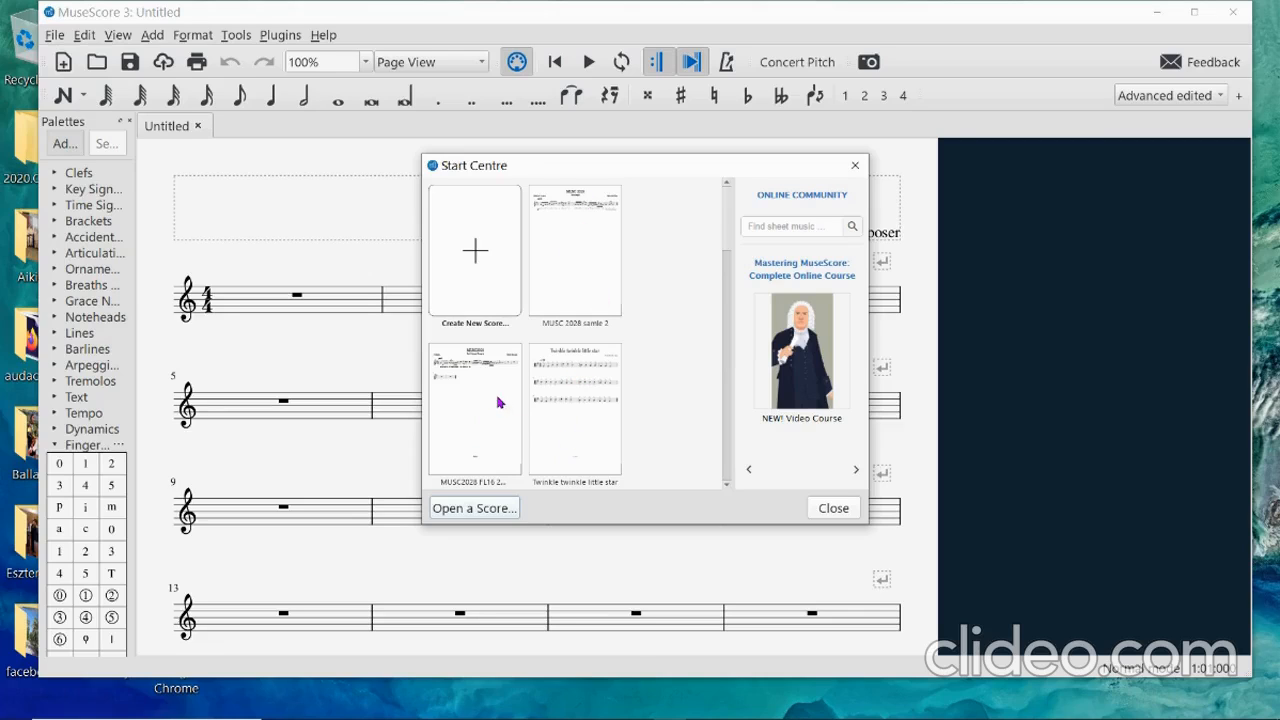
# Choose 'Create New Score...' in the Start Centre.
pyautogui.click(475, 270)
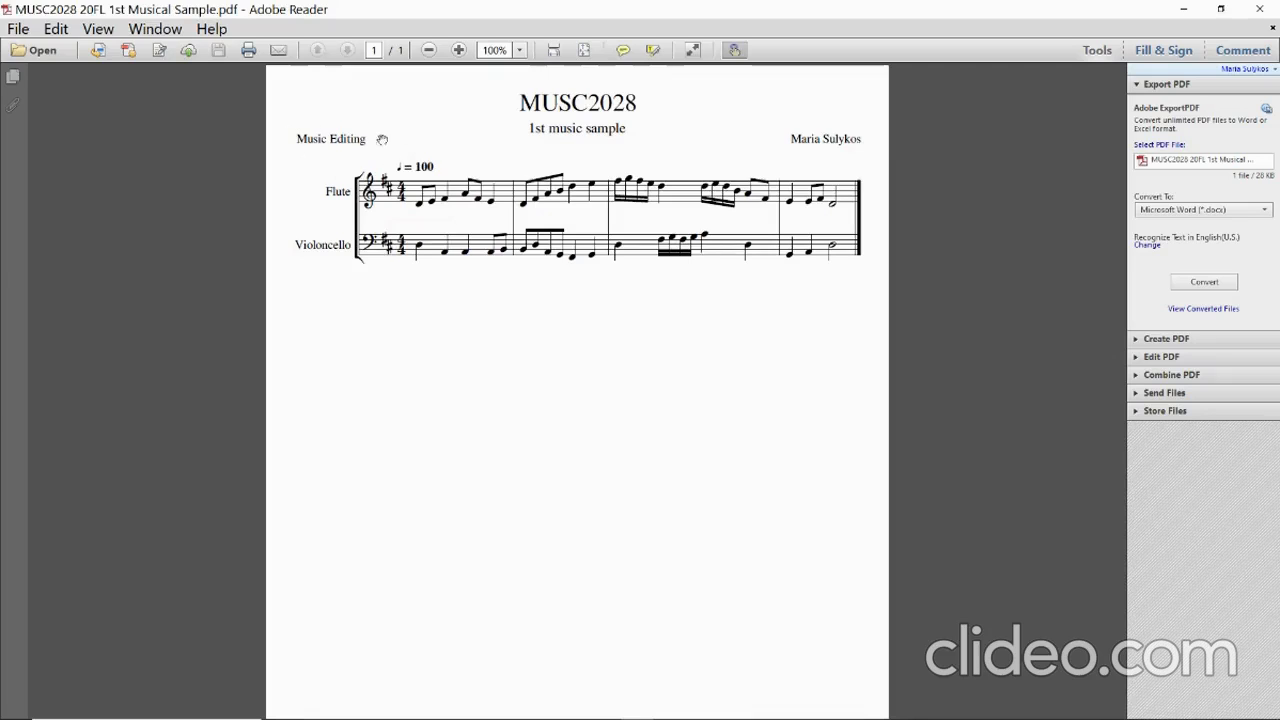
# Review the MUSC2028 flute and violoncello sample PDF, then minimize Adobe Reader.
pyautogui.scroll(-3, 578, 285)
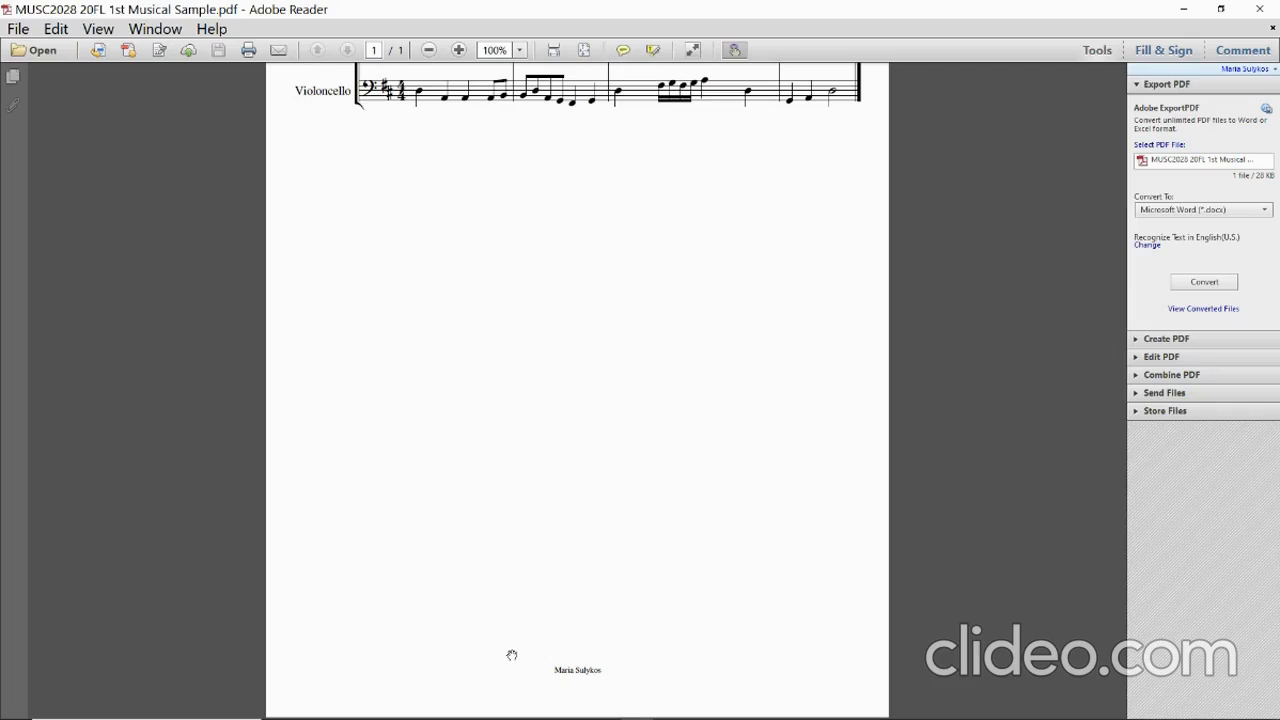
pyautogui.scroll(3, 569, 594)
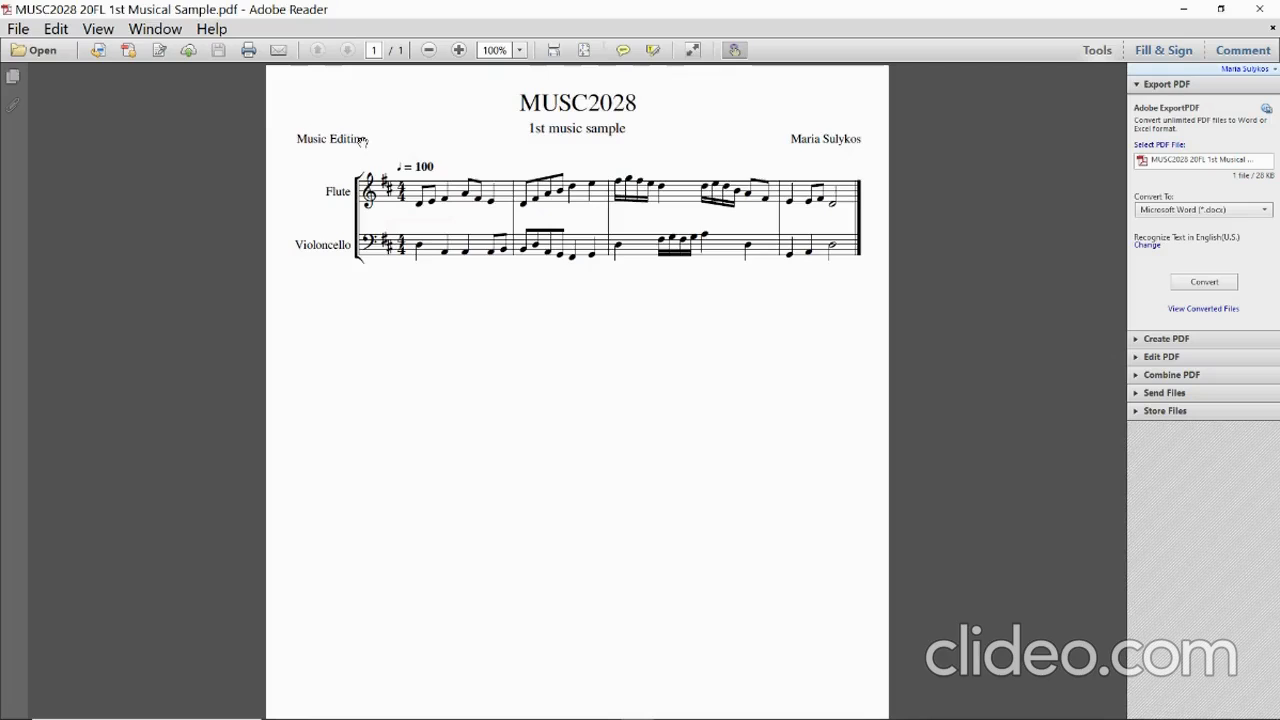
pyautogui.scroll(-3, 594, 368)
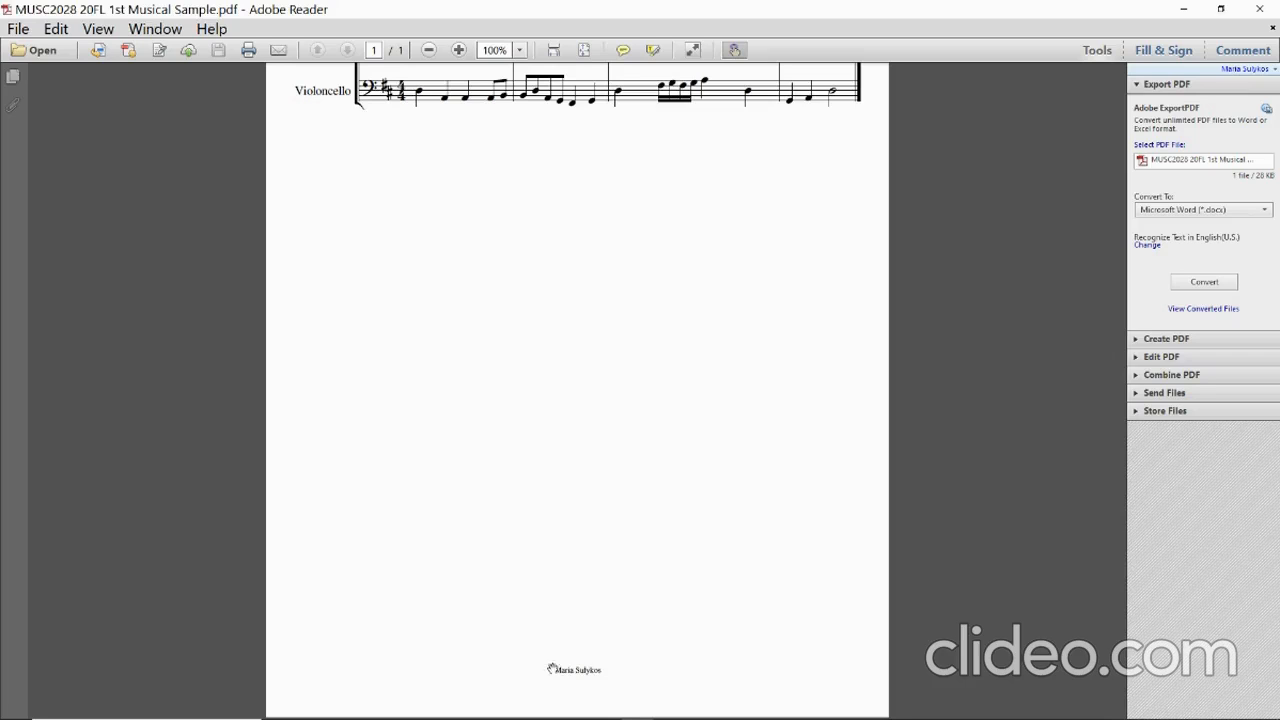
pyautogui.scroll(3, 594, 665)
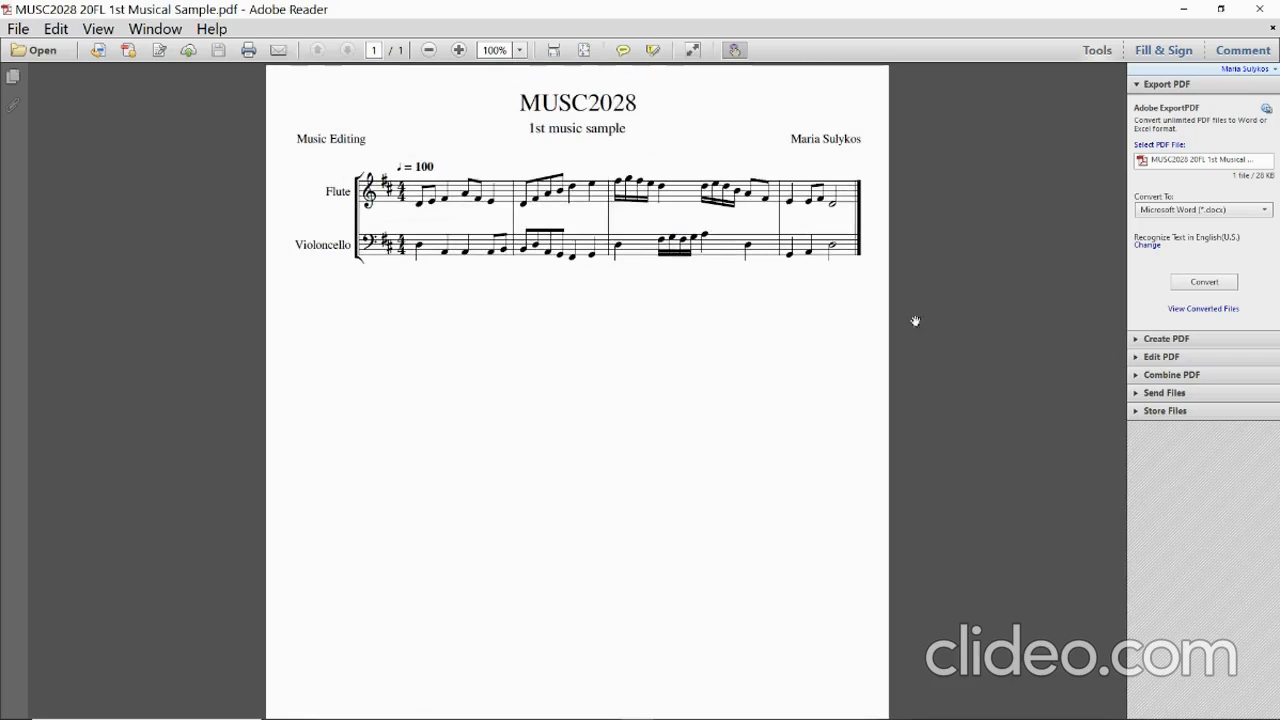
pyautogui.click(1190, 8)
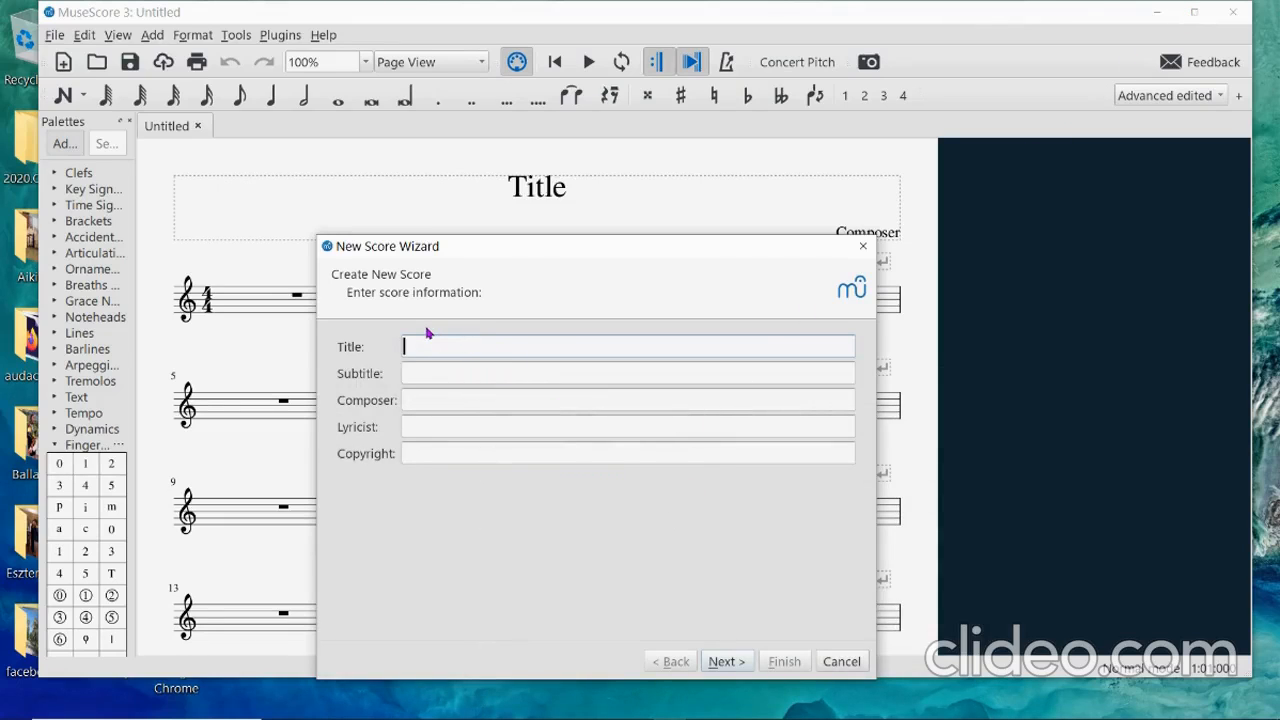
# Enter the title 'MUSC2028' and subtitle '1st music sample'.
pyautogui.write('MUSC2028')
pyautogui.click(465, 374)
pyautogui.write('1st music sample')
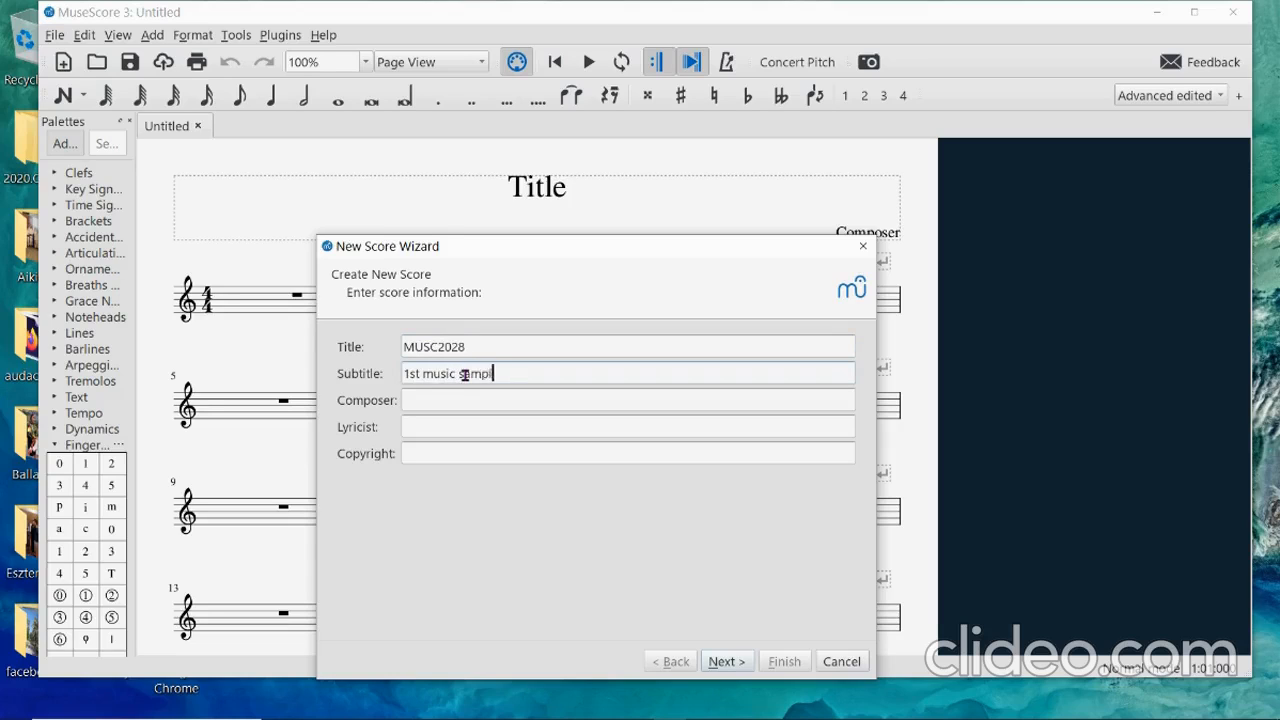
# Fill in the composer's name, lyricist 'Music Editing' and the copyright line, then continue.
pyautogui.click(457, 400)
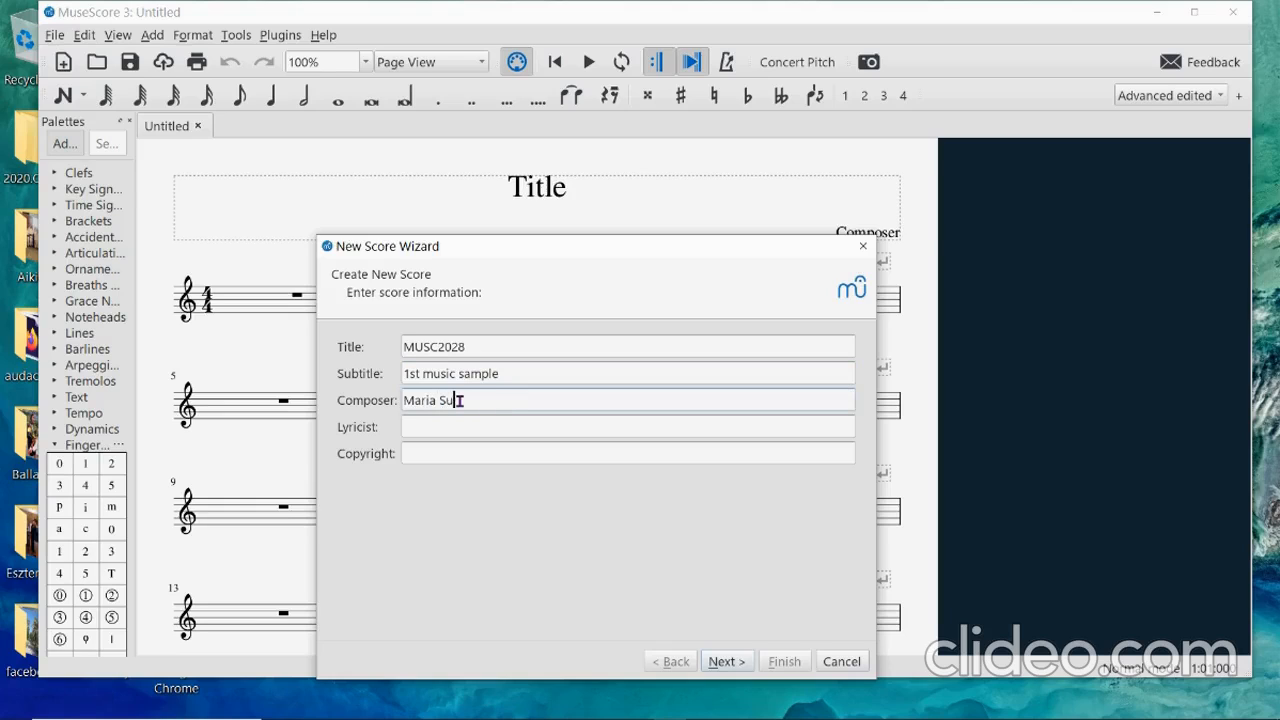
pyautogui.click(449, 430)
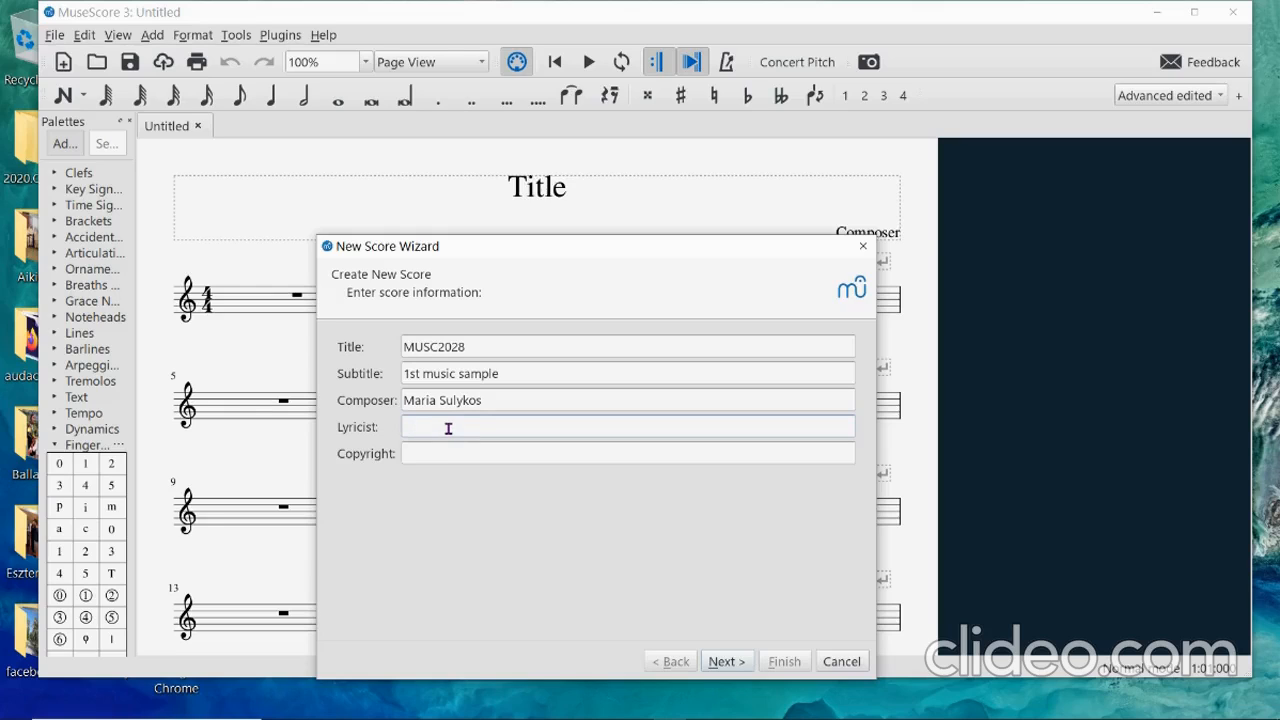
pyautogui.write('Music Editing')
pyautogui.click(452, 454)
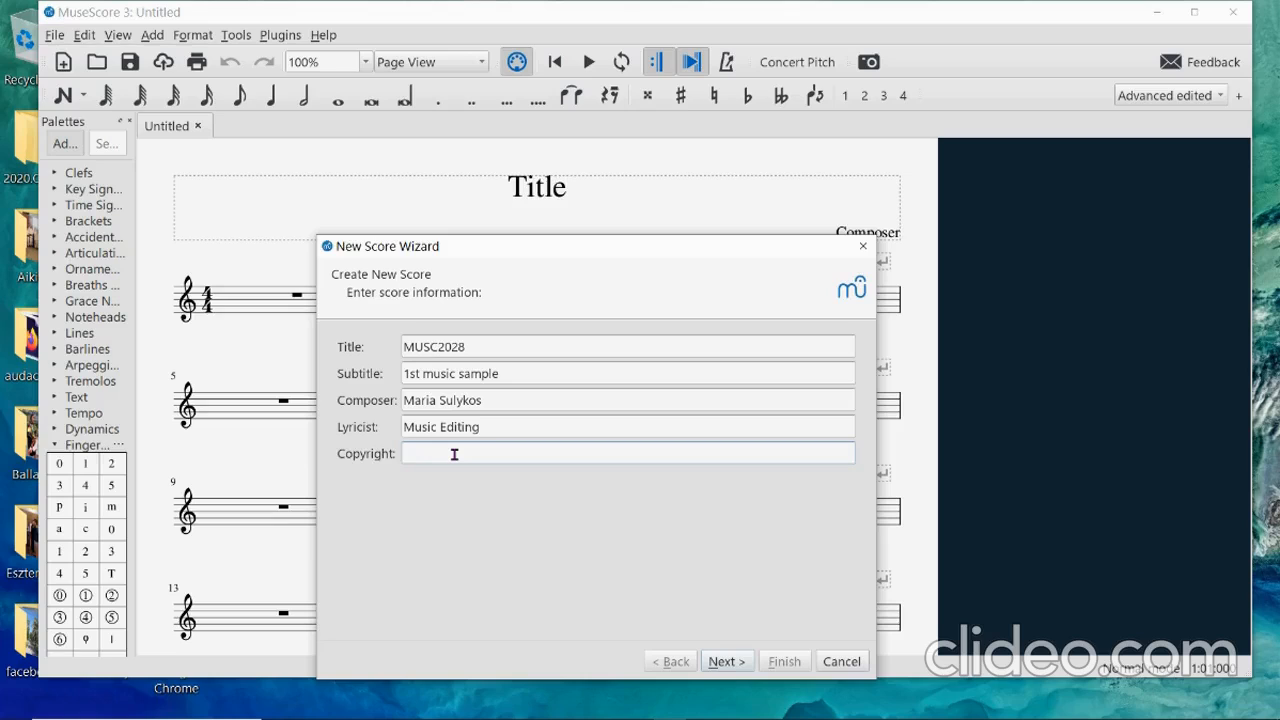
pyautogui.click(722, 663)
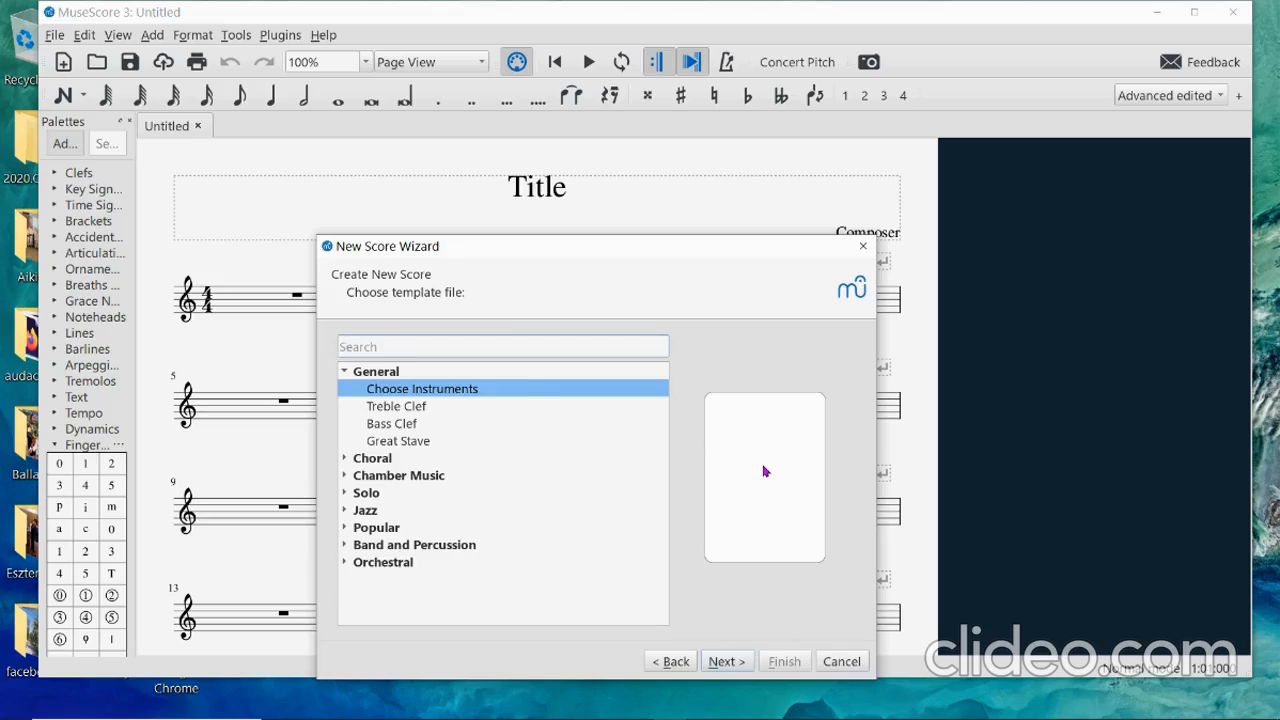
# Skip the template page and open the instrument group list.
pyautogui.press('Return')
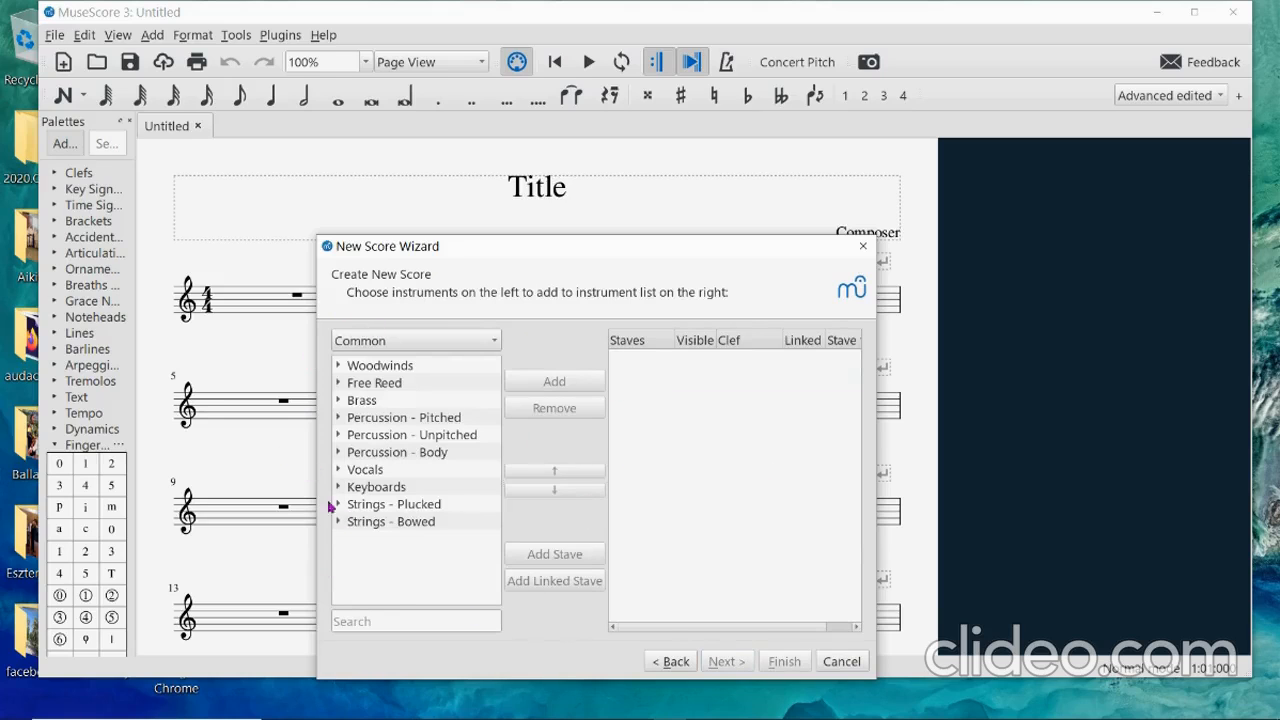
pyautogui.click(496, 345)
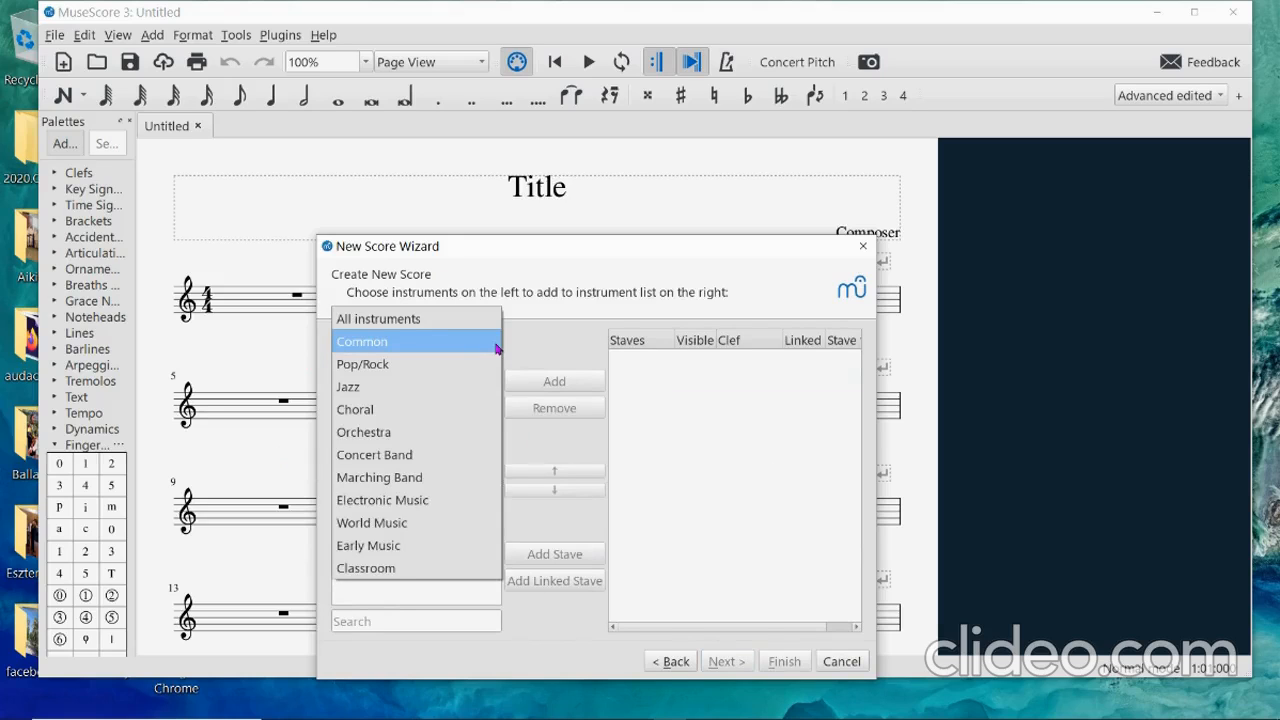
# Add a Flute from the Woodwinds family to the score.
pyautogui.click(487, 342)
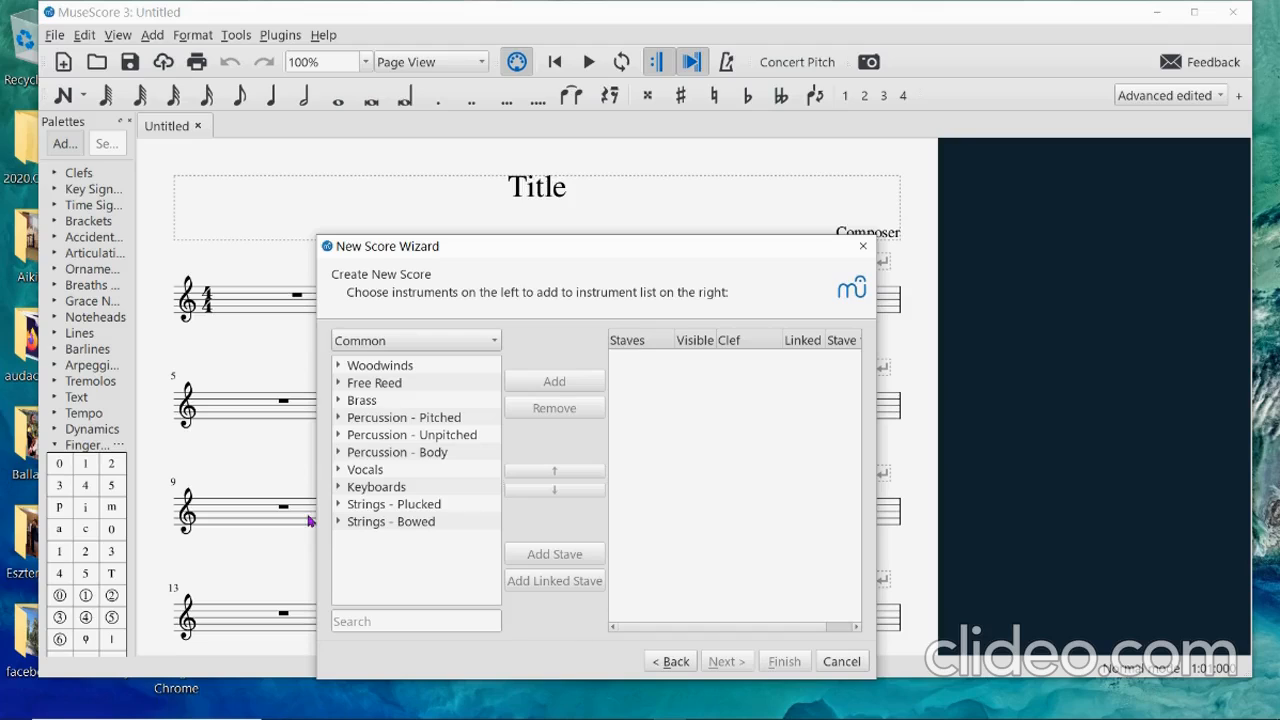
pyautogui.doubleClick(384, 366)
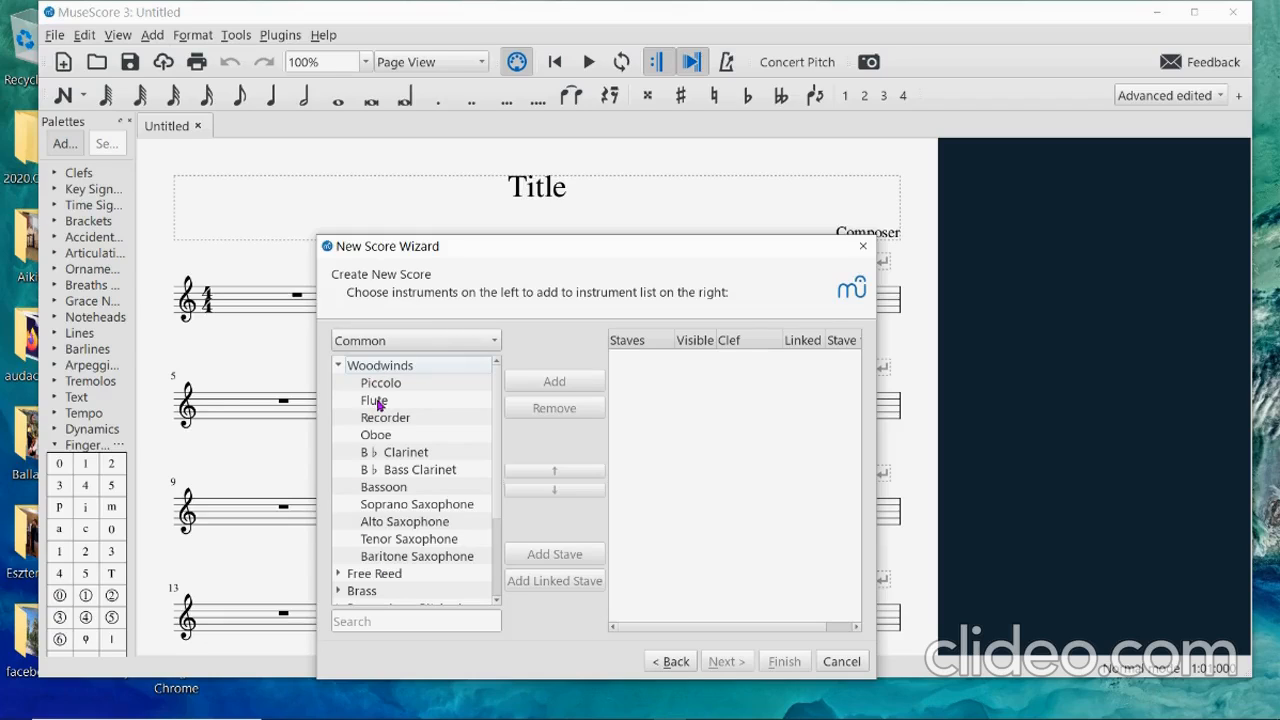
pyautogui.click(378, 401)
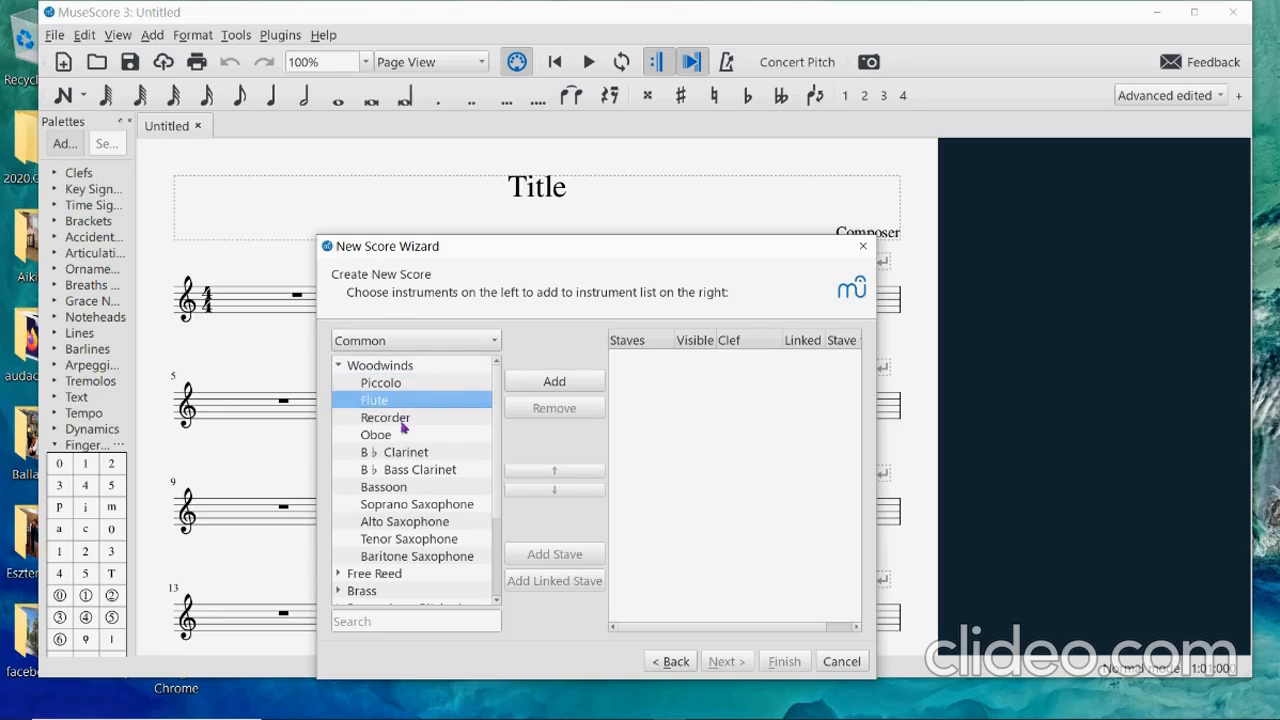
pyautogui.click(545, 386)
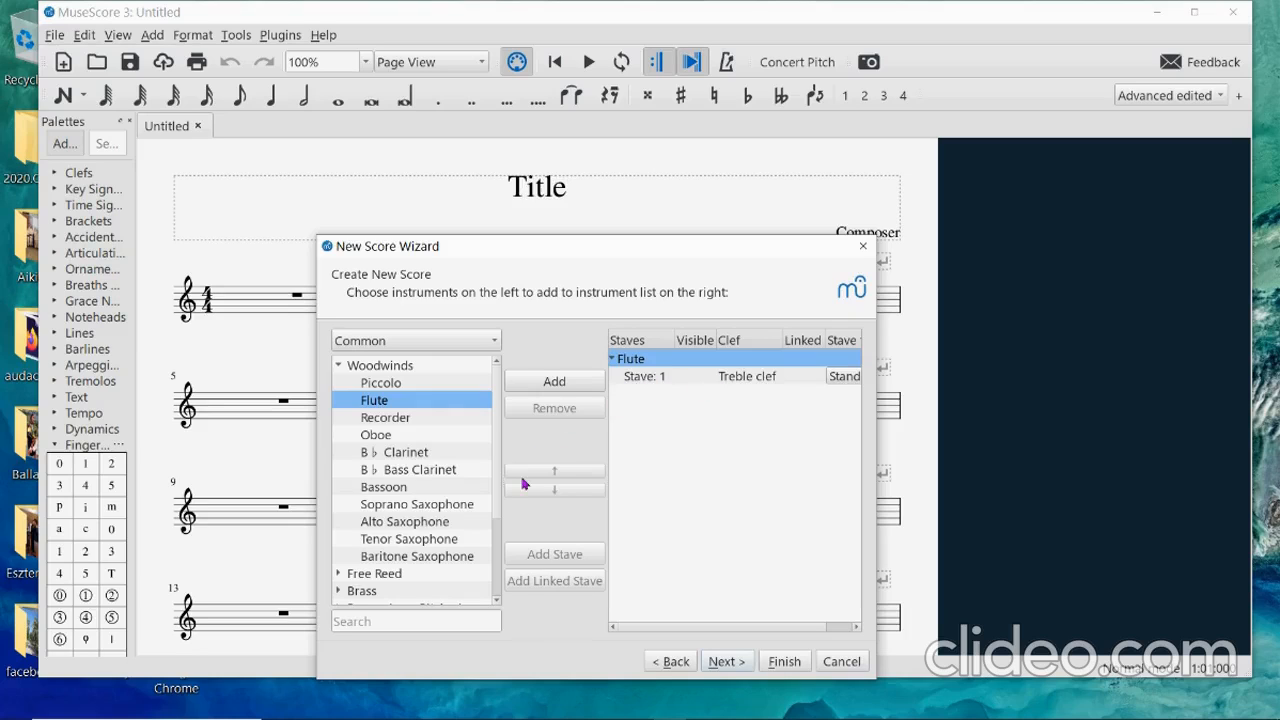
pyautogui.doubleClick(362, 367)
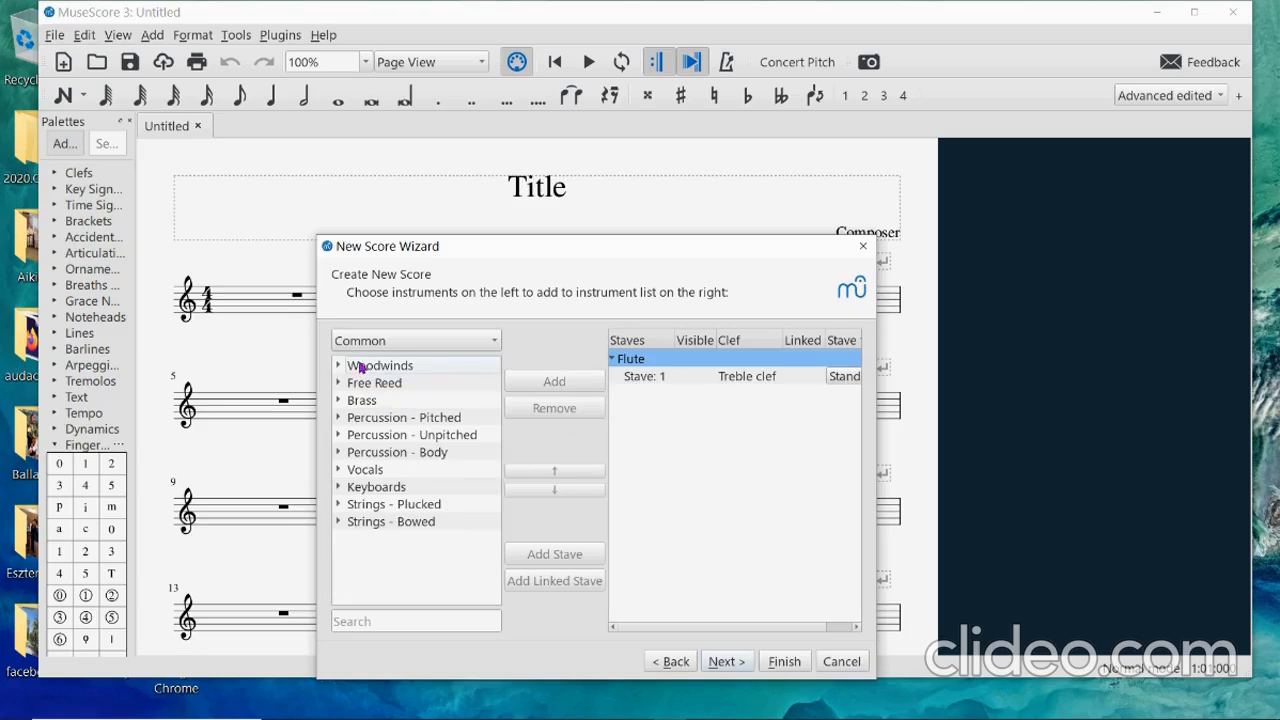
# Add a Violoncello from Strings - Bowed and move on to the key signature page.
pyautogui.doubleClick(358, 523)
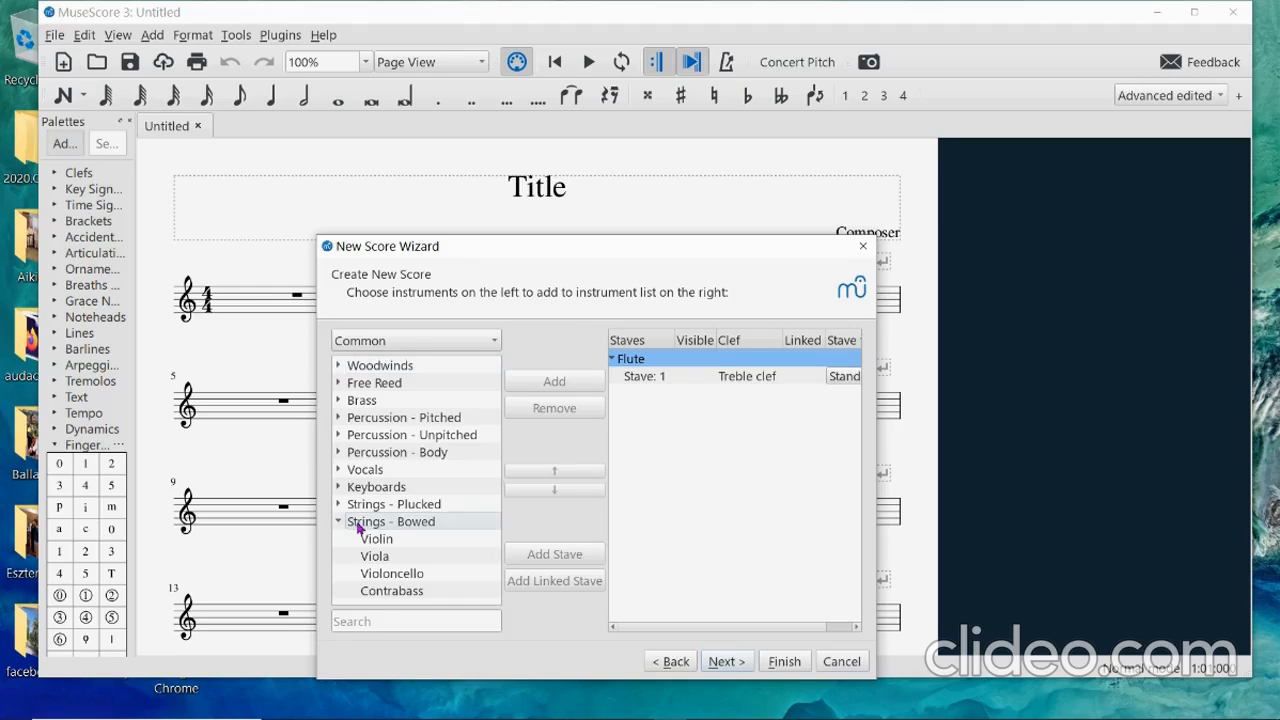
pyautogui.click(381, 578)
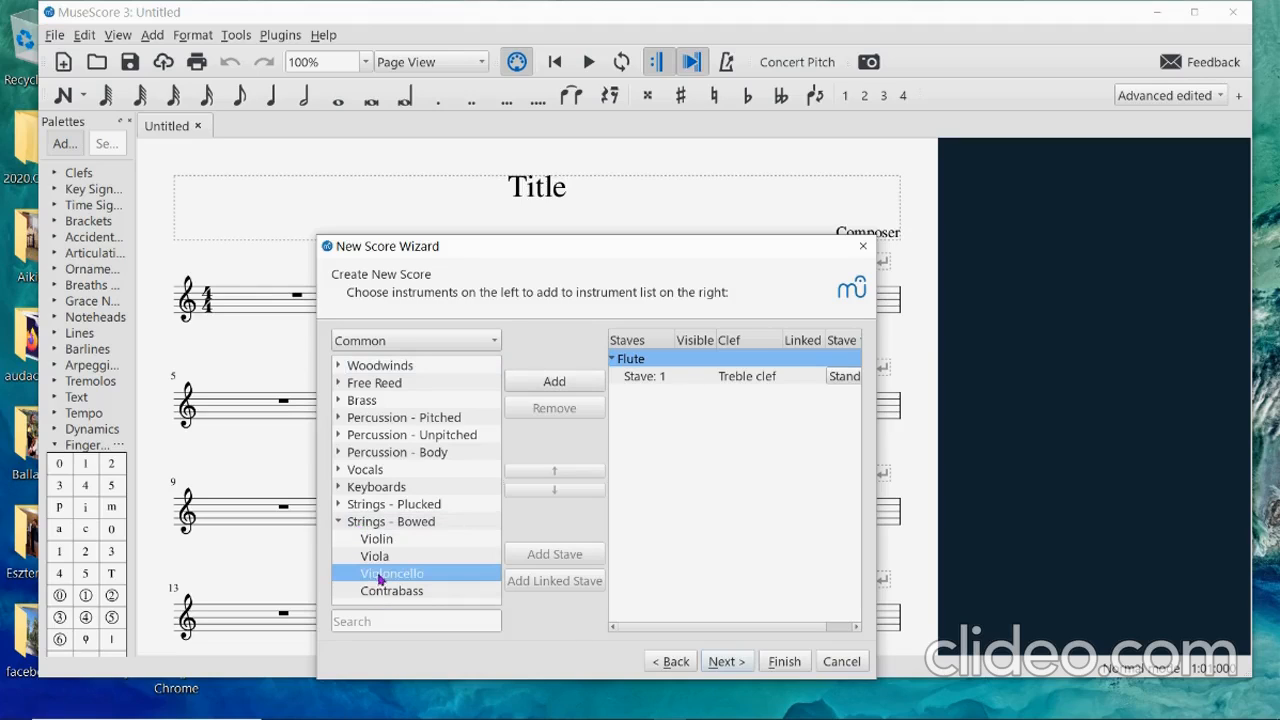
pyautogui.click(546, 384)
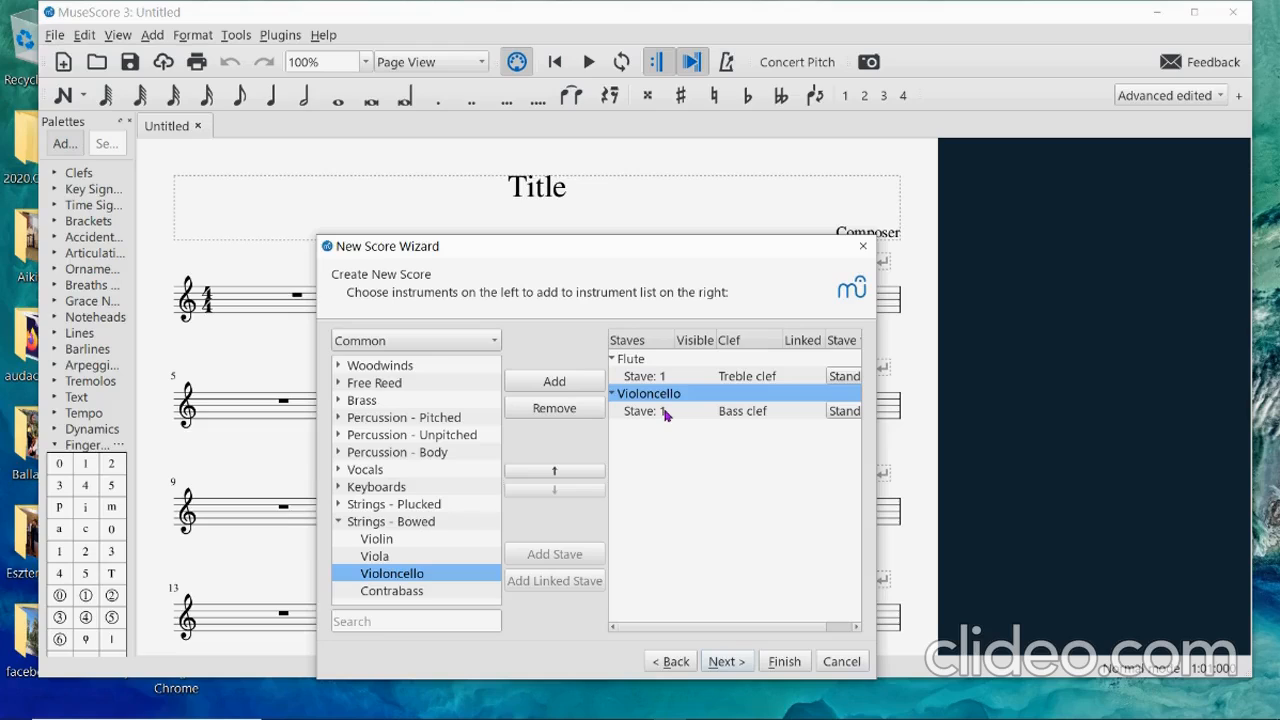
pyautogui.click(726, 662)
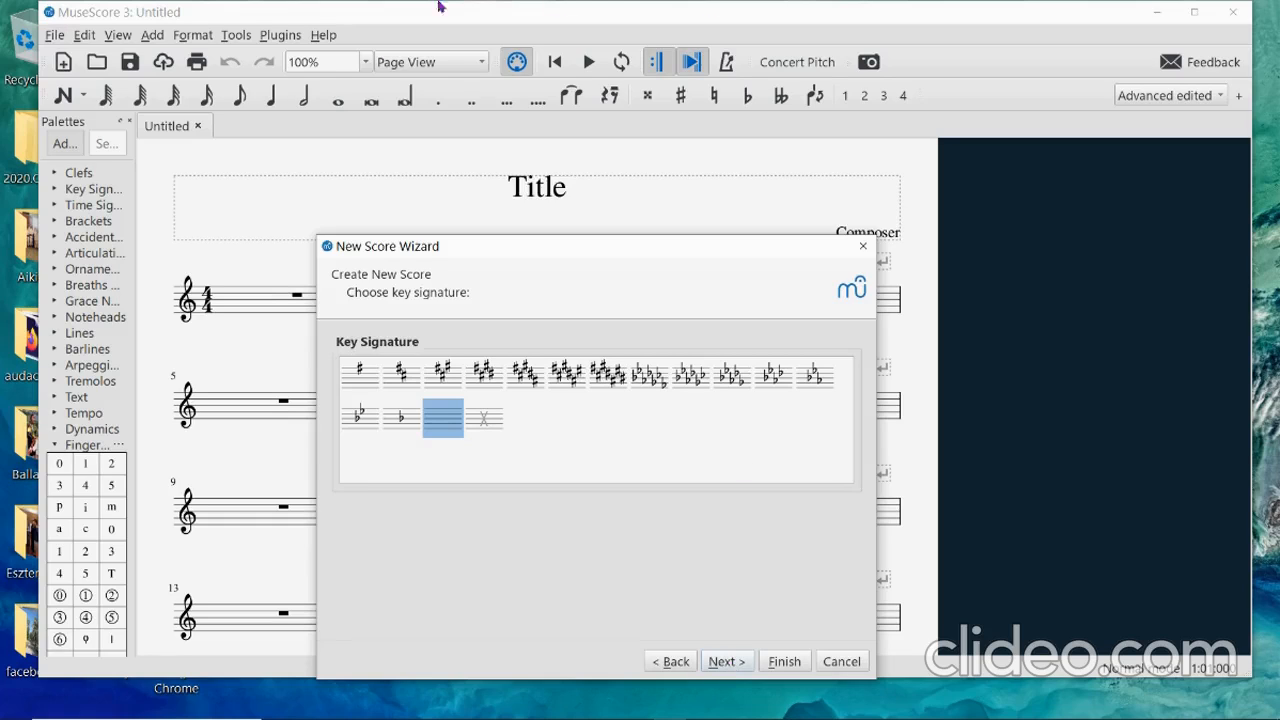
# Choose the D major / B minor key signature, advance to the time signature page, and check the sample PDF.
pyautogui.click(400, 377)
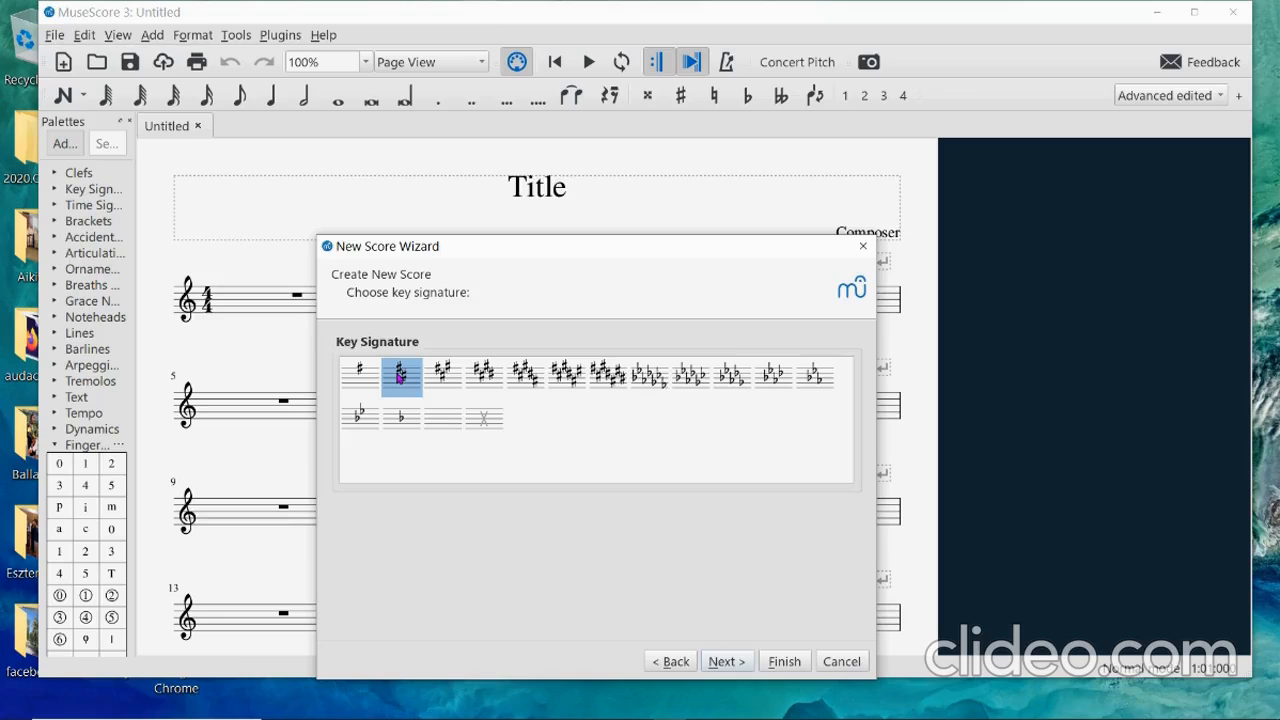
pyautogui.click(726, 662)
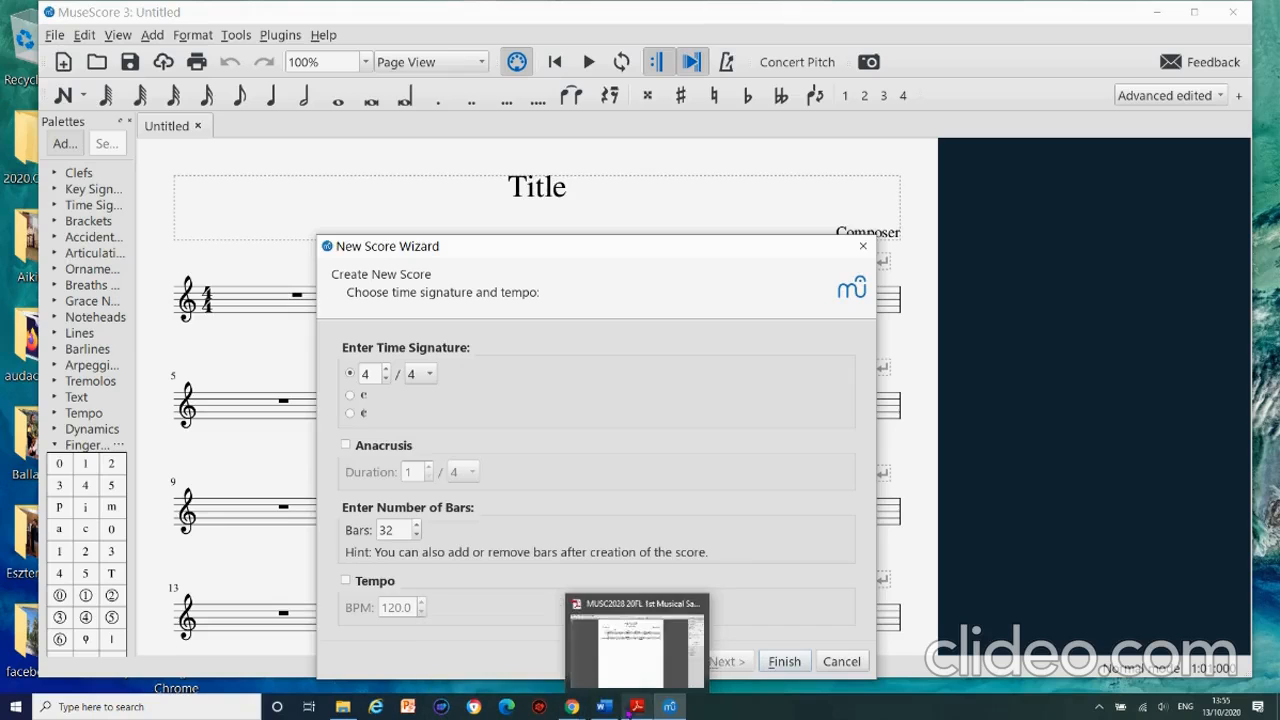
pyautogui.click(636, 706)
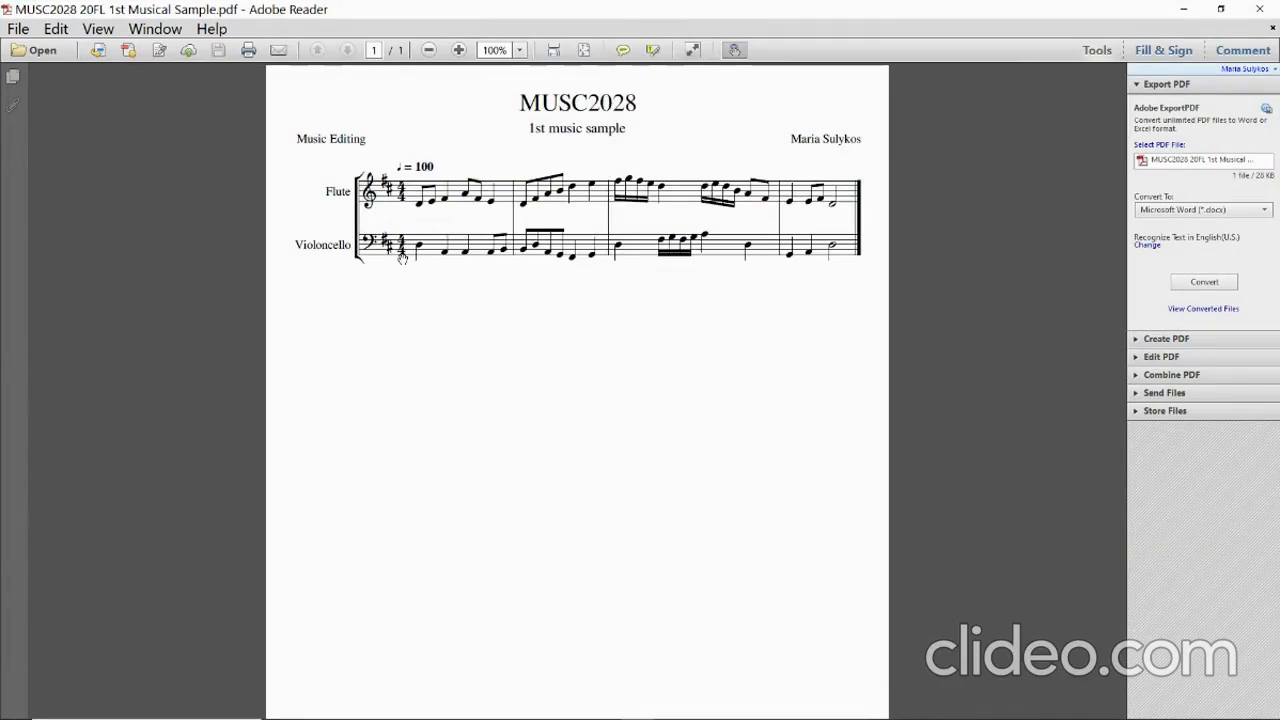
pyautogui.click(1183, 9)
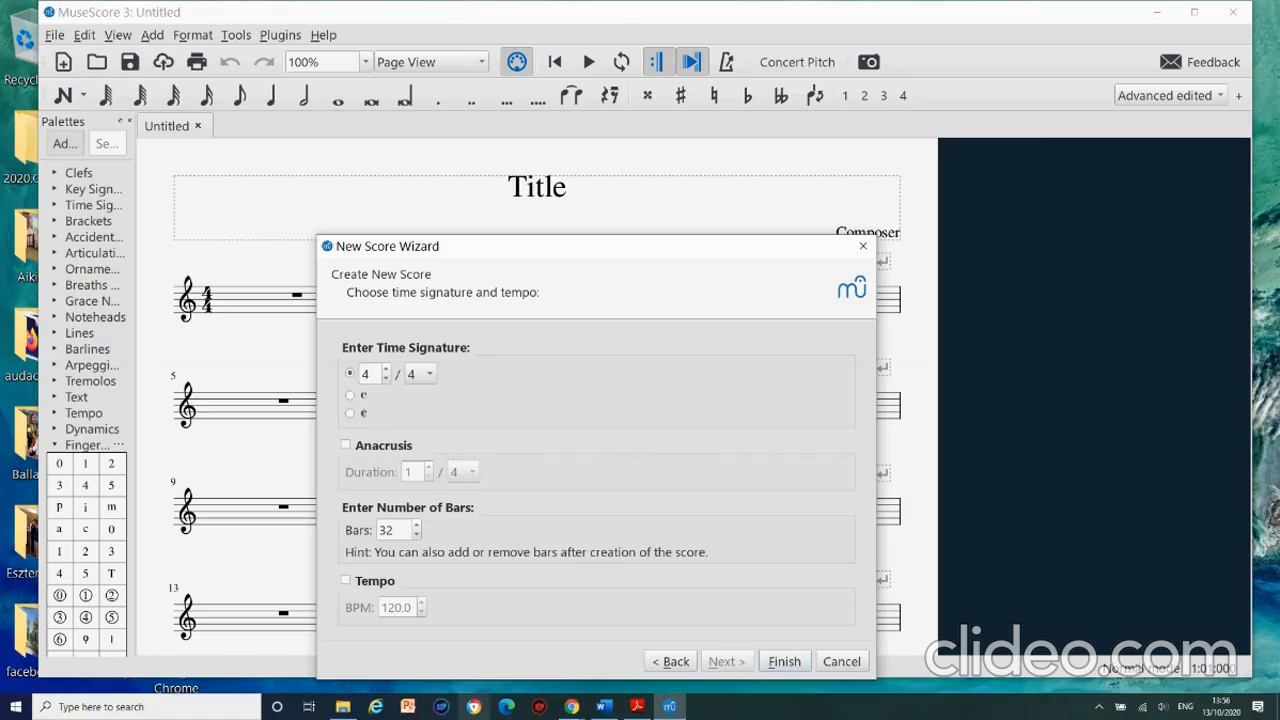
# Replace the 32-bar length with 4 bars, glancing at the sample PDF.
pyautogui.moveTo(636, 712)
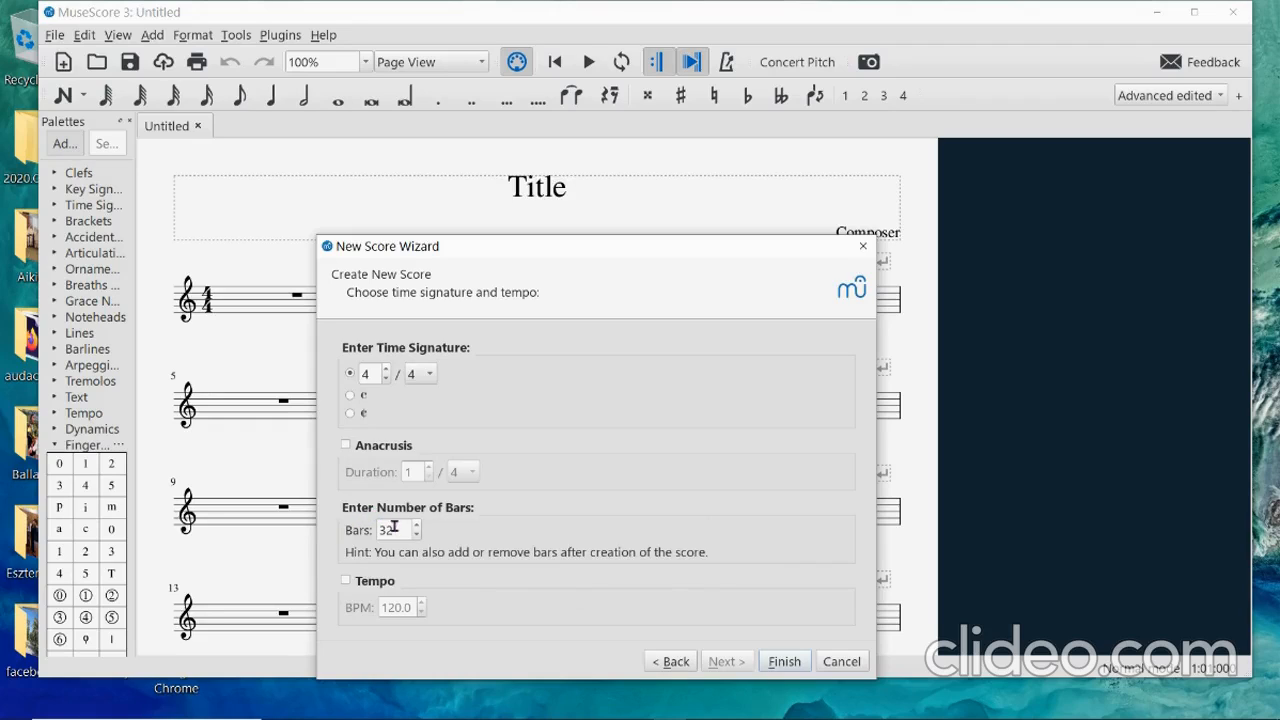
pyautogui.moveTo(391, 530); pyautogui.dragTo(378, 532)
pyautogui.write('5')
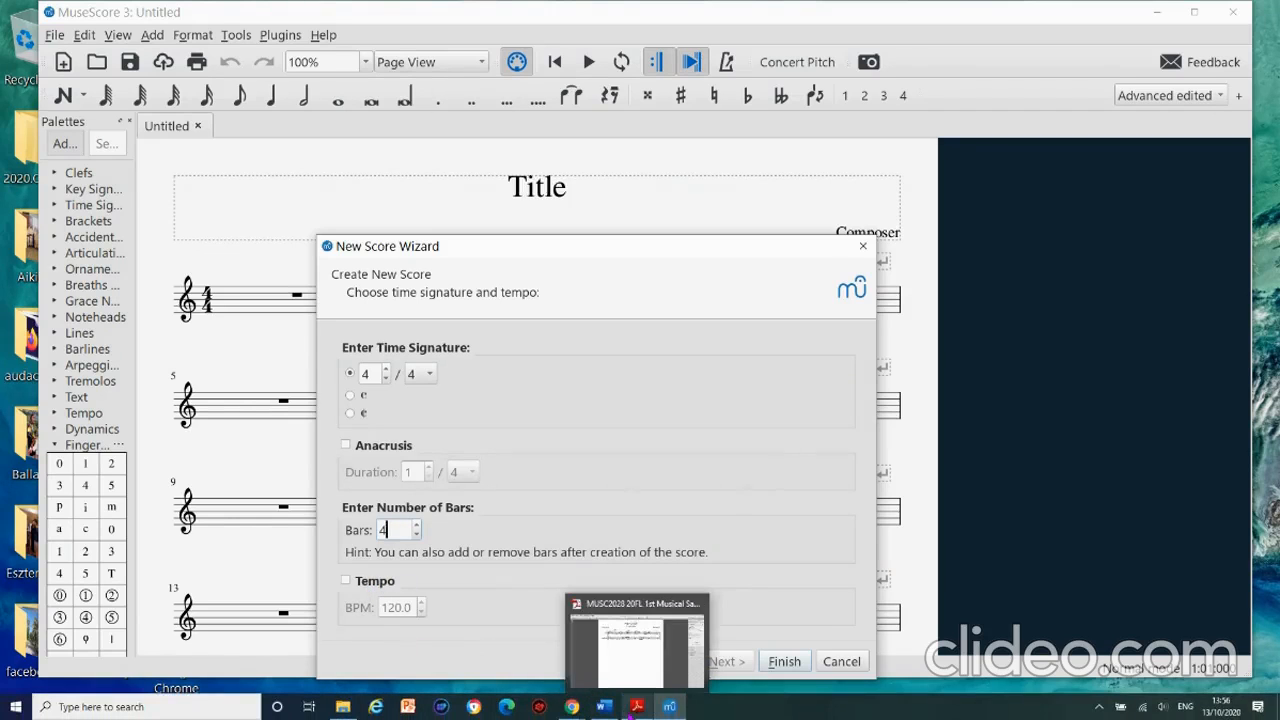
pyautogui.click(636, 708)
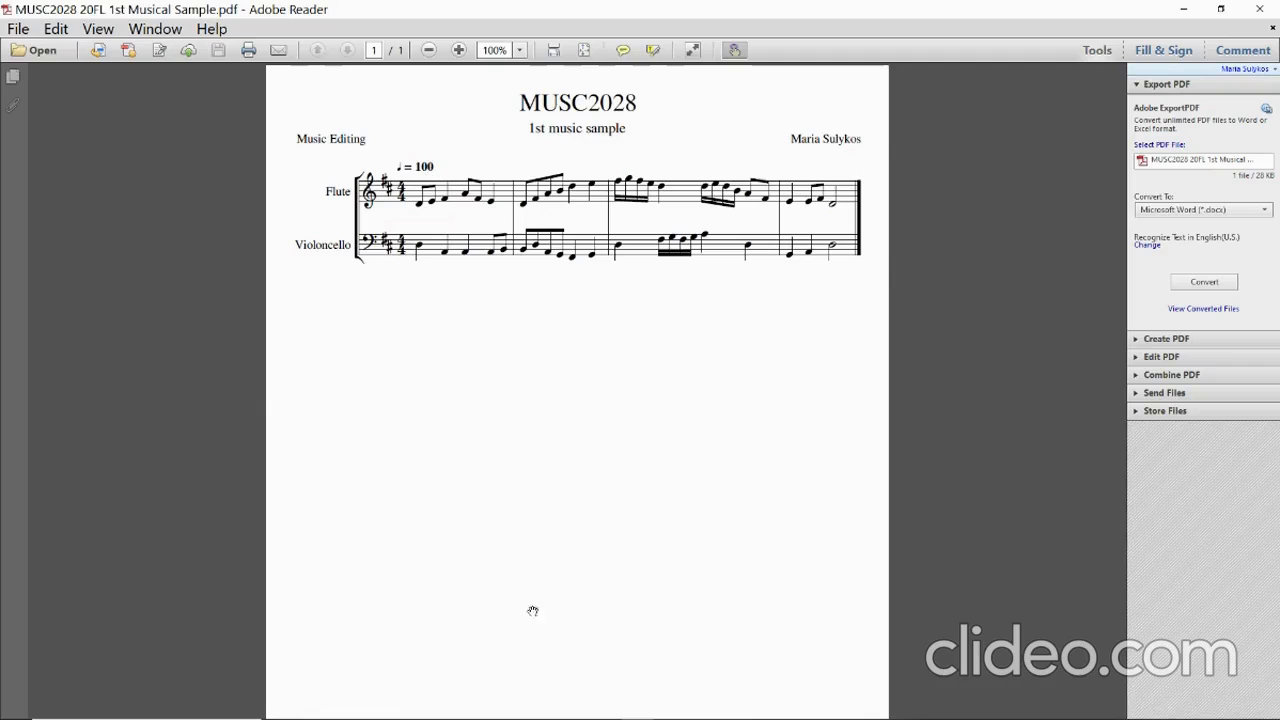
pyautogui.moveTo(650, 707)
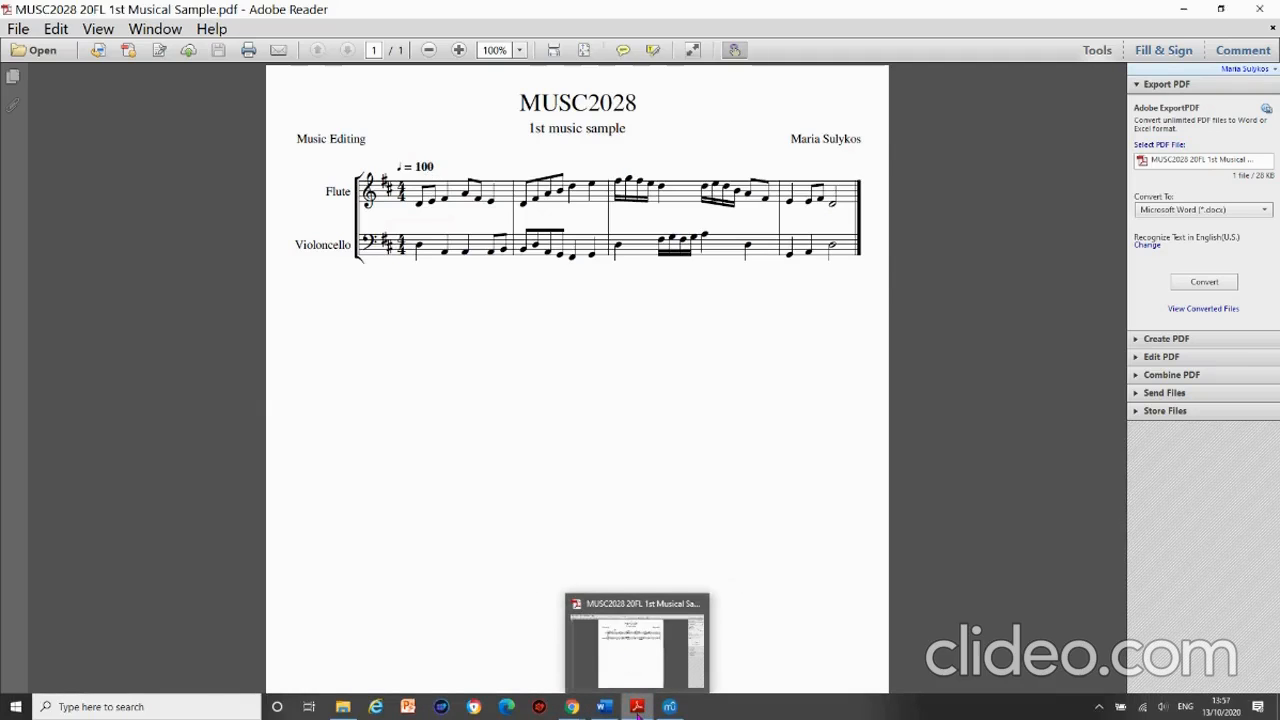
pyautogui.click(669, 707)
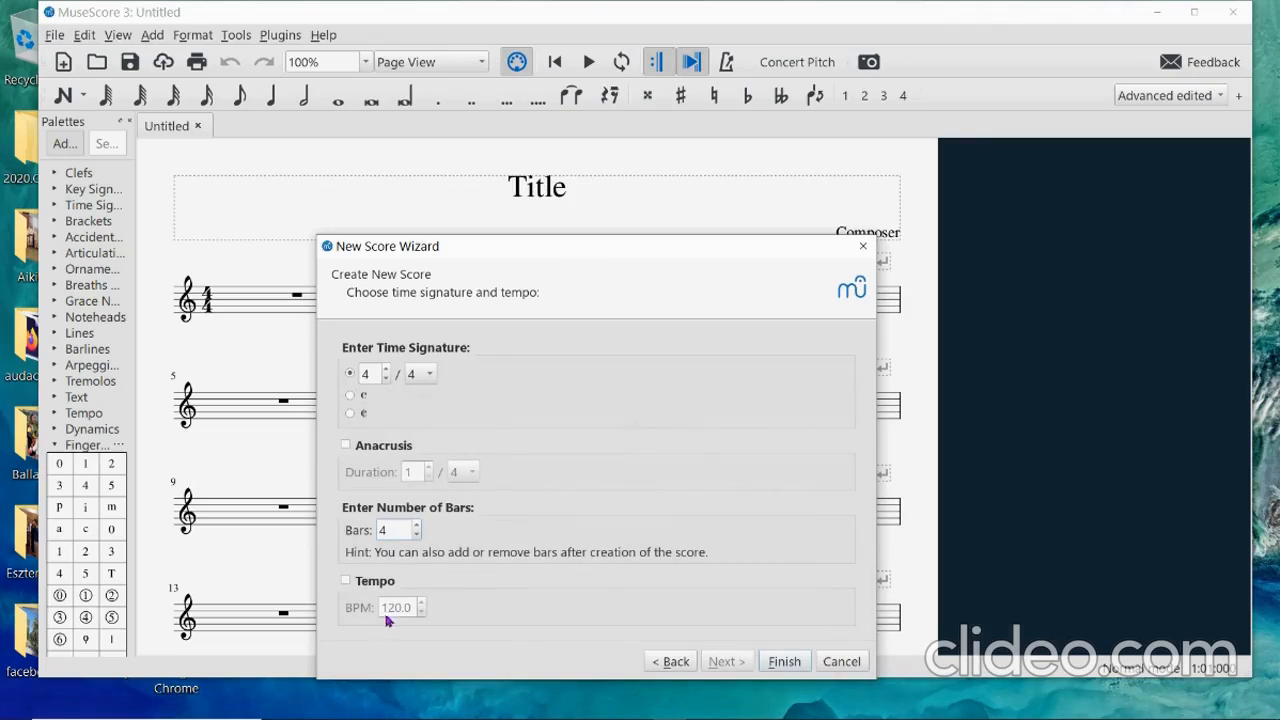
# Enable the tempo, set it to 100 BPM, and create the score.
pyautogui.click(348, 583)
pyautogui.moveTo(410, 607); pyautogui.dragTo(378, 611)
pyautogui.write('1')
pyautogui.click(781, 665)
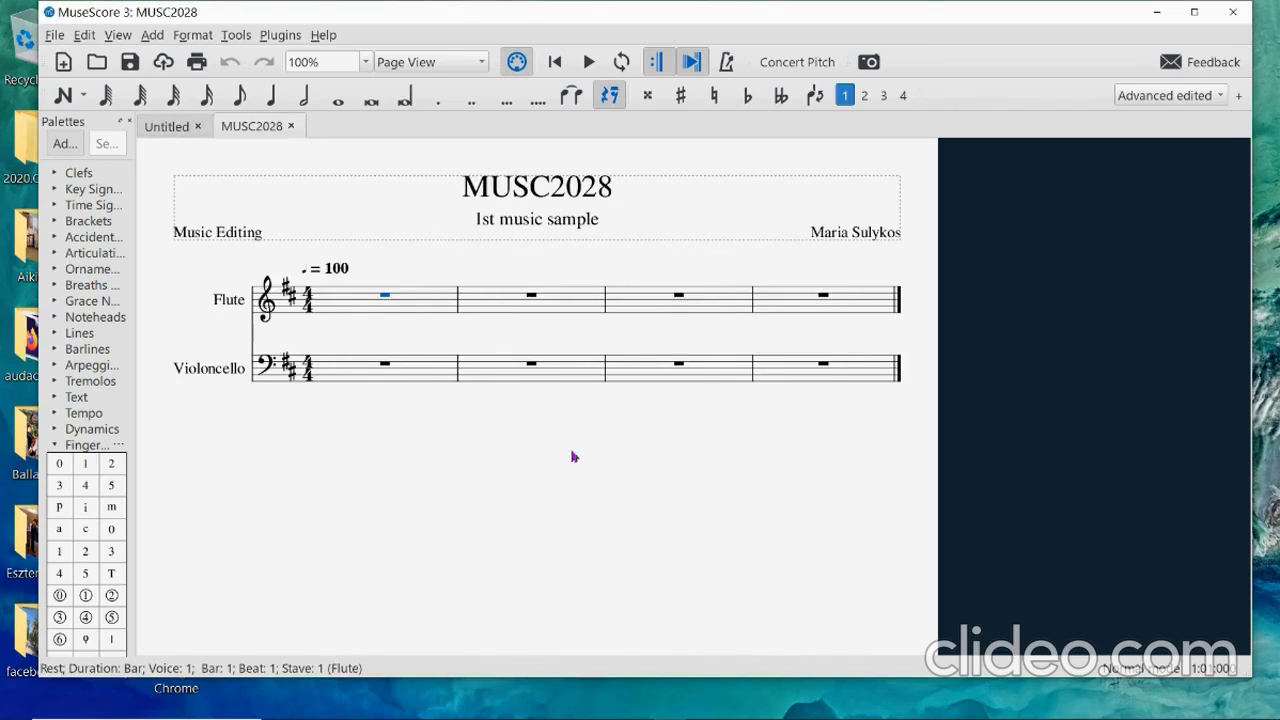
# Scroll through the new four-bar score, then bring up the sample PDF to compare.
pyautogui.scroll(-5, 555, 487)
pyautogui.scroll(-4, 555, 492)
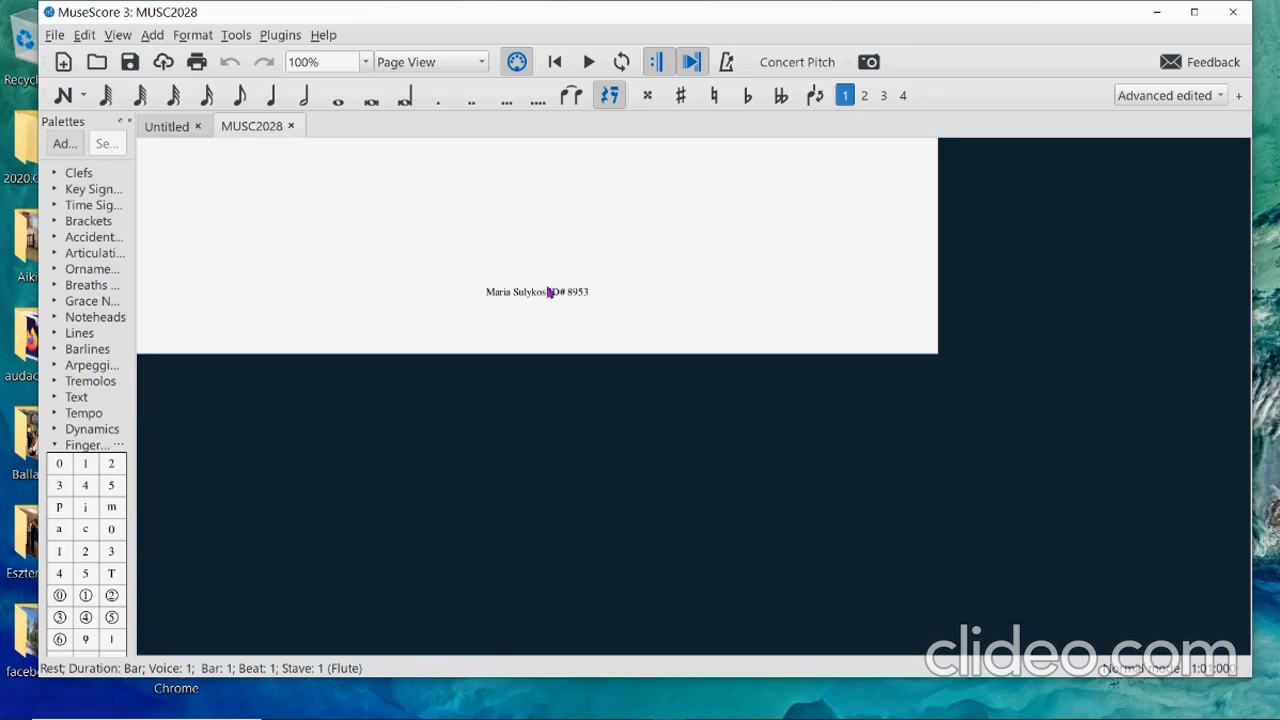
pyautogui.scroll(9, 560, 310)
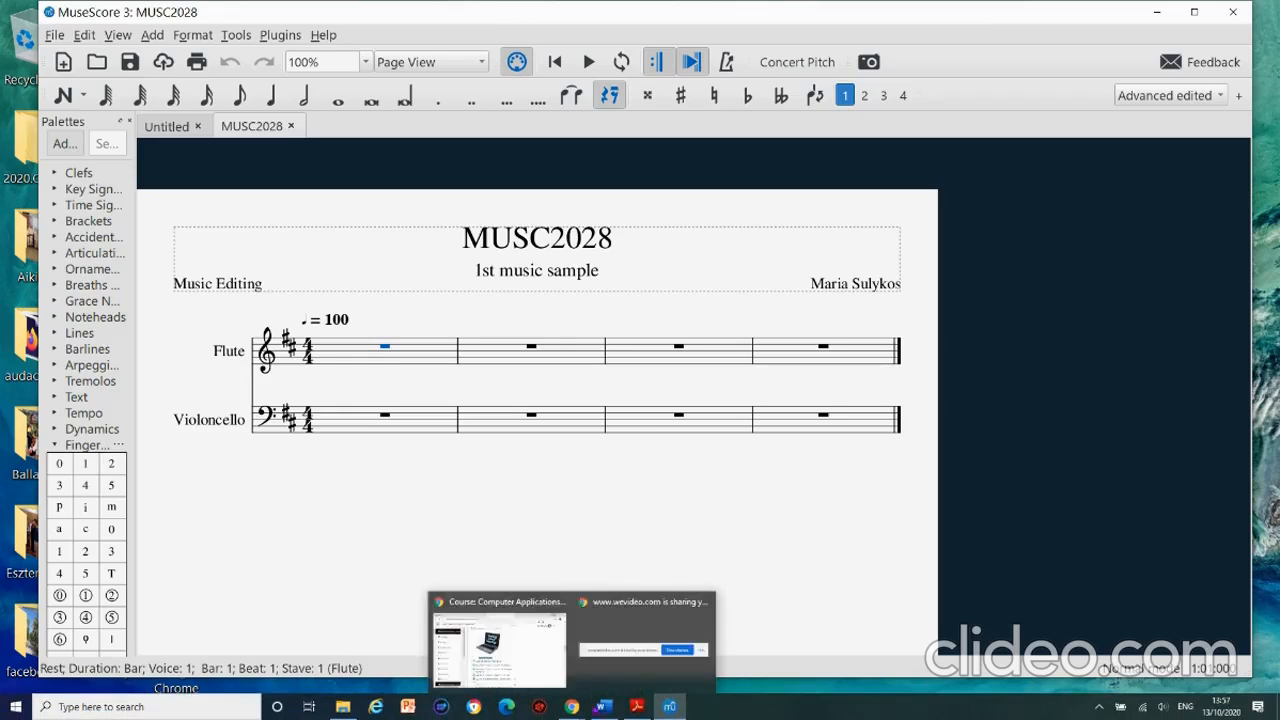
pyautogui.click(641, 710)
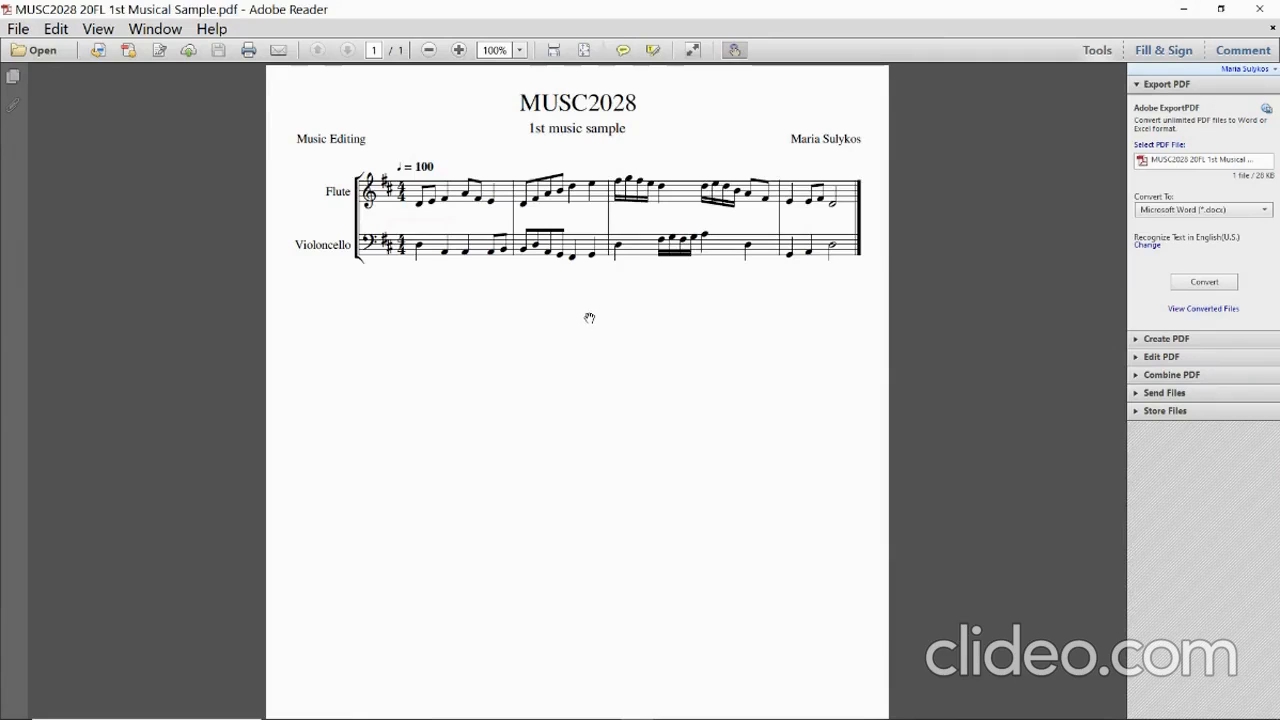
# Scroll through the sample PDF for comparison, then return to the MUSC2028 score in MuseScore.
pyautogui.scroll(-2, 589, 318)
pyautogui.scroll(2, 589, 318)
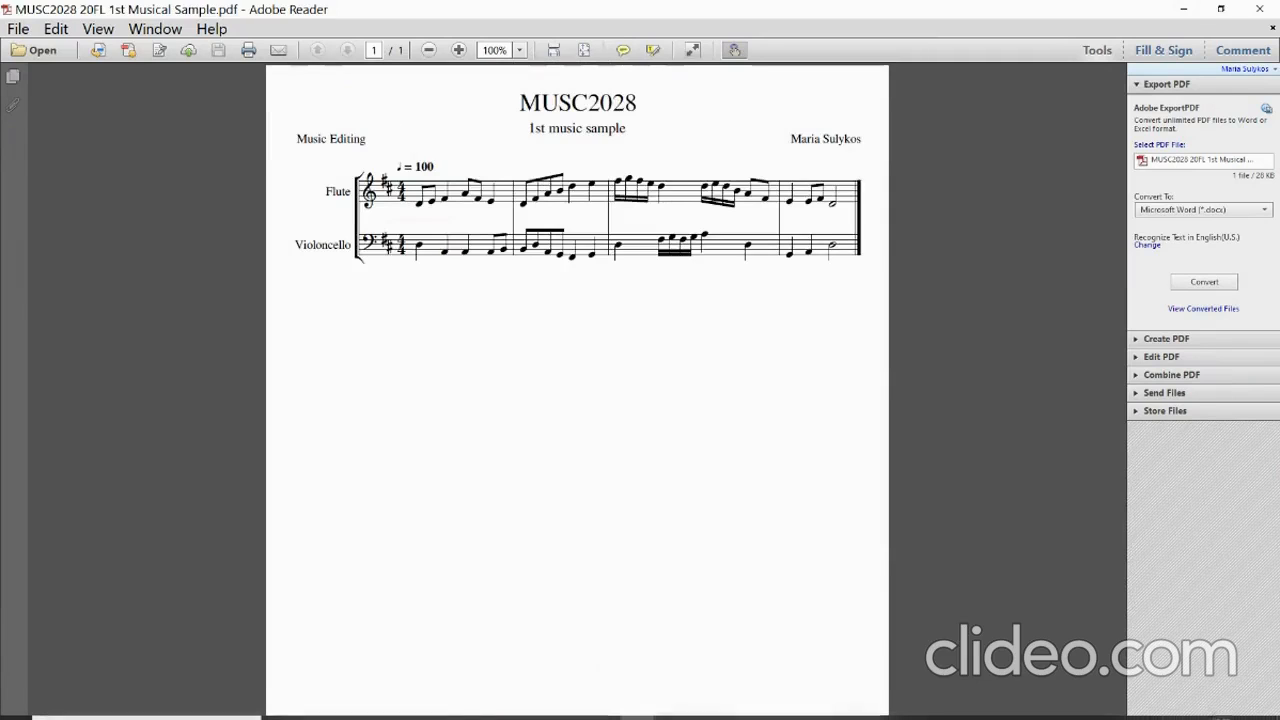
pyautogui.click(648, 710)
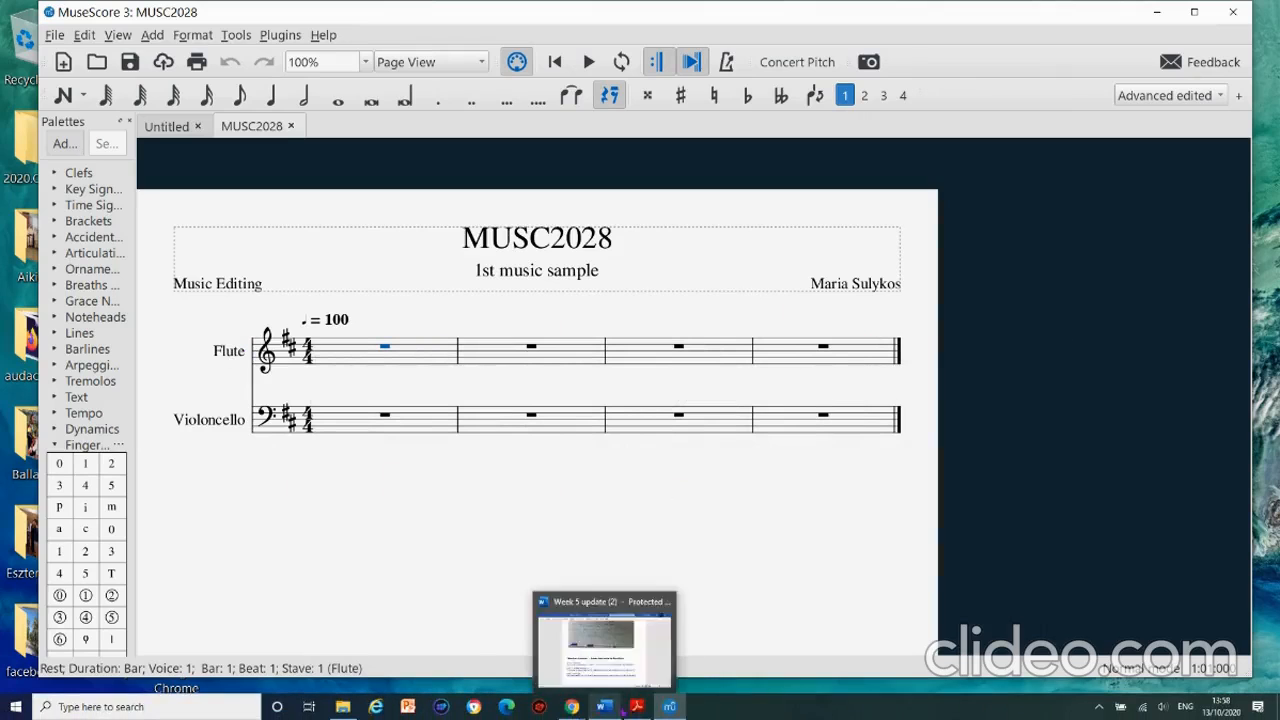
pyautogui.click(637, 707)
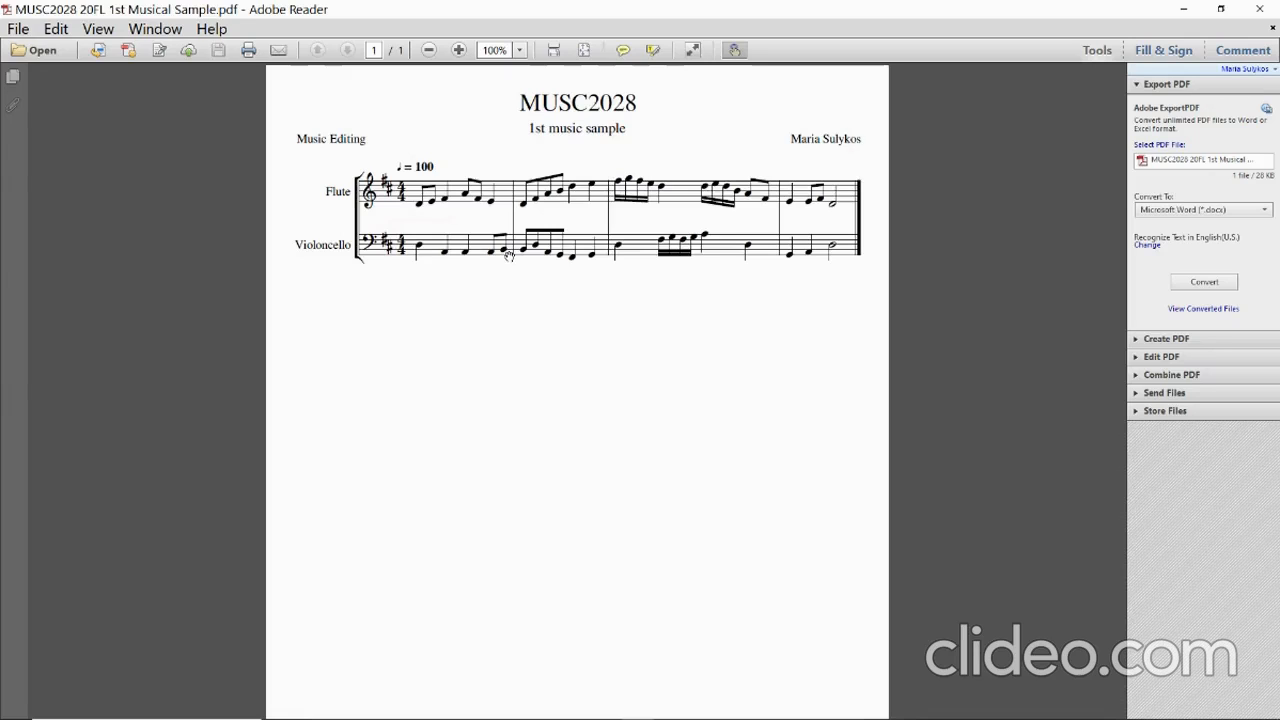
pyautogui.moveTo(530, 712)
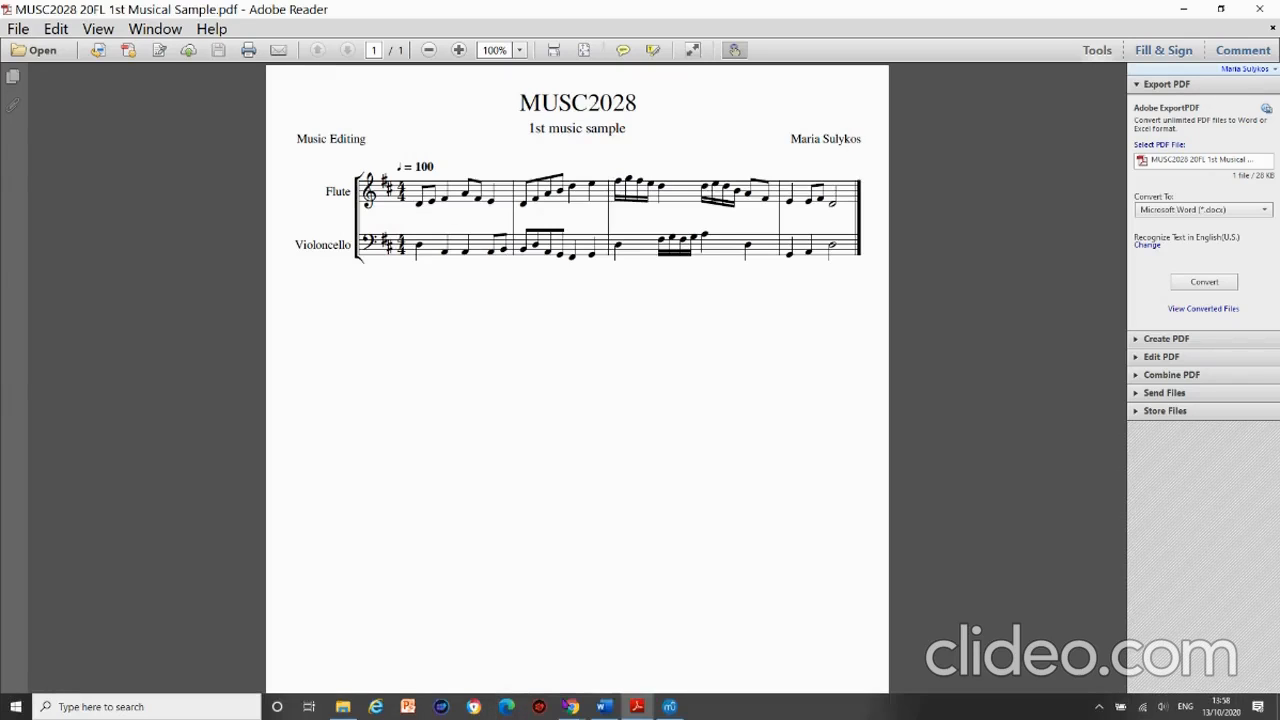
pyautogui.click(669, 708)
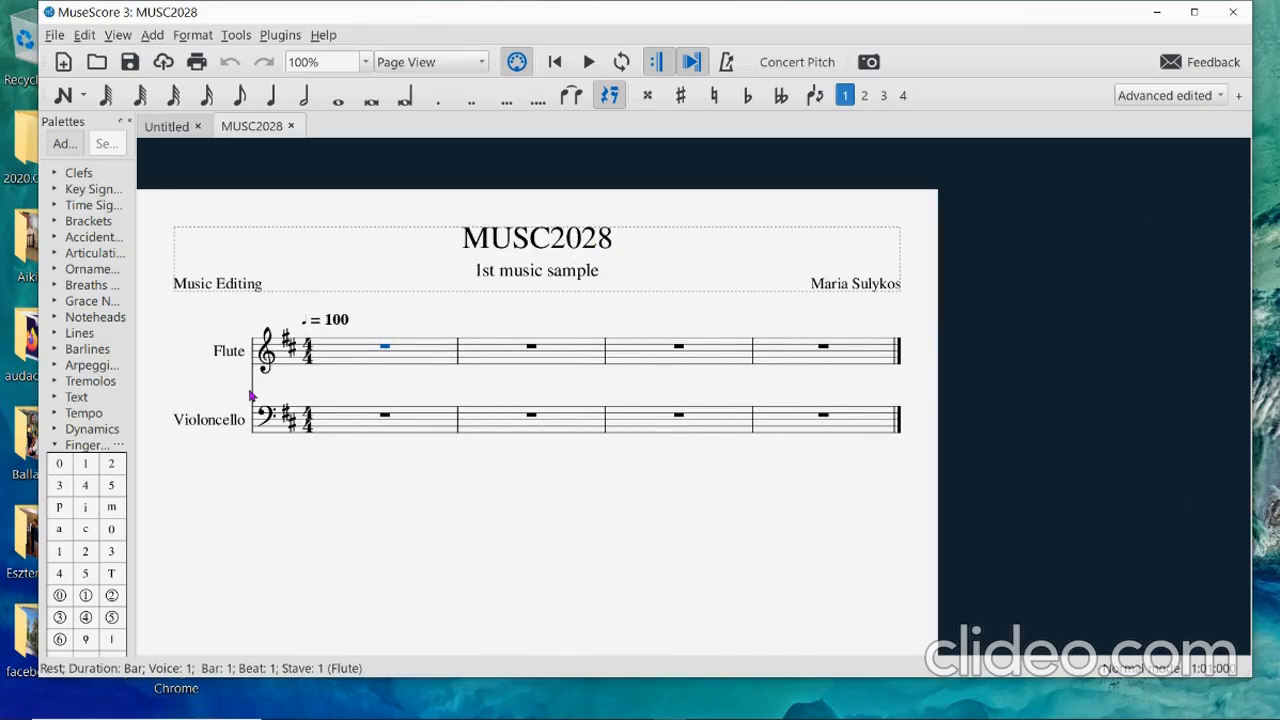
# Maximize the MuseScore window, collapse the Fingering palette, and expand the Brackets palette.
pyautogui.click(1193, 12)
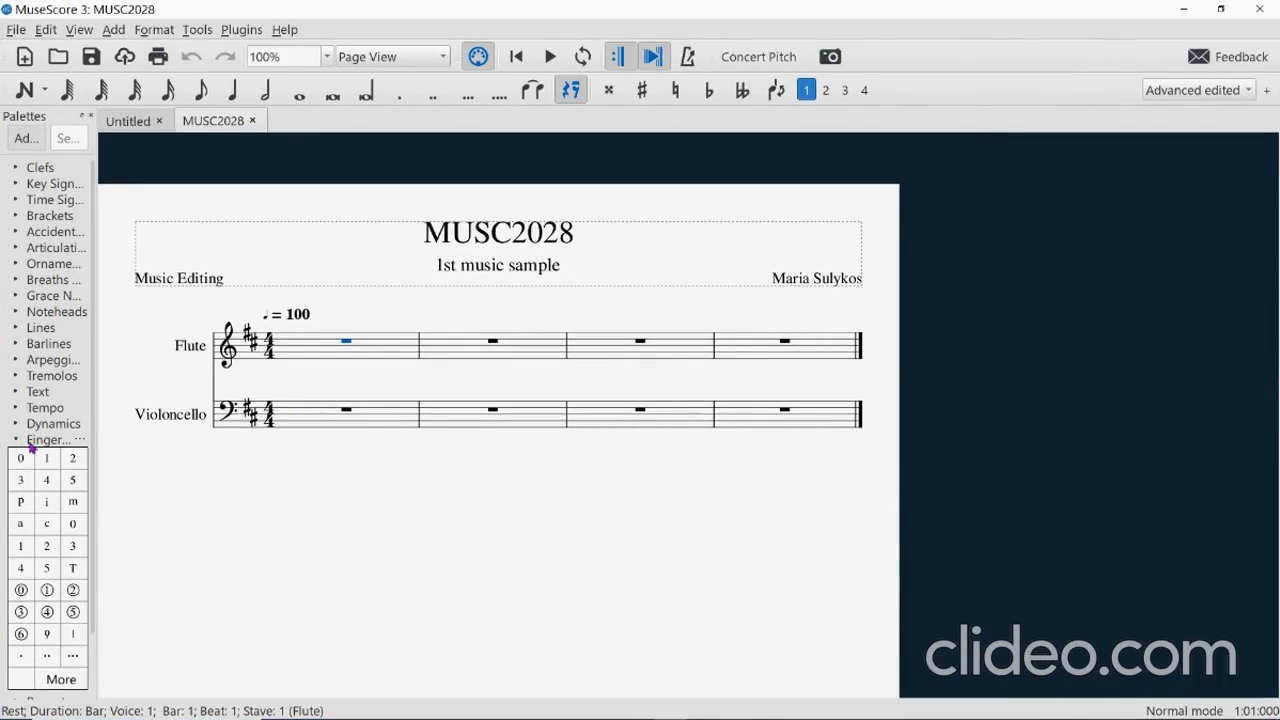
pyautogui.click(19, 443)
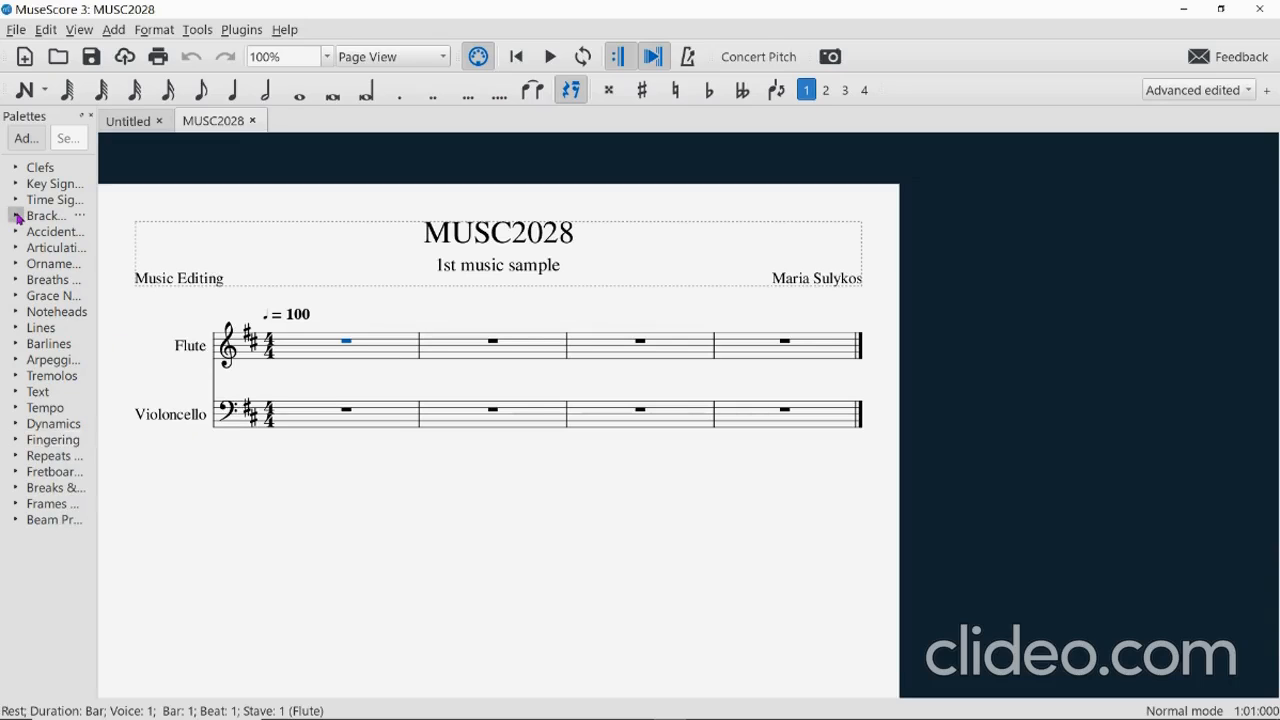
pyautogui.click(19, 218)
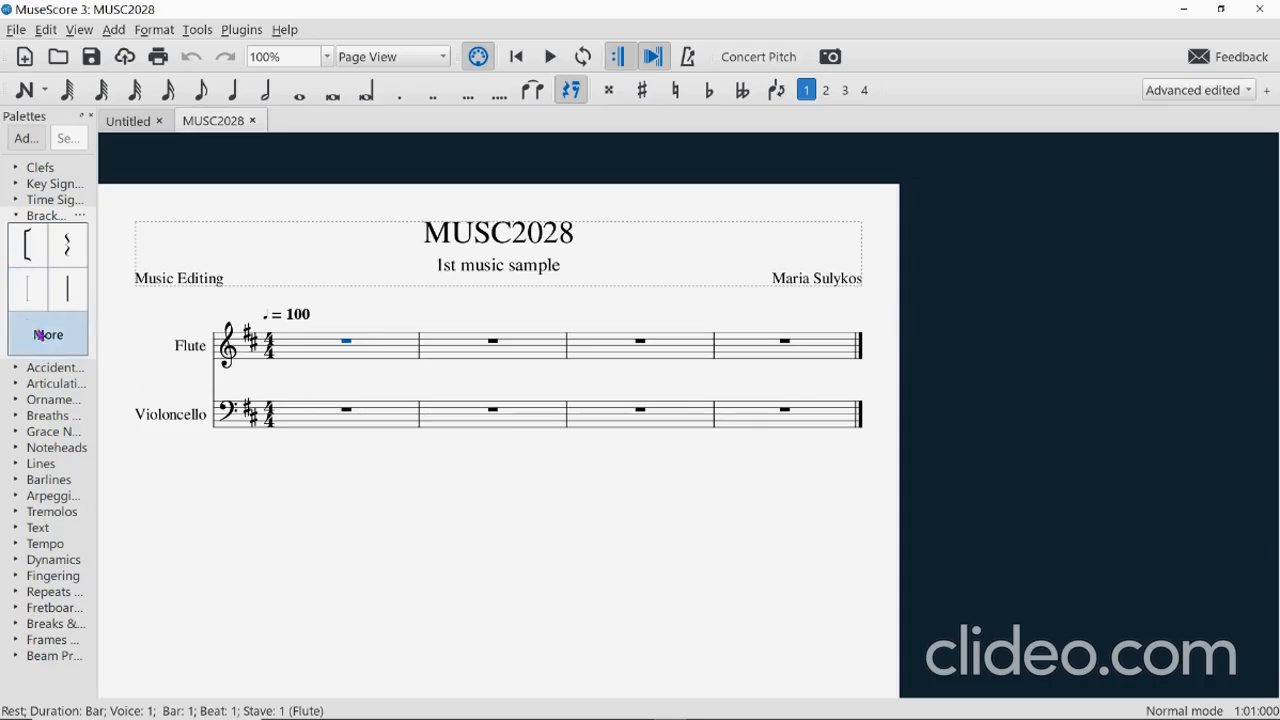
# Place a square bracket on the Flute staff and stretch it down to the Violoncello staff.
pyautogui.click(25, 242)
pyautogui.moveTo(33, 247); pyautogui.dragTo(222, 347)
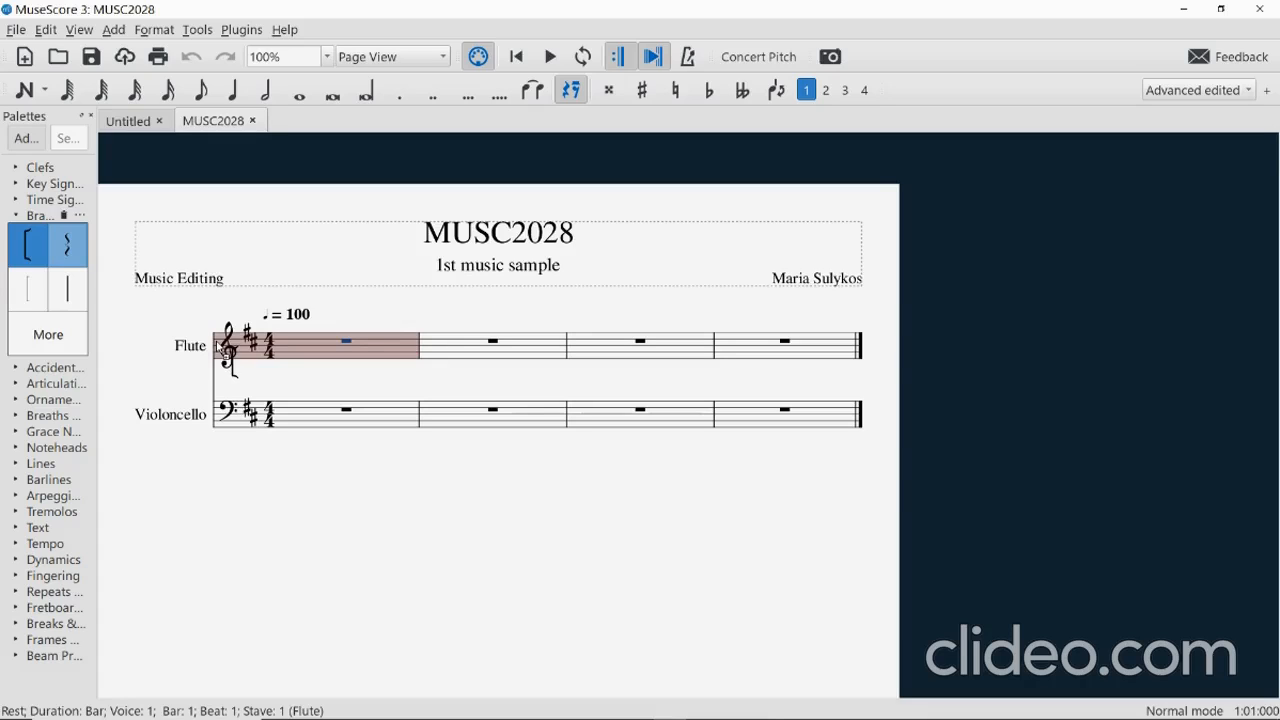
pyautogui.moveTo(222, 346); pyautogui.dragTo(221, 348)
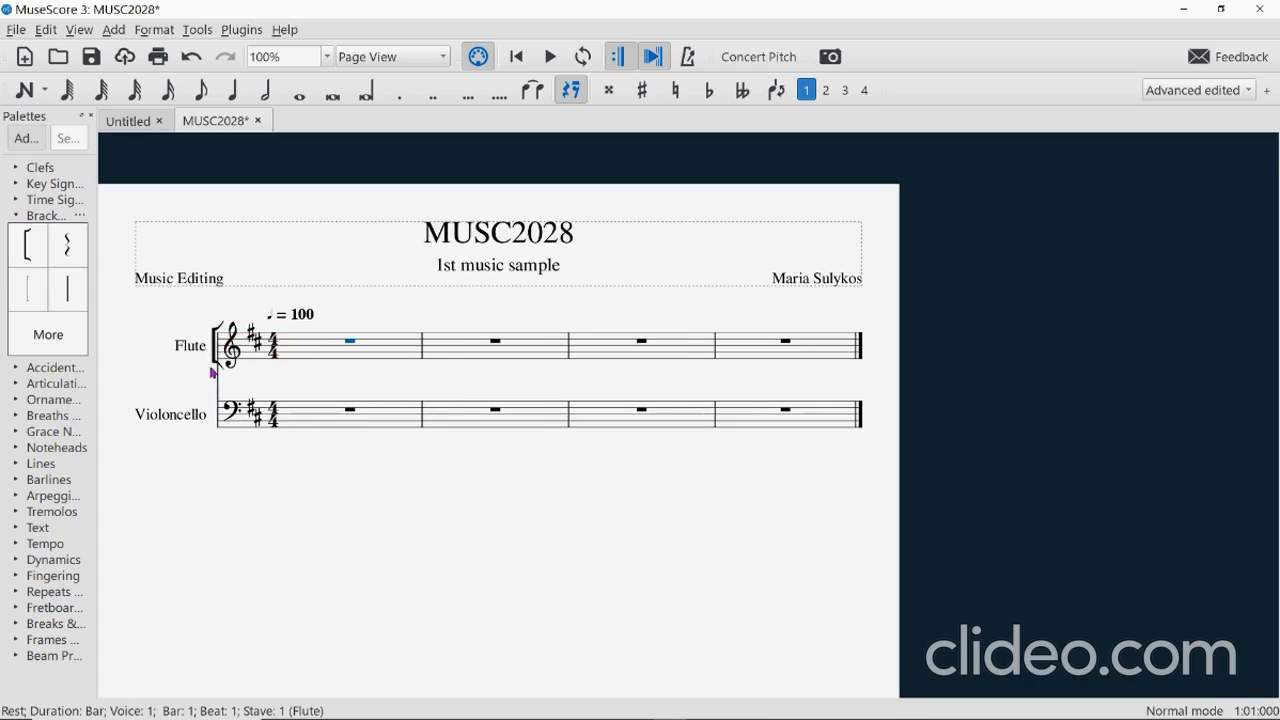
pyautogui.doubleClick(215, 350)
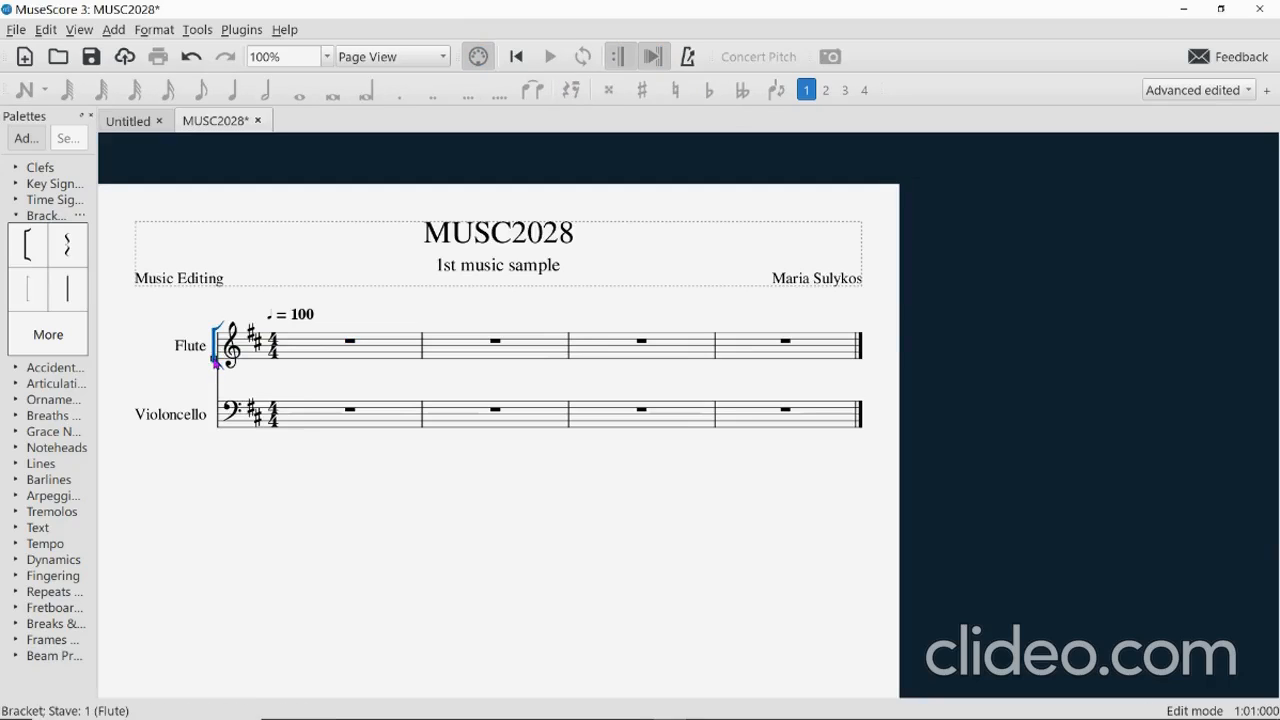
pyautogui.moveTo(216, 364); pyautogui.dragTo(216, 432)
pyautogui.click(242, 460)
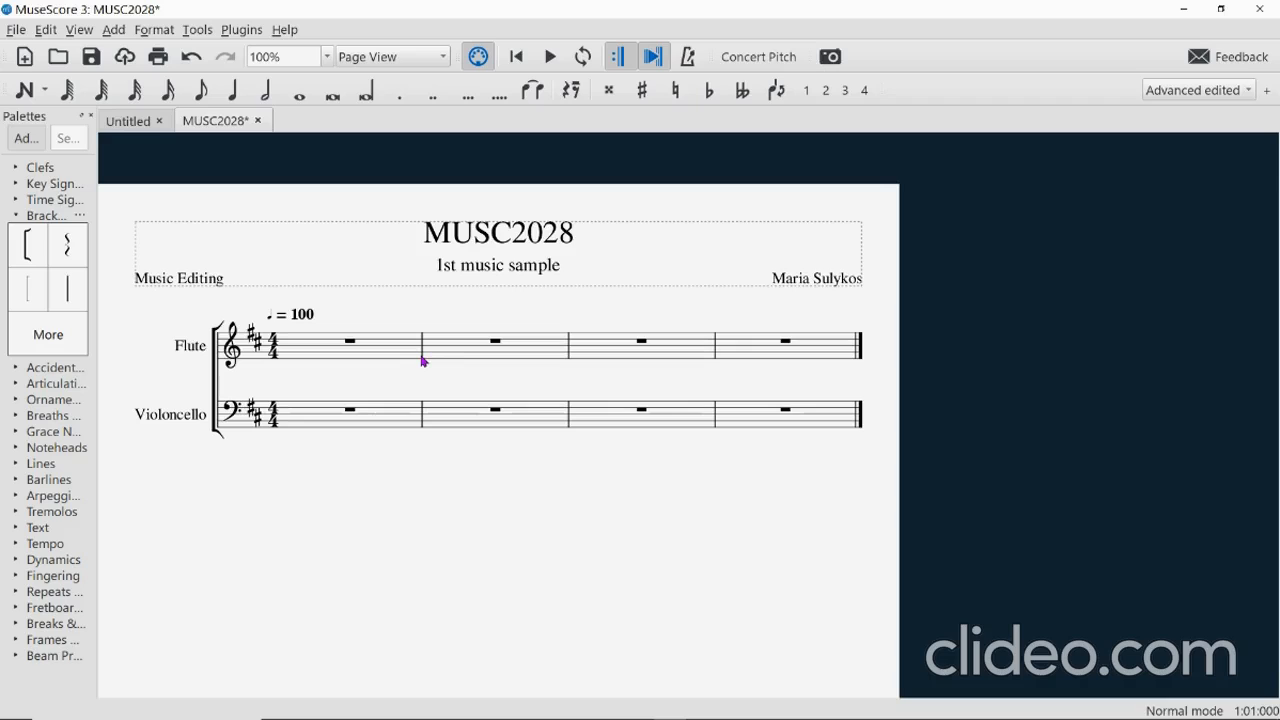
# Extend the bar 2 Flute barline down through the Violoncello staff so barlines span both staves.
pyautogui.doubleClick(423, 360)
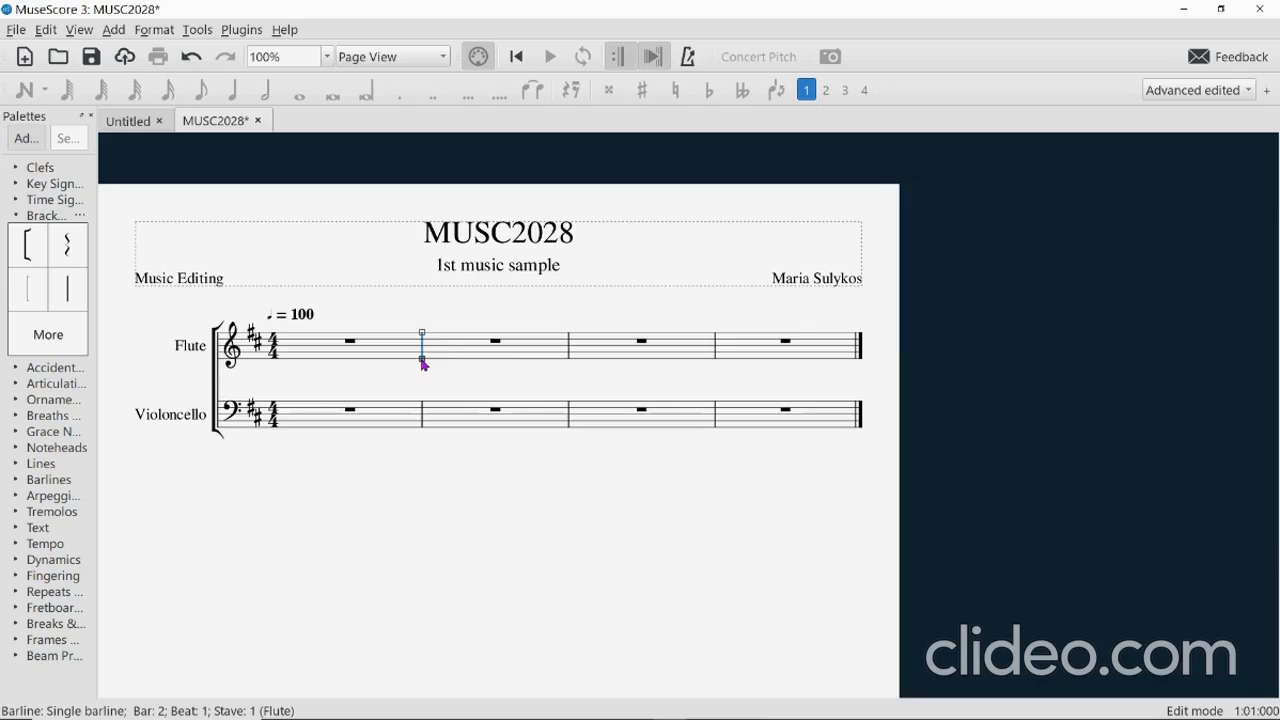
pyautogui.moveTo(422, 361); pyautogui.dragTo(422, 431)
pyautogui.press('Escape')
pyautogui.press('Escape')
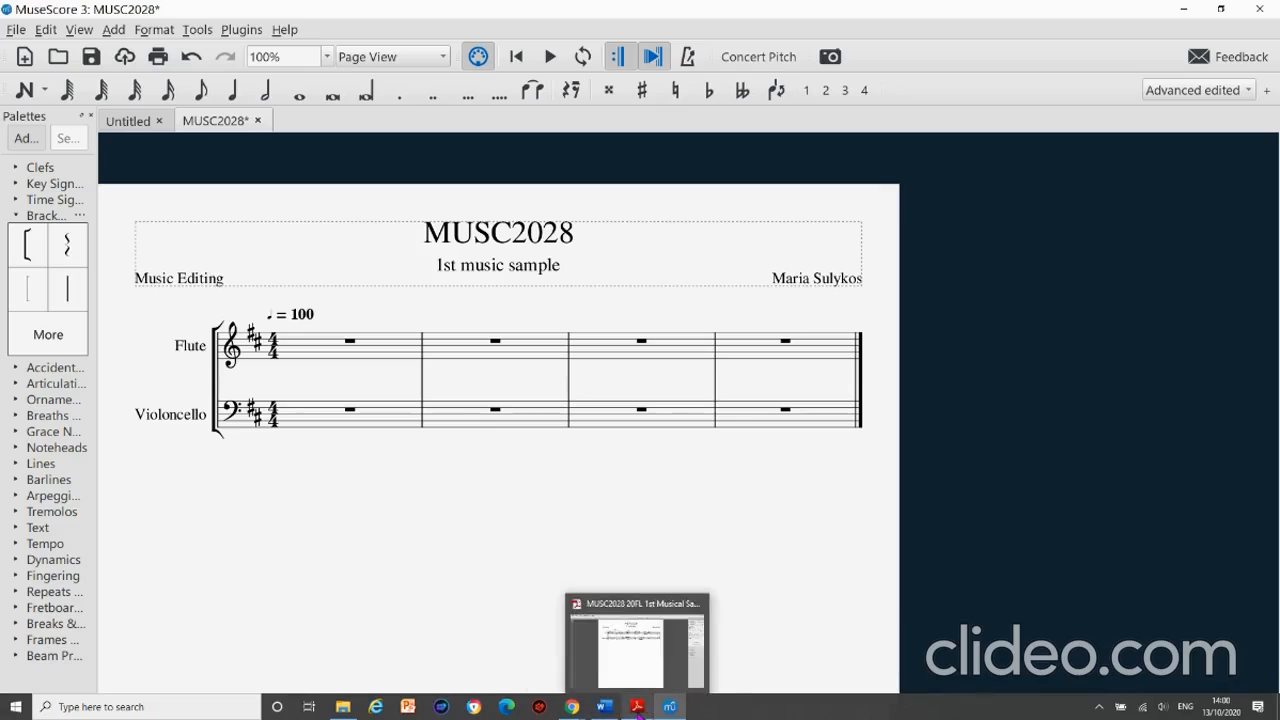
pyautogui.click(638, 708)
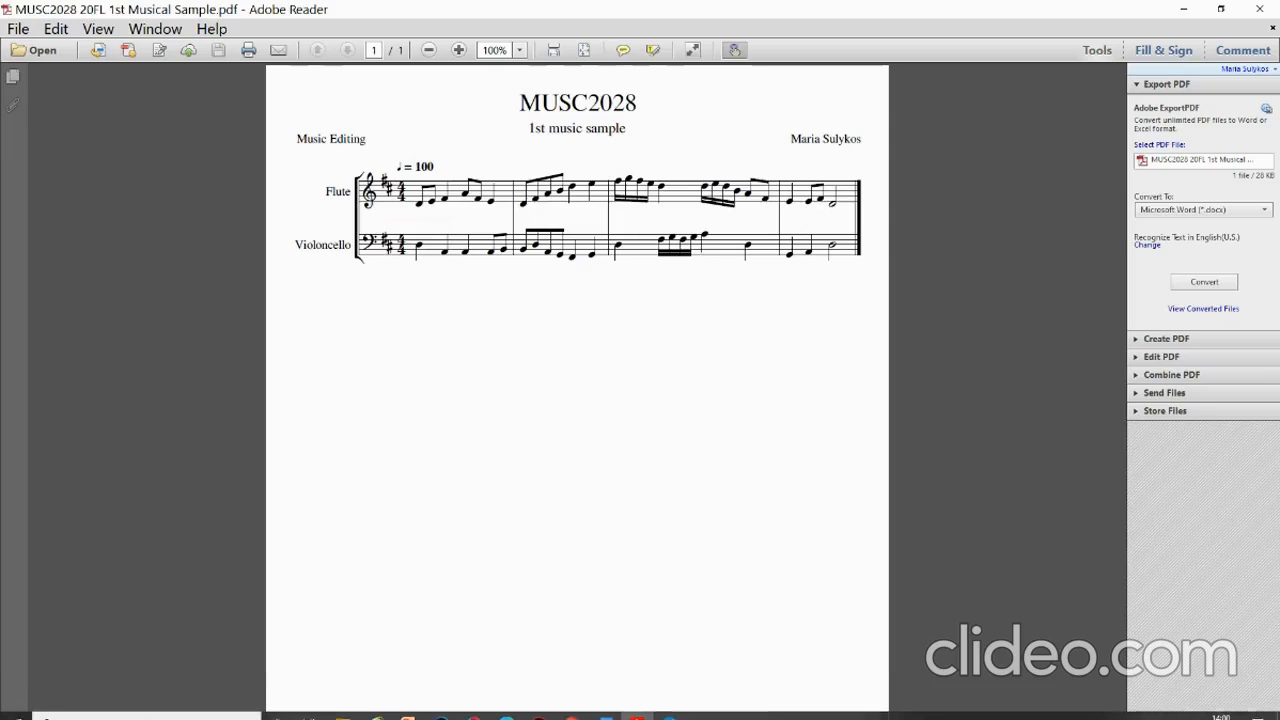
pyautogui.moveTo(637, 708)
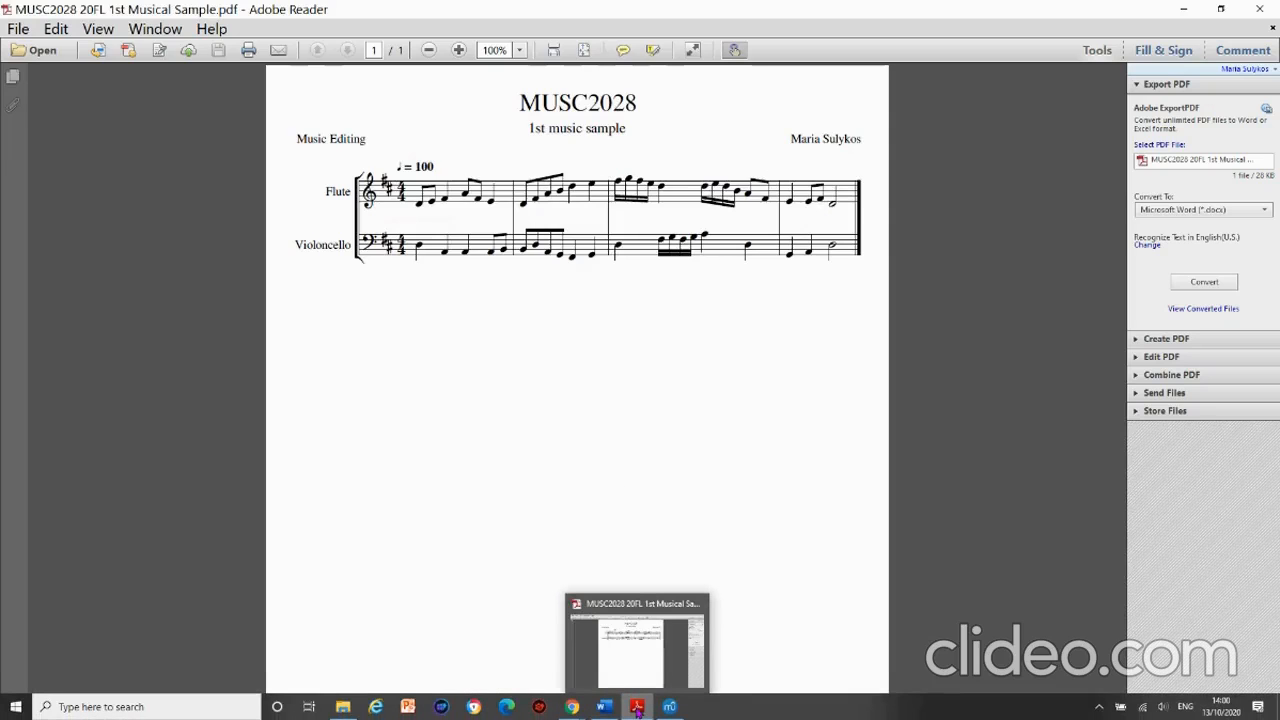
pyautogui.click(637, 708)
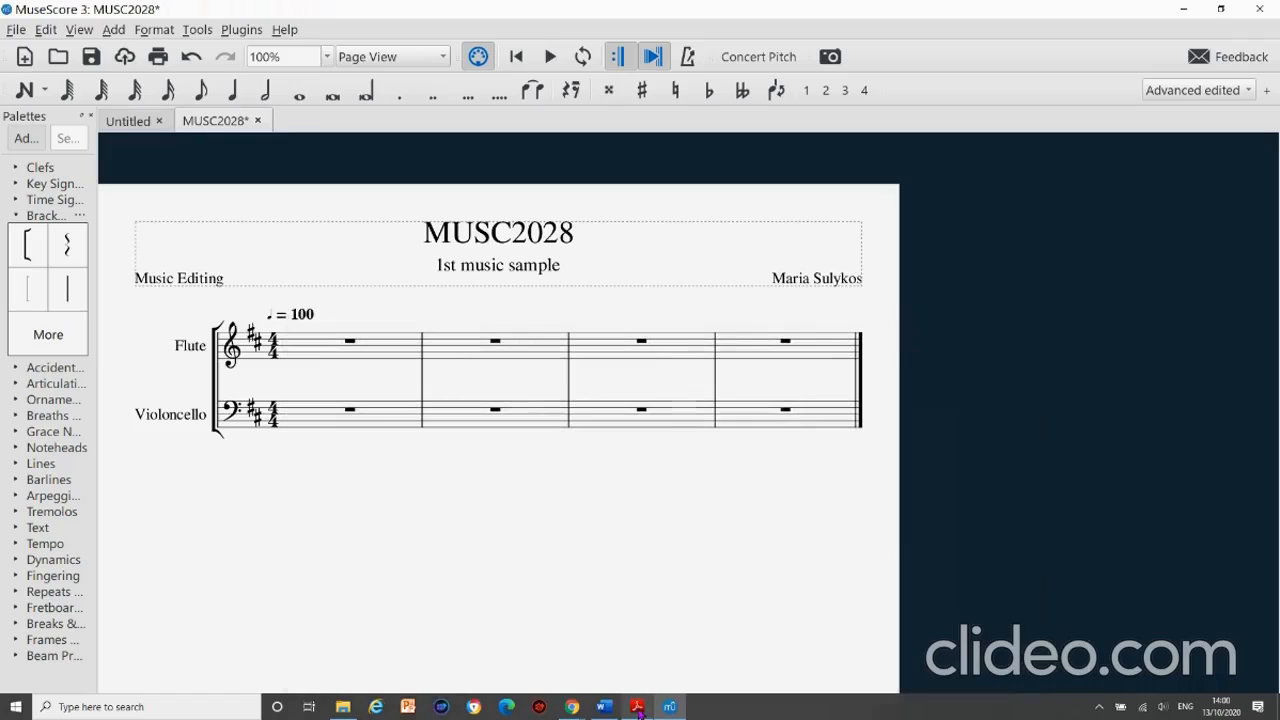
# Collapse the Brackets palette, then open and dismiss the File menu without choosing anything.
pyautogui.click(22, 218)
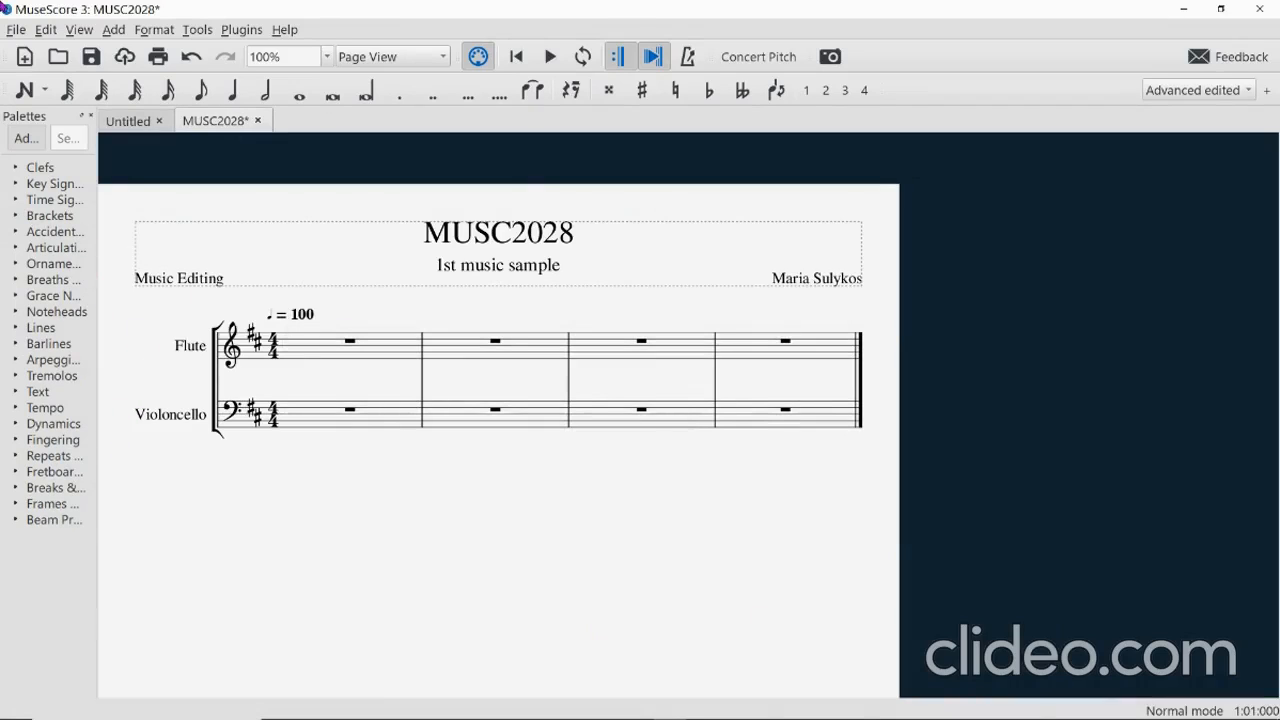
pyautogui.click(20, 32)
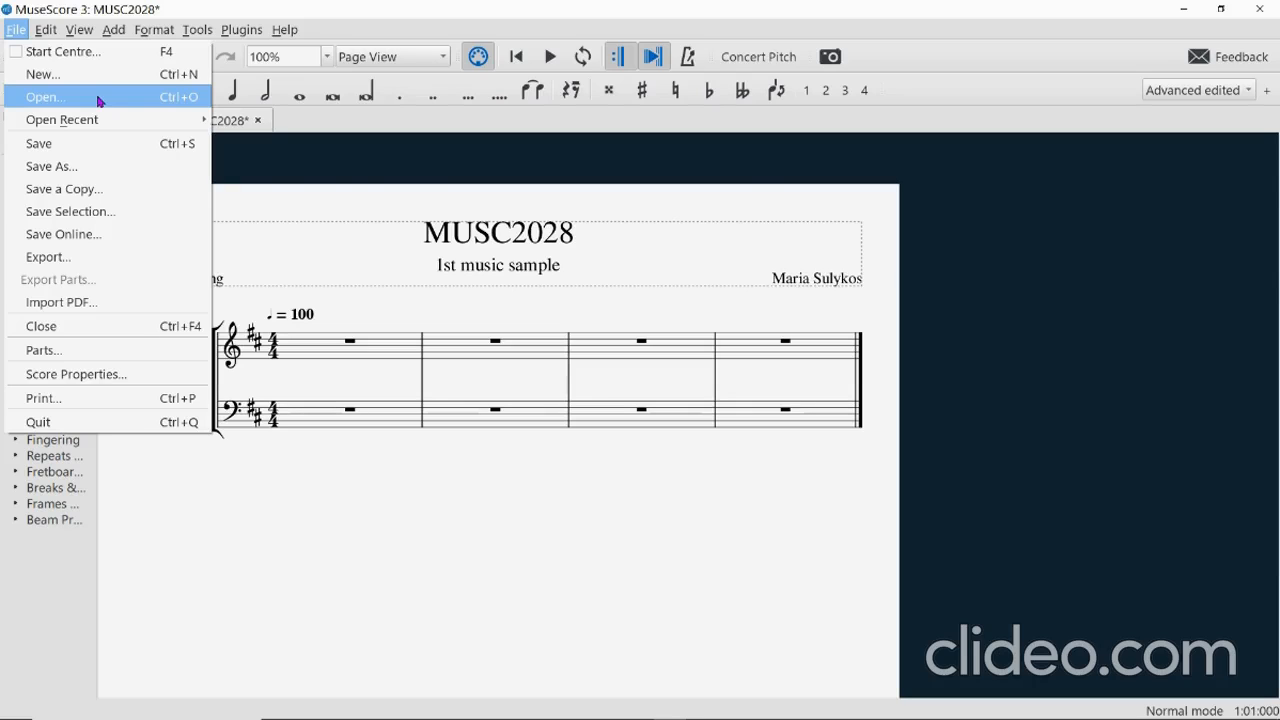
pyautogui.moveTo(85, 120)
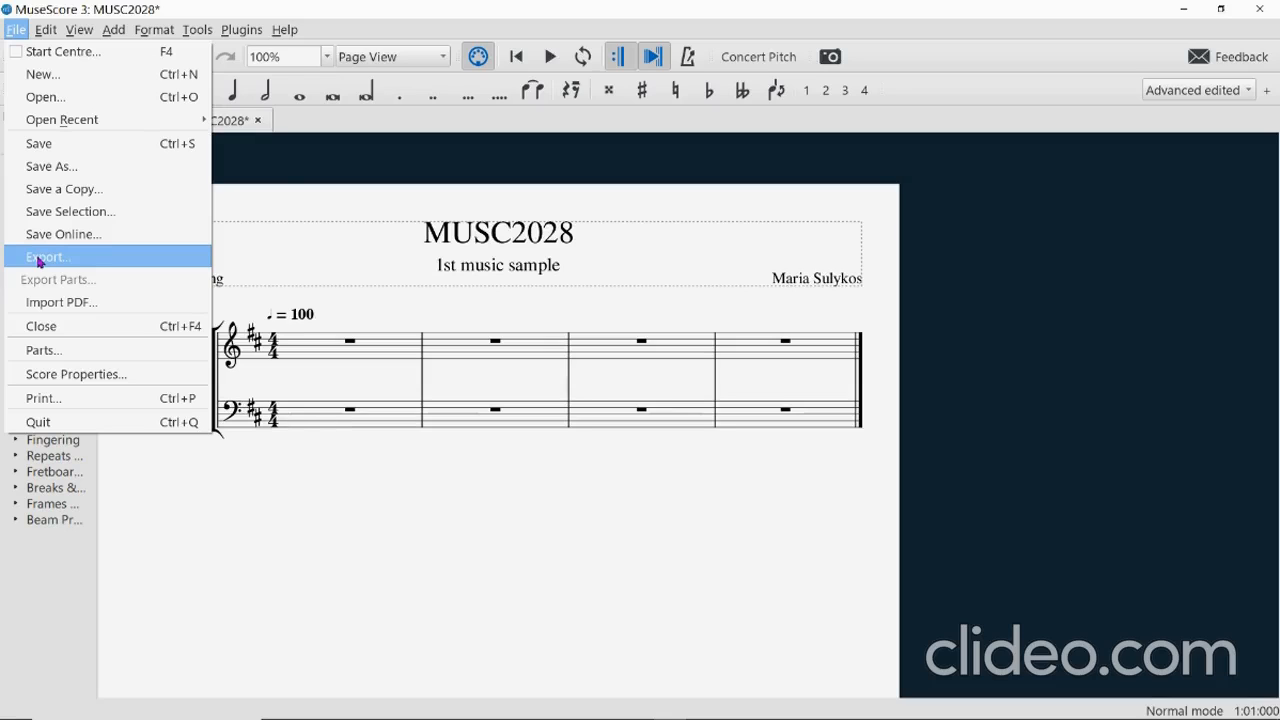
pyautogui.click(250, 527)
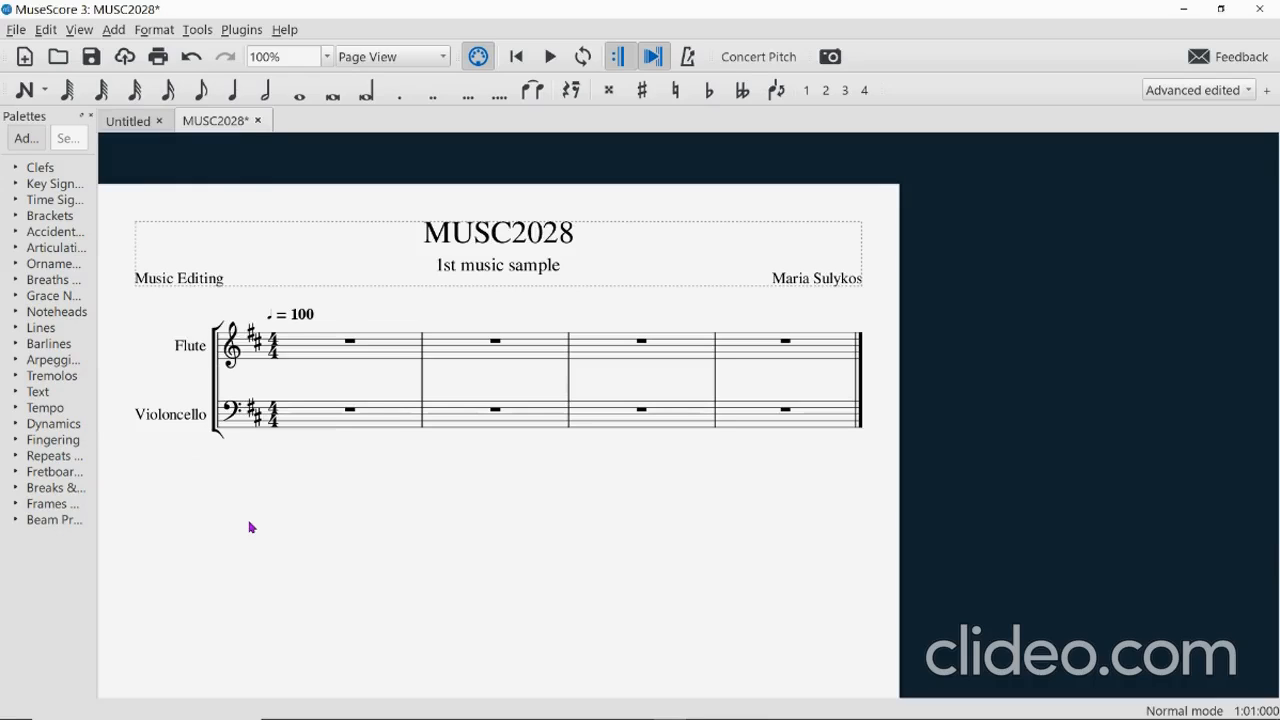
# Minimize MuseScore and close the viola study file's Properties dialog in File Explorer.
pyautogui.click(1184, 12)
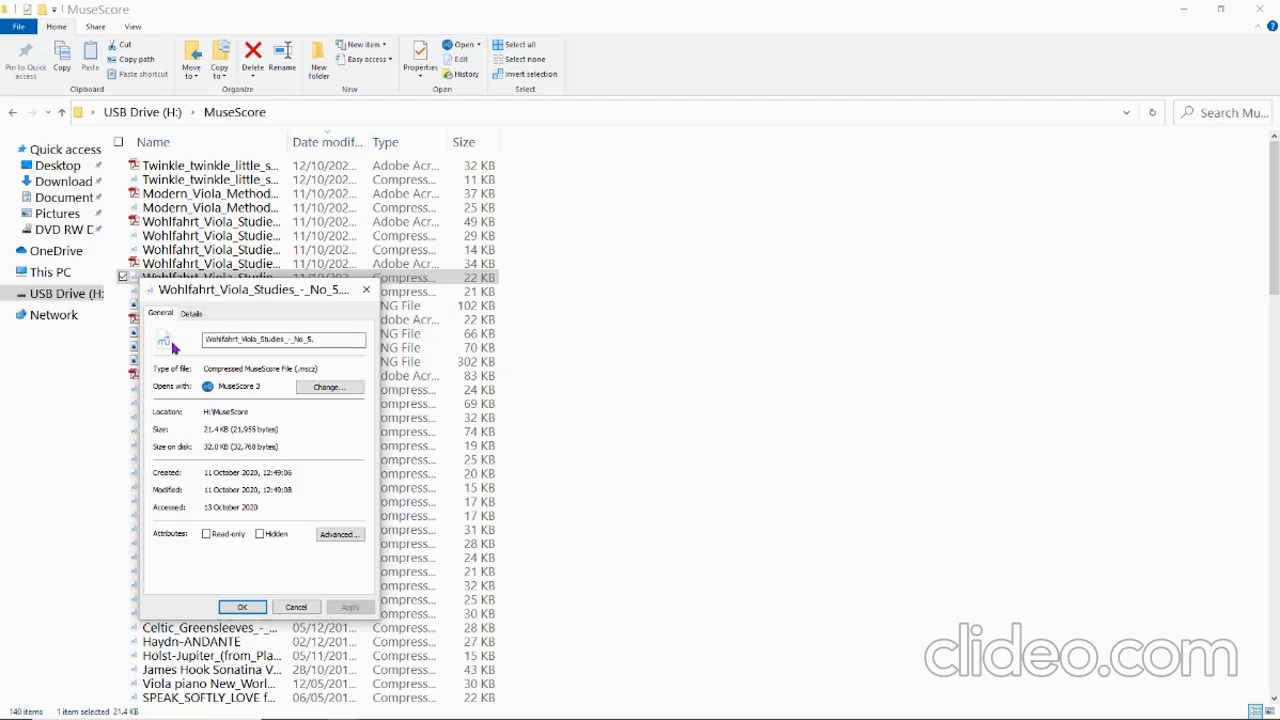
pyautogui.click(226, 612)
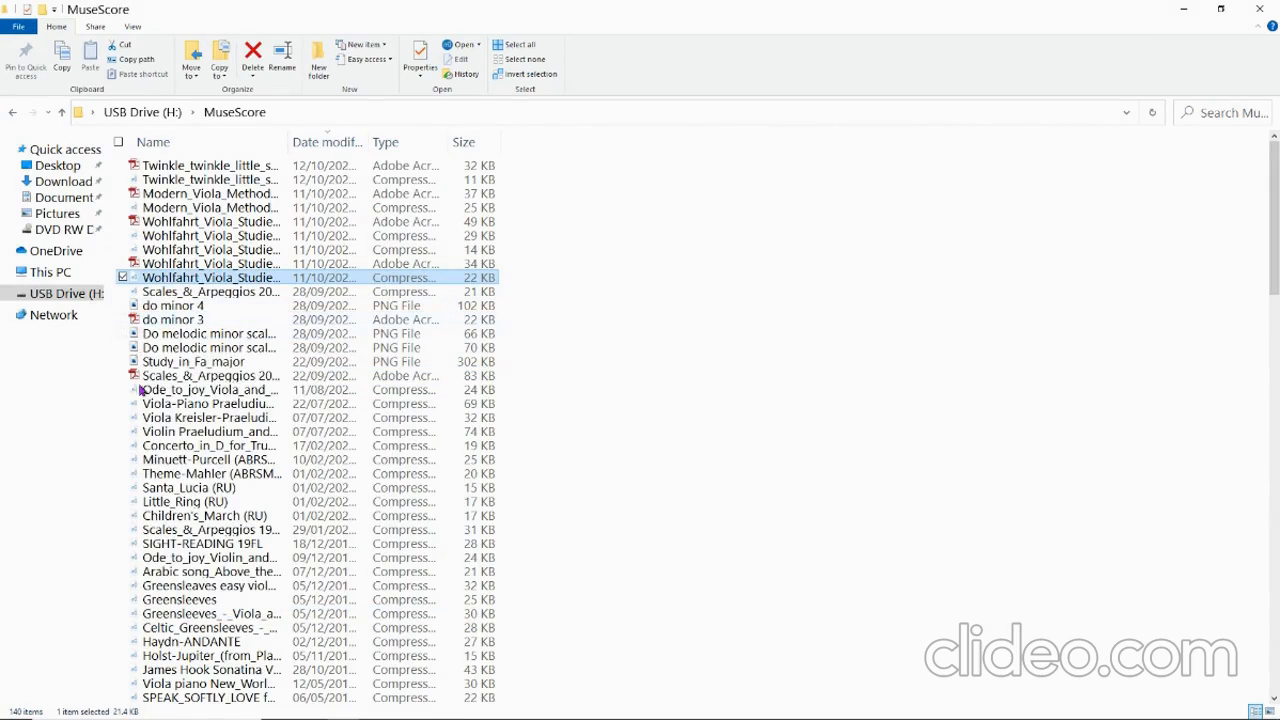
pyautogui.moveTo(211, 717)
pyautogui.moveTo(636, 708)
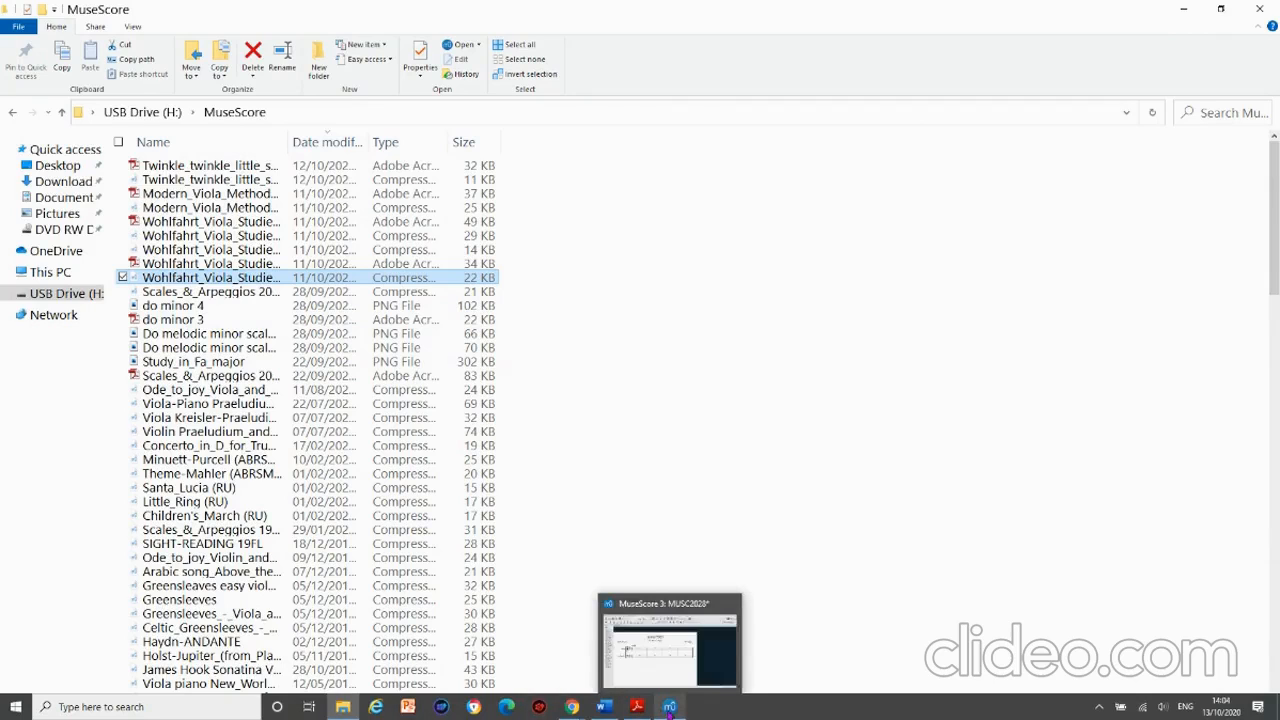
# Save the score in the USB drive's MuseScore folder as 'MUSC2028 1st music sample 1' (.mscz).
pyautogui.click(669, 707)
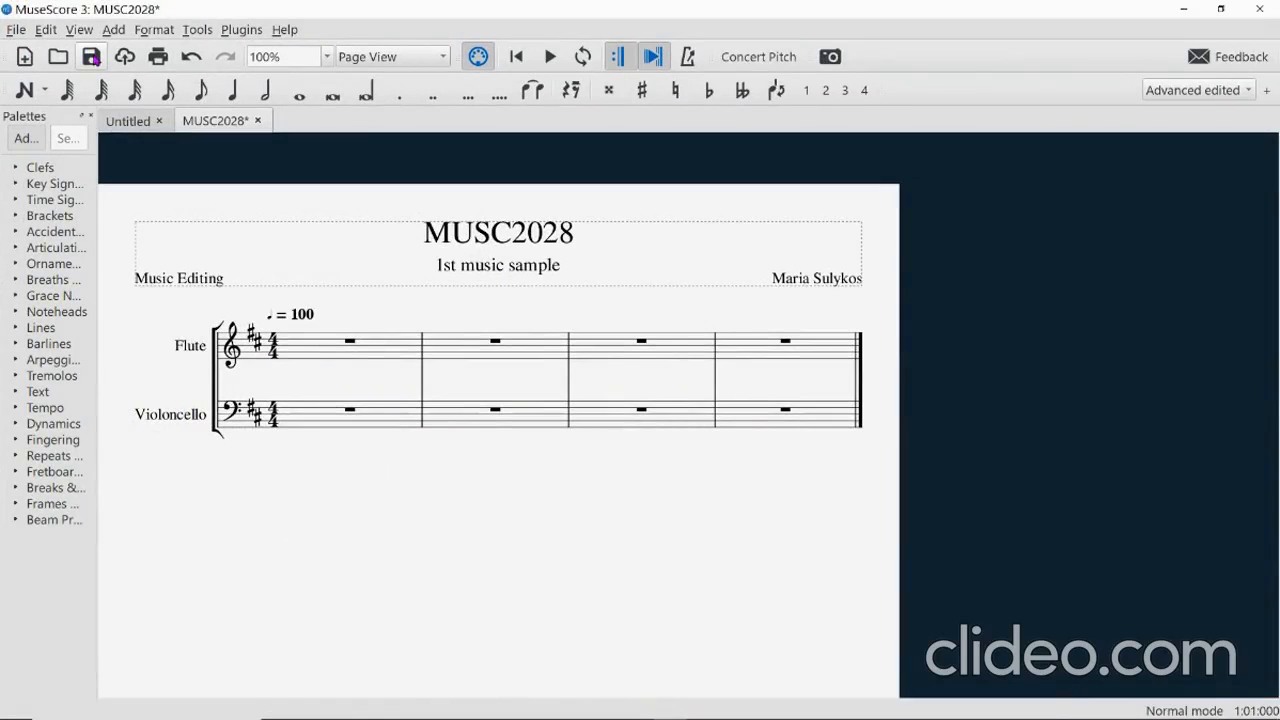
pyautogui.click(92, 58)
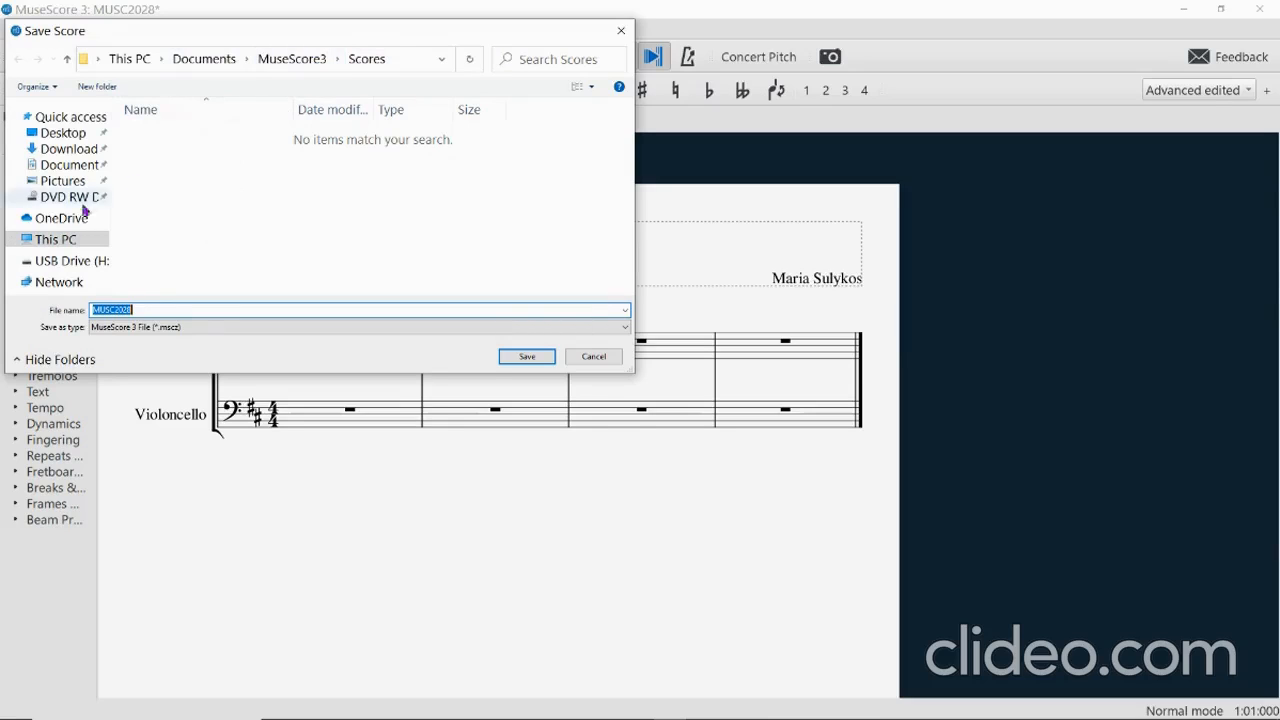
pyautogui.click(45, 265)
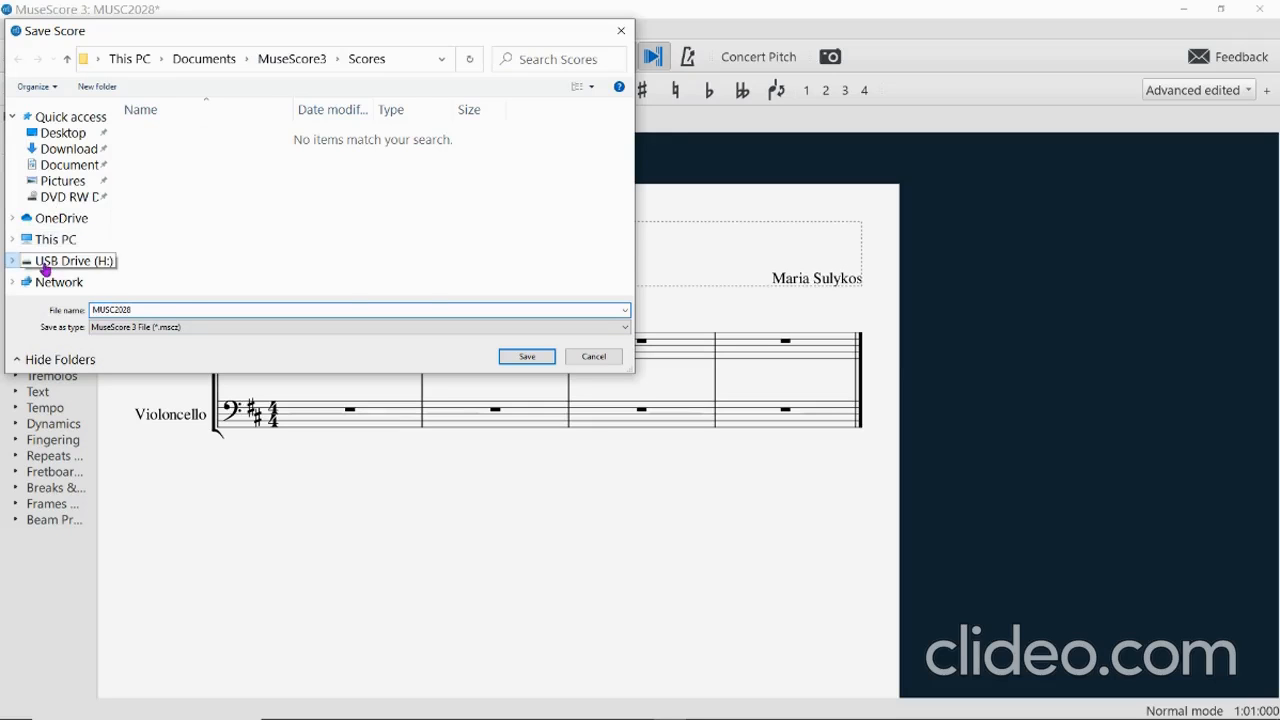
pyautogui.scroll(-2, 295, 195)
pyautogui.scroll(-4, 295, 195)
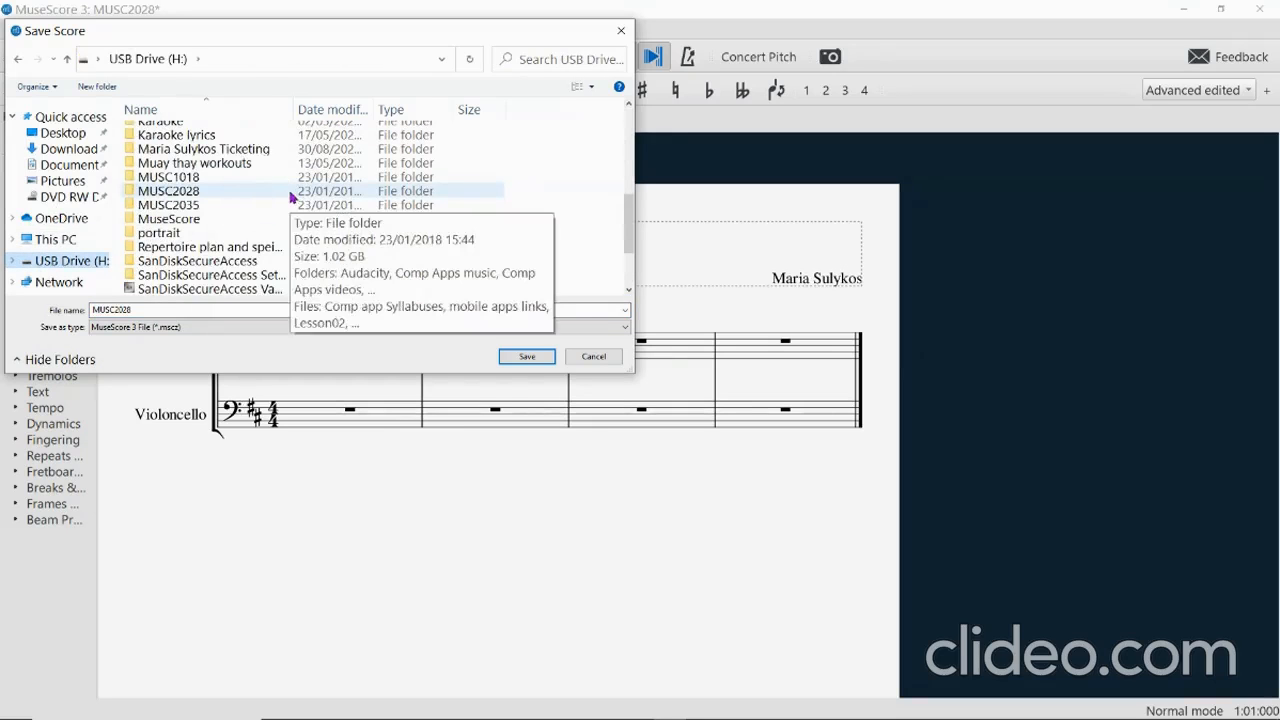
pyautogui.doubleClick(174, 222)
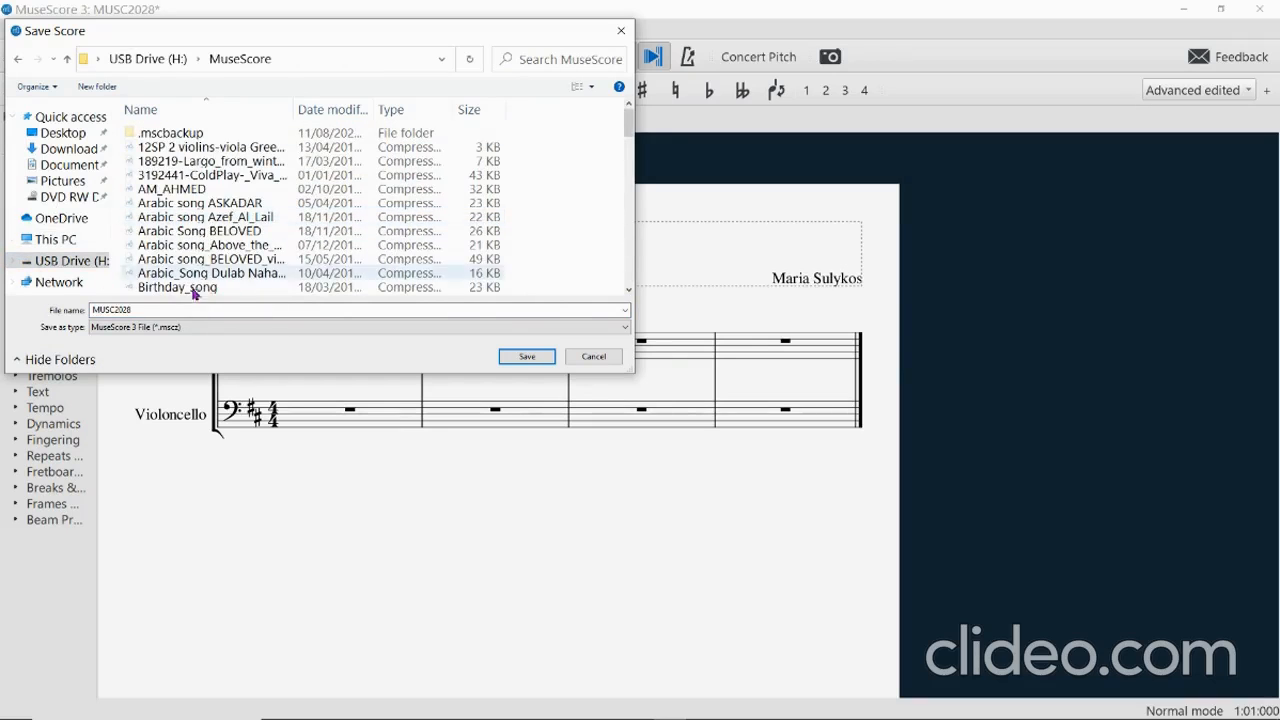
pyautogui.click(134, 311)
pyautogui.click(134, 311)
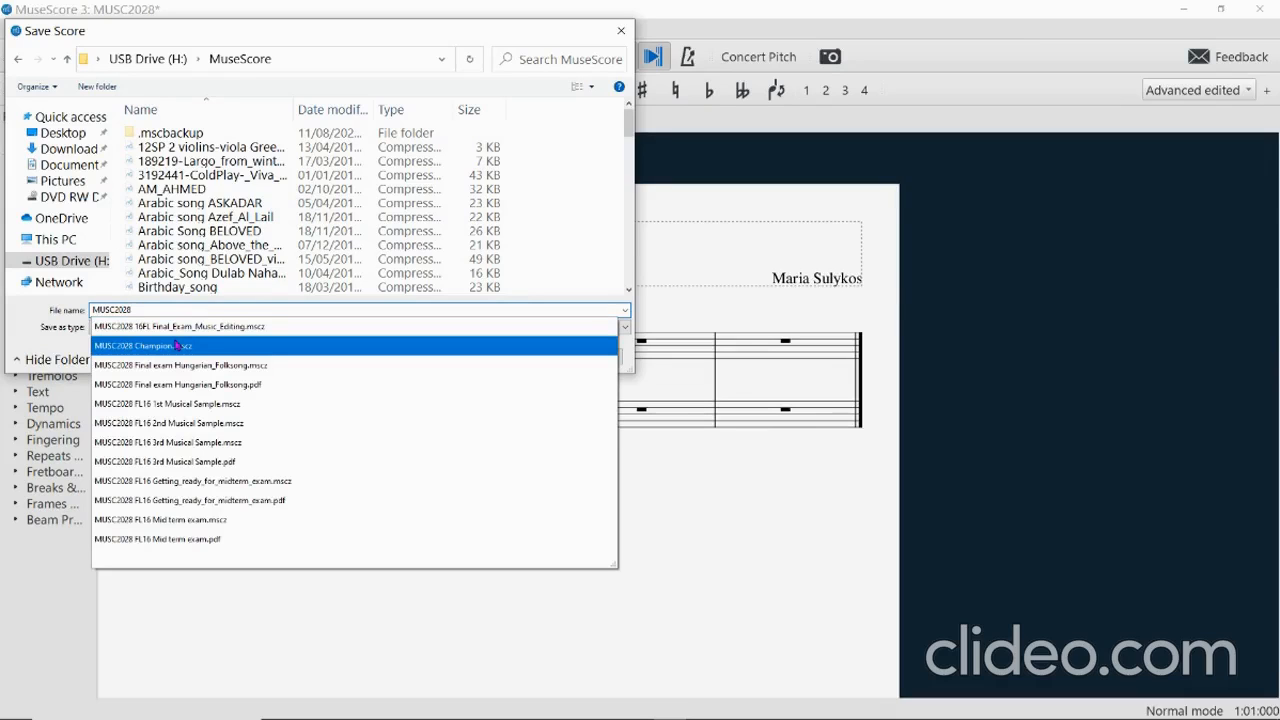
pyautogui.write('1')
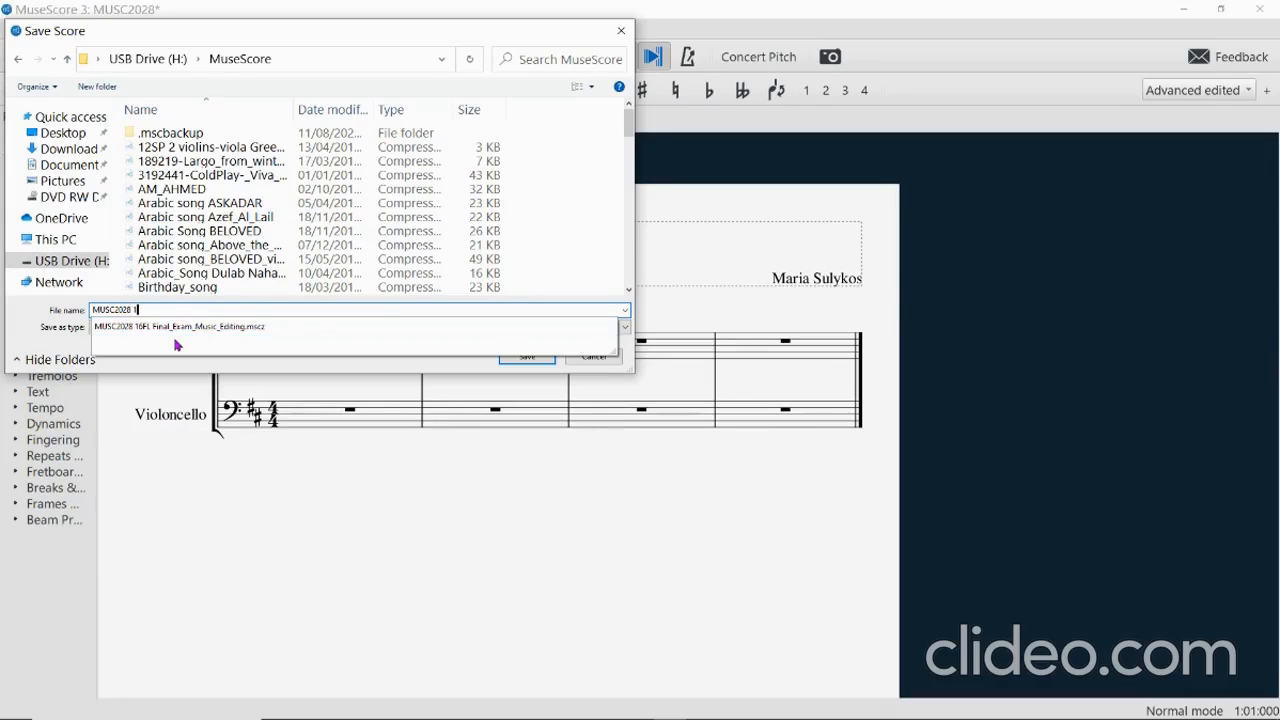
pyautogui.write('st m')
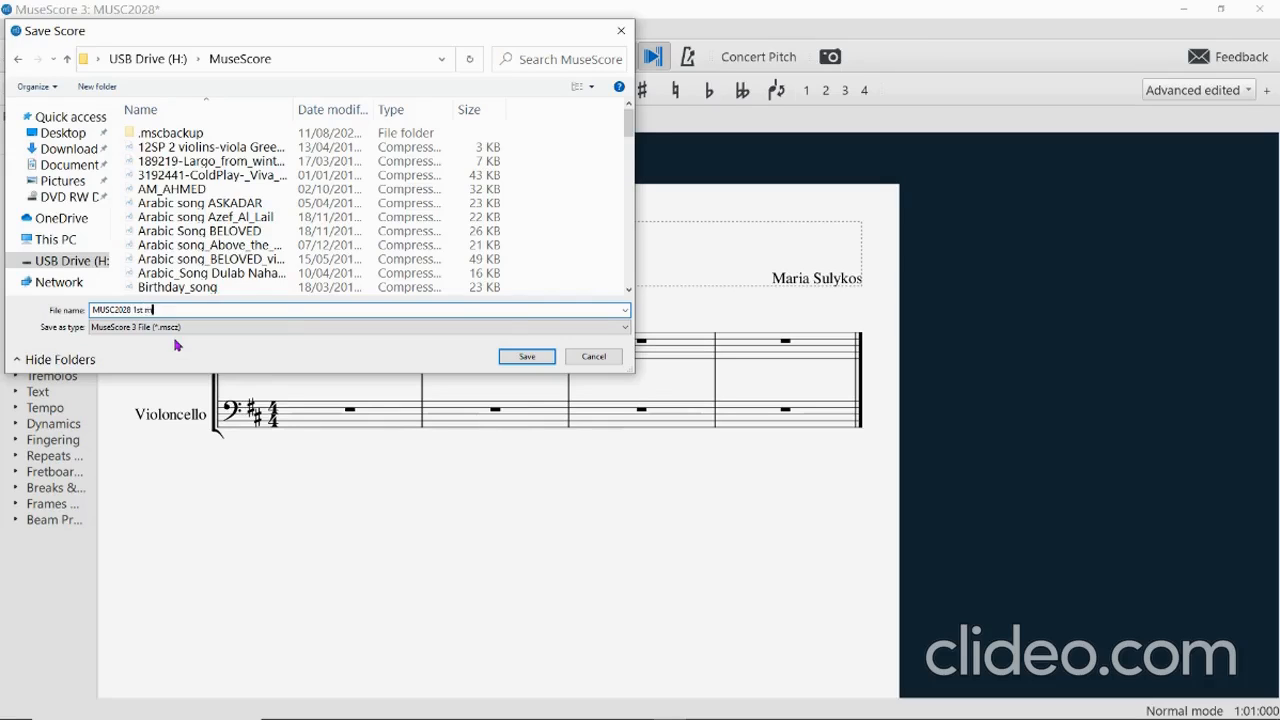
pyautogui.write('usic sample 1')
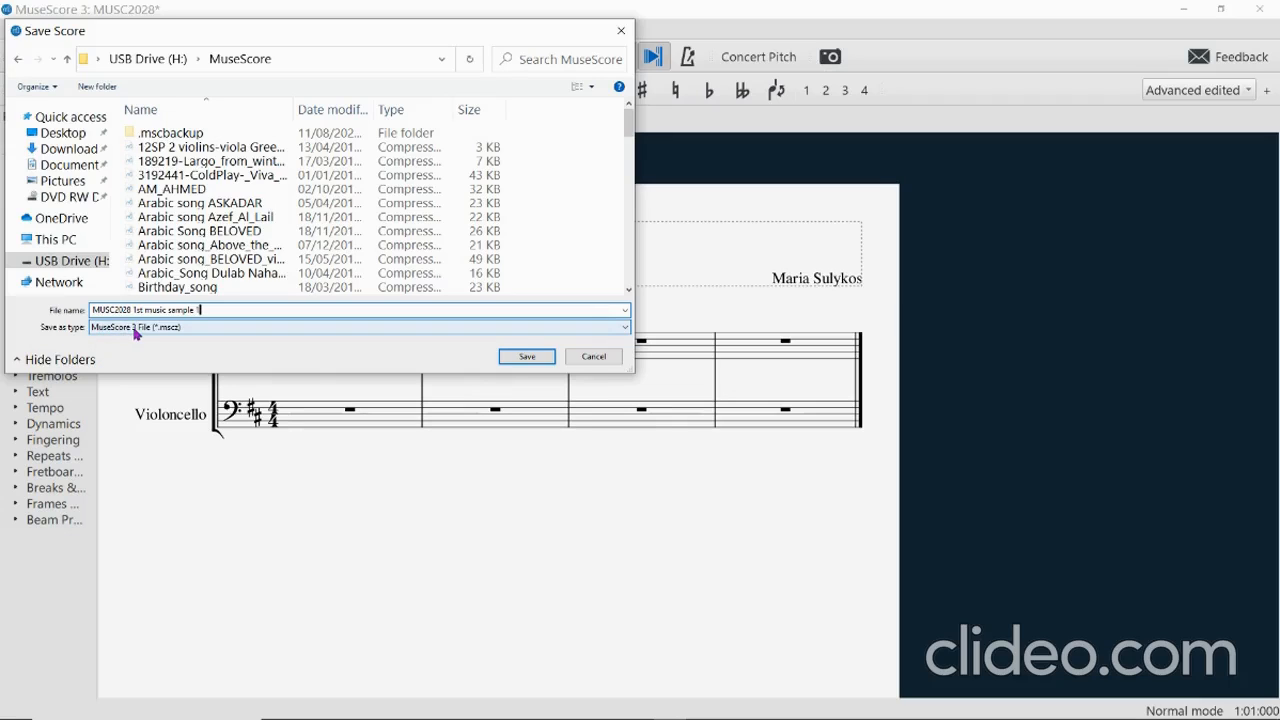
pyautogui.click(528, 357)
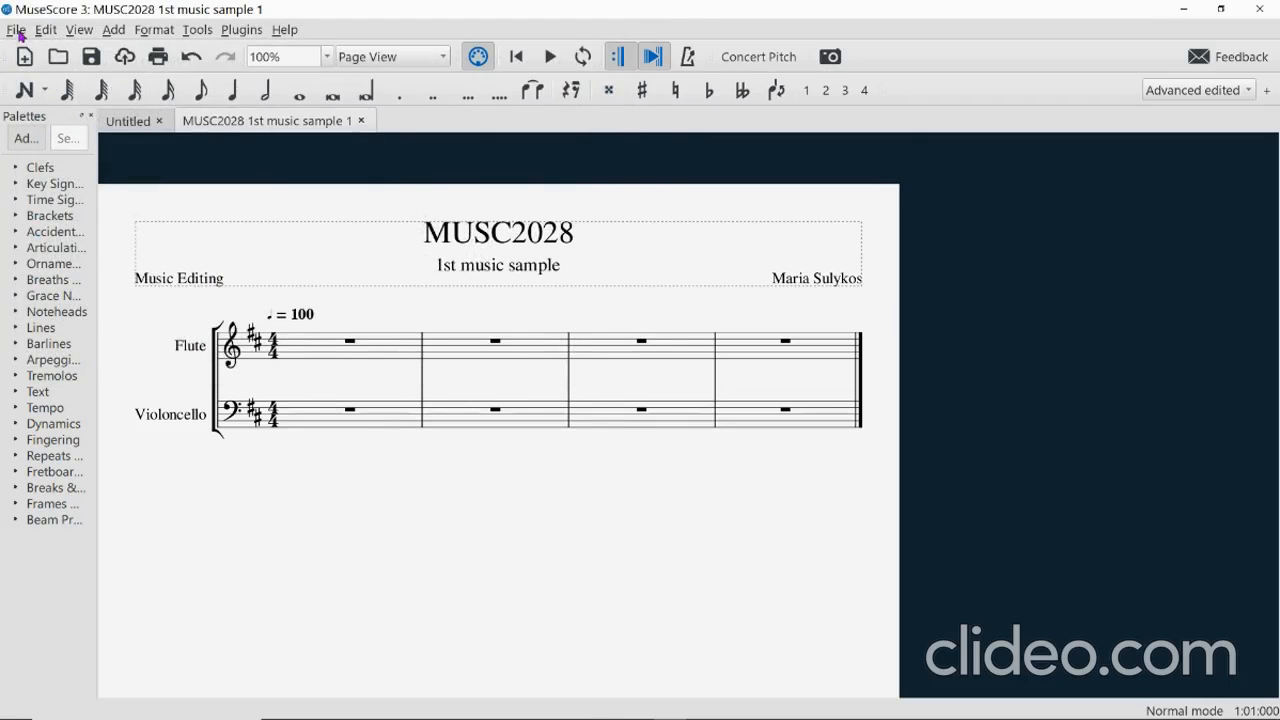
# Export the score as PDF File (*.pdf) under the same name into the MuseScore folder.
pyautogui.click(15, 30)
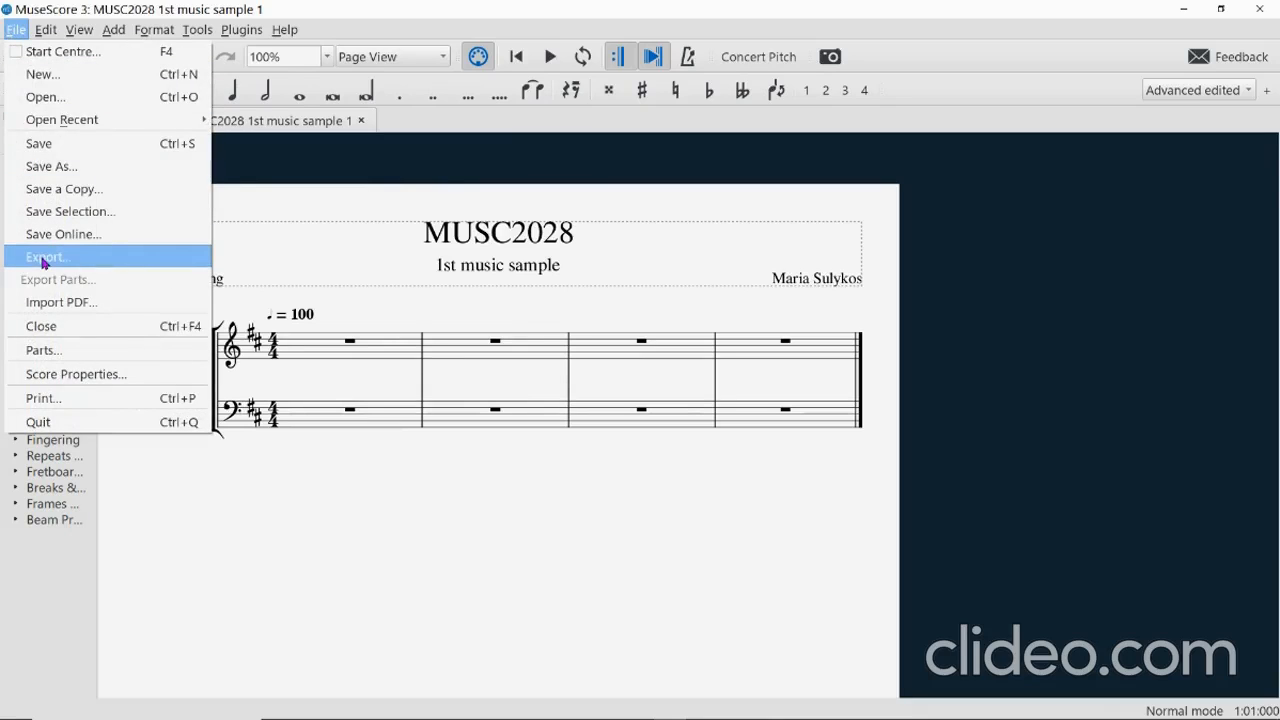
pyautogui.click(44, 260)
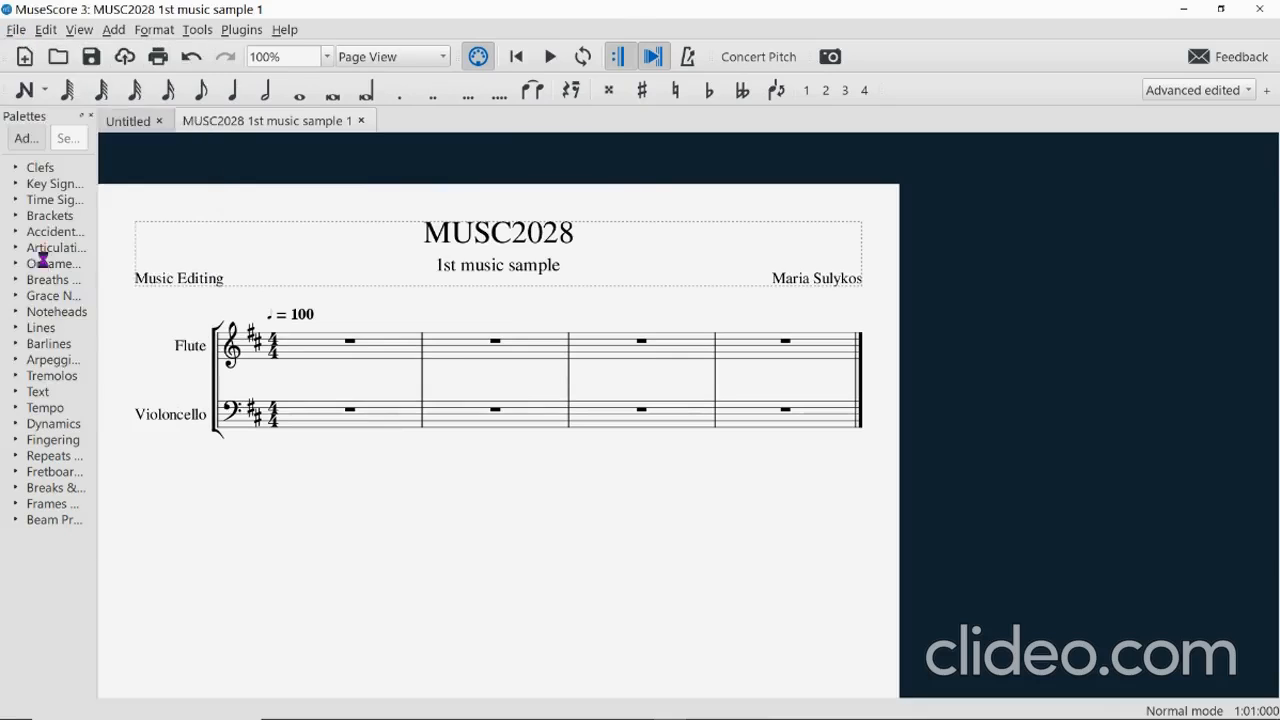
pyautogui.click(146, 327)
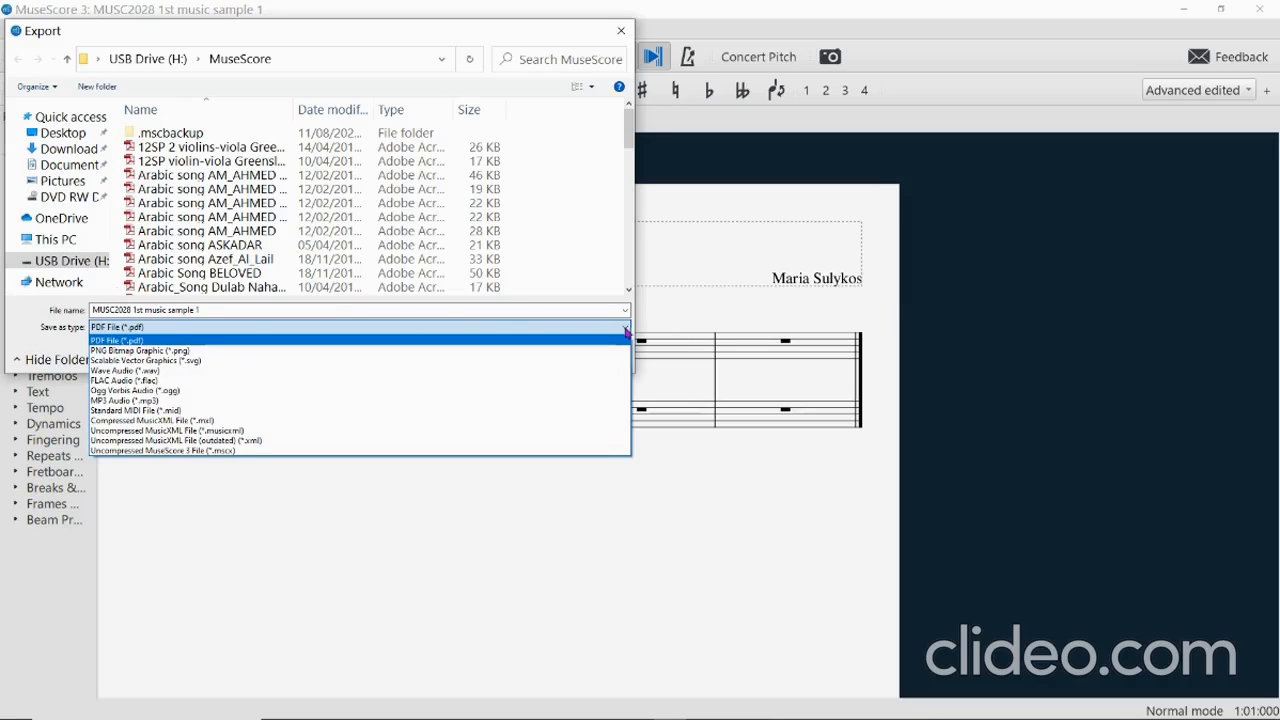
pyautogui.click(556, 341)
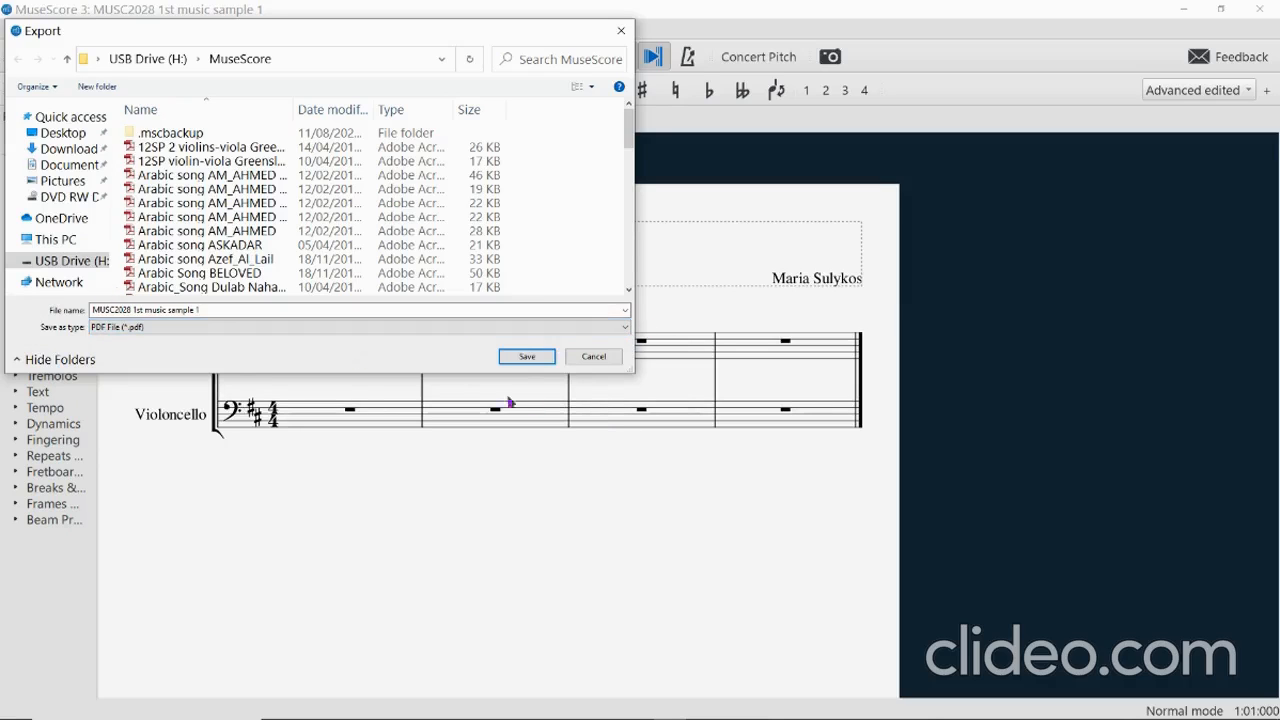
pyautogui.click(527, 356)
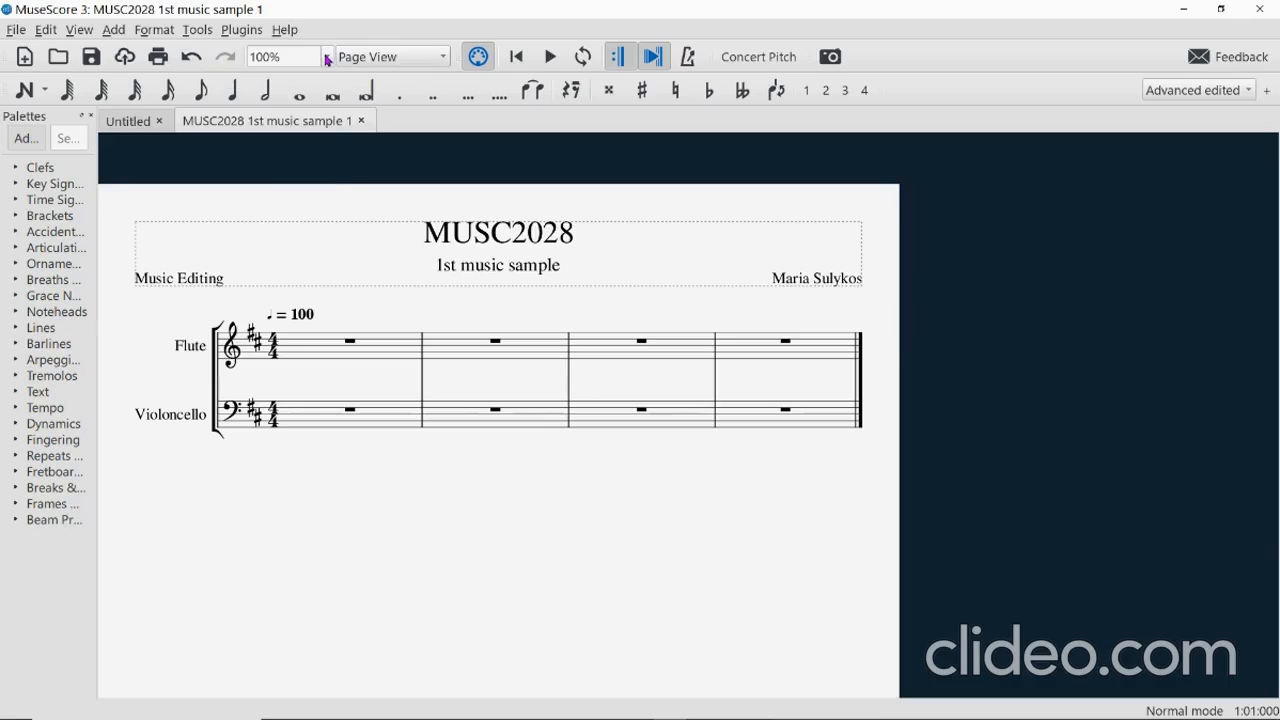
# Zoom the score to 200%, then back to 100%.
pyautogui.click(327, 58)
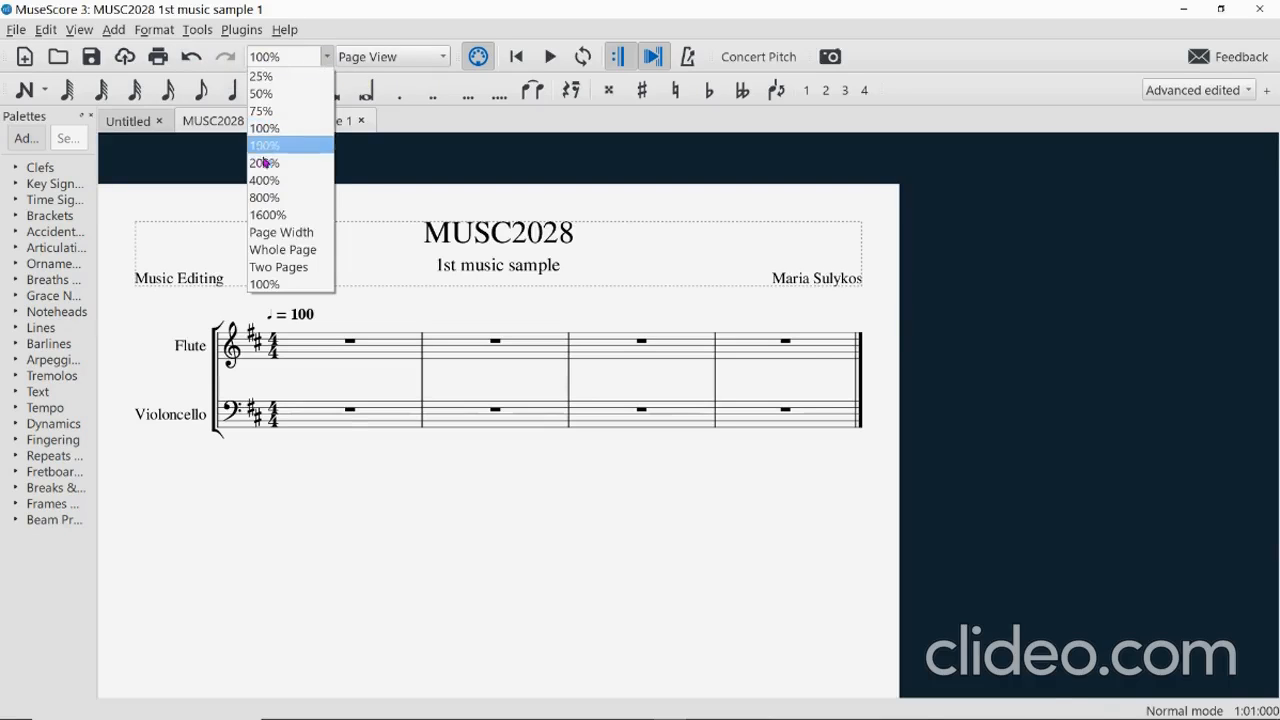
pyautogui.click(264, 162)
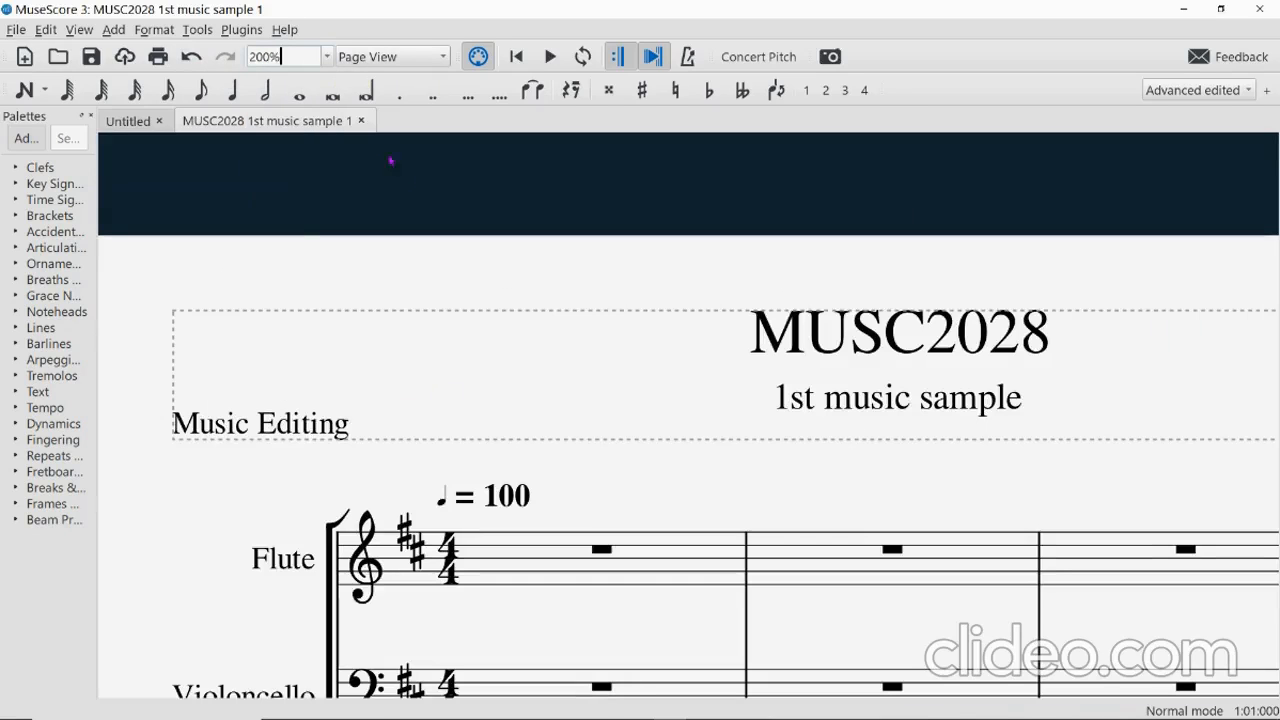
pyautogui.click(327, 57)
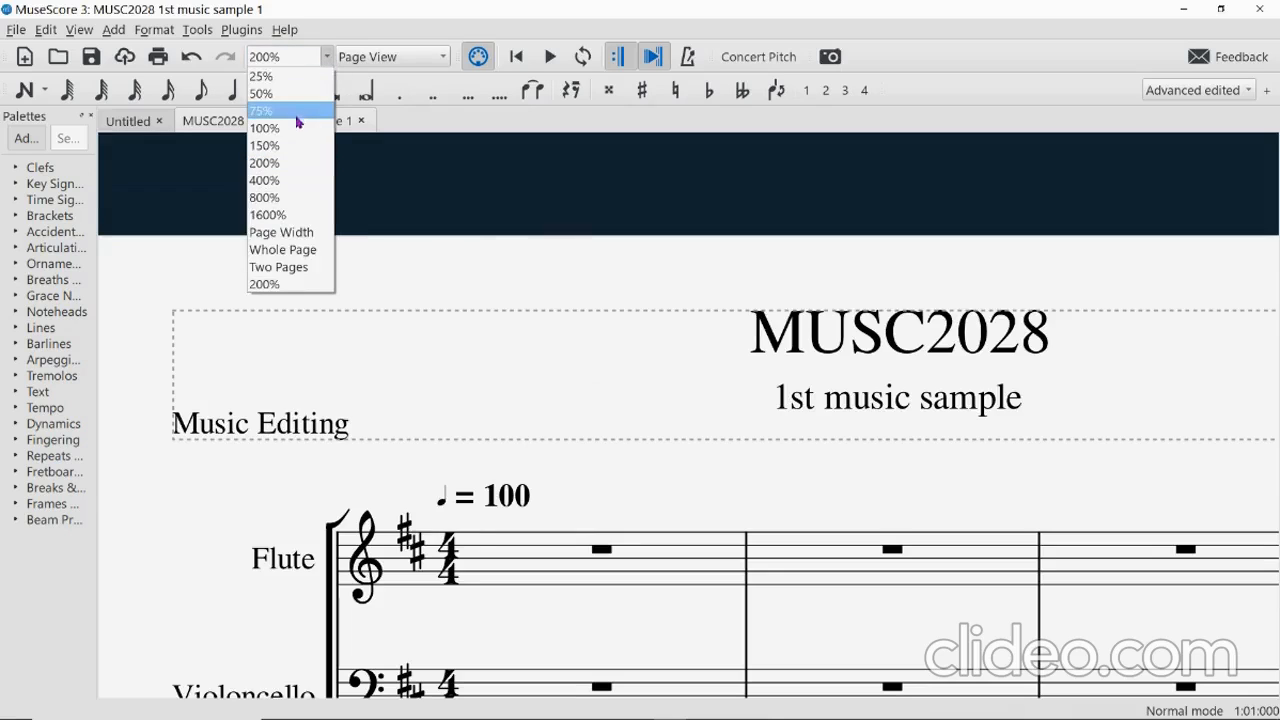
pyautogui.click(292, 128)
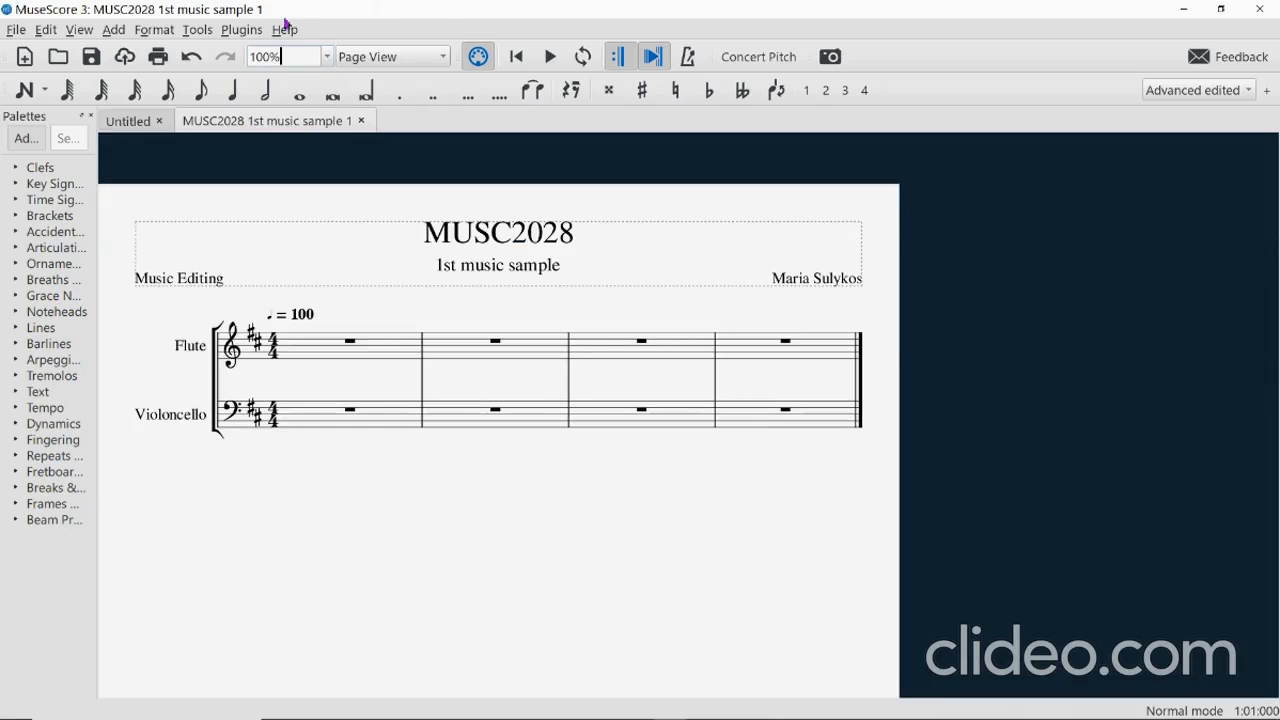
# Switch the layout to Continuous View, then to Single Page.
pyautogui.click(445, 58)
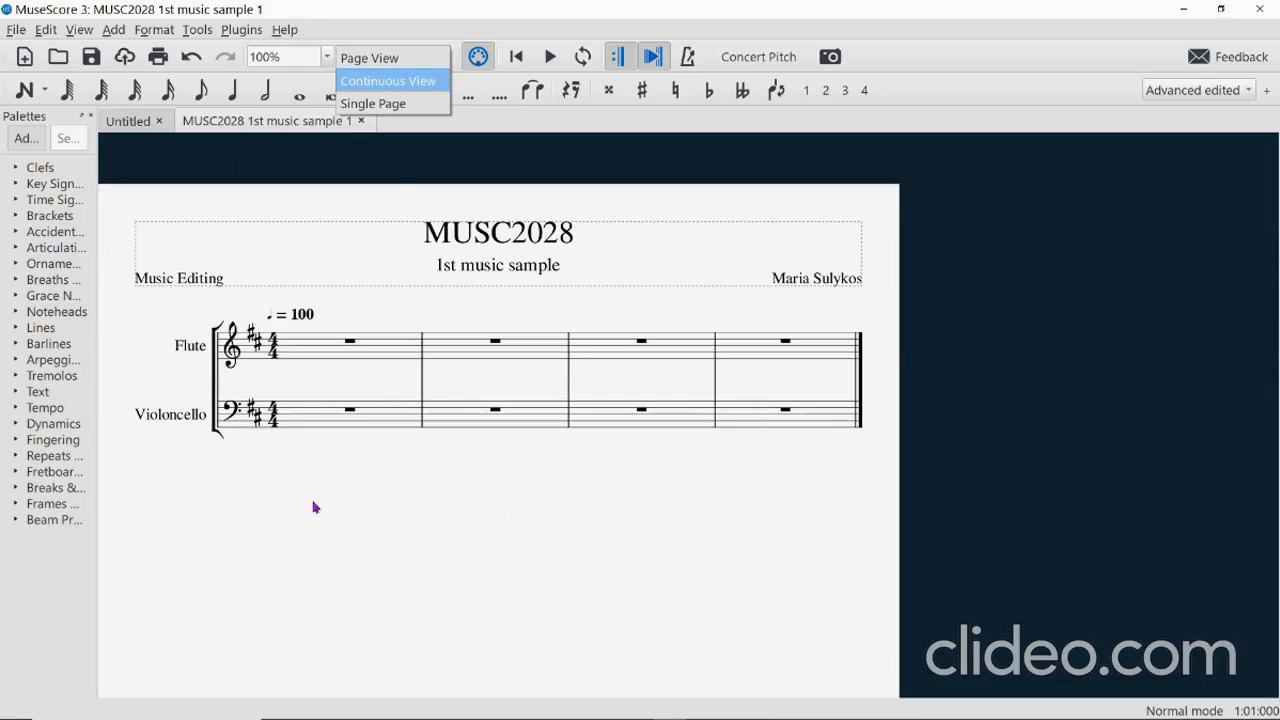
pyautogui.click(373, 91)
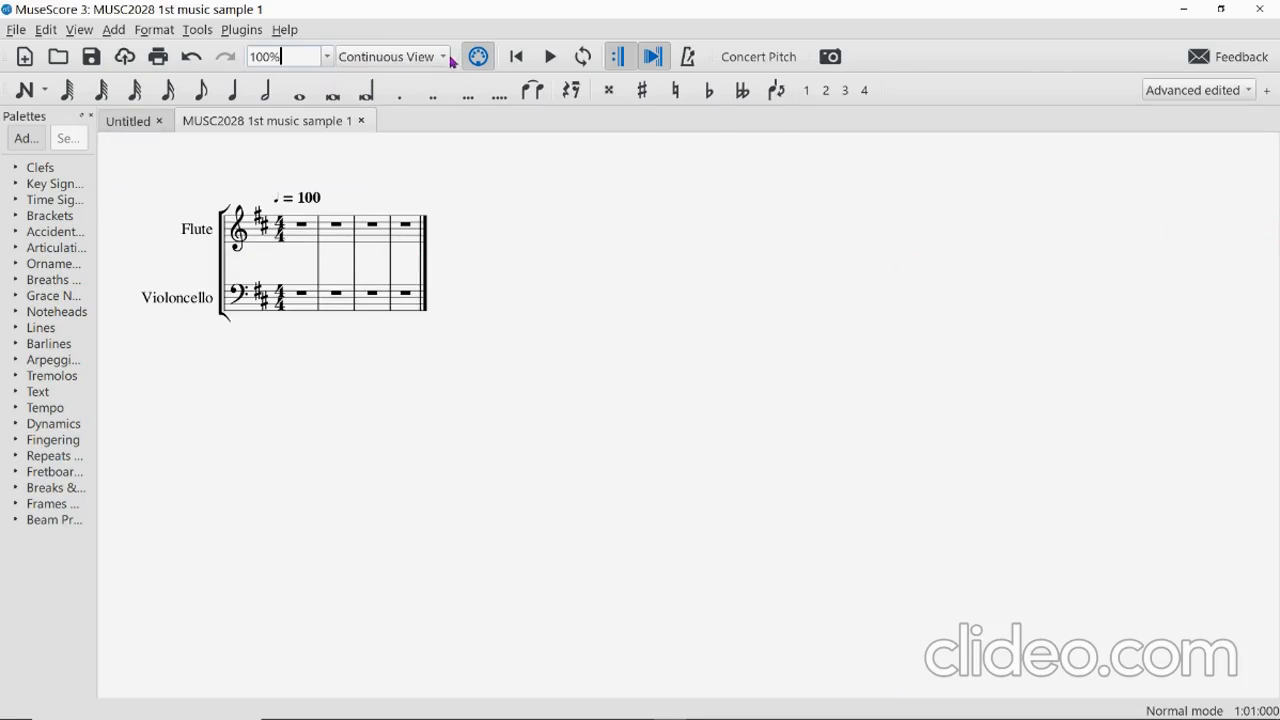
pyautogui.click(442, 57)
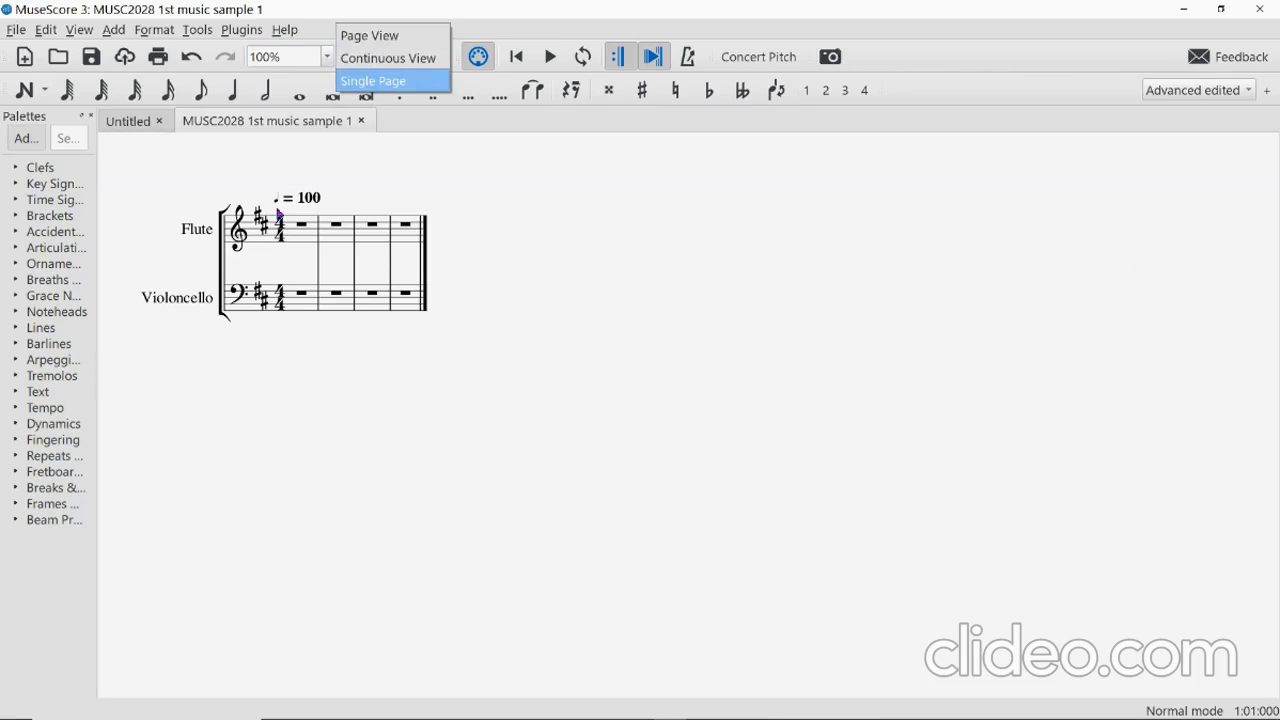
pyautogui.click(365, 81)
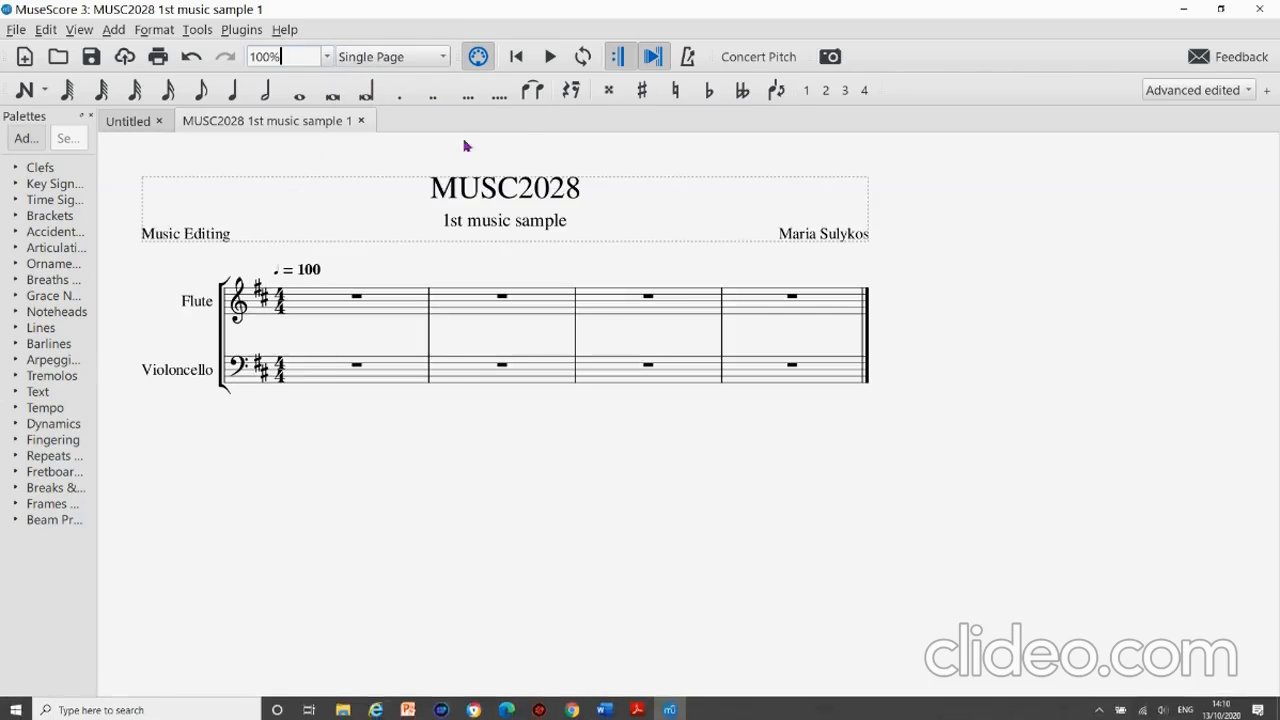
pyautogui.scroll(10, 507, 422)
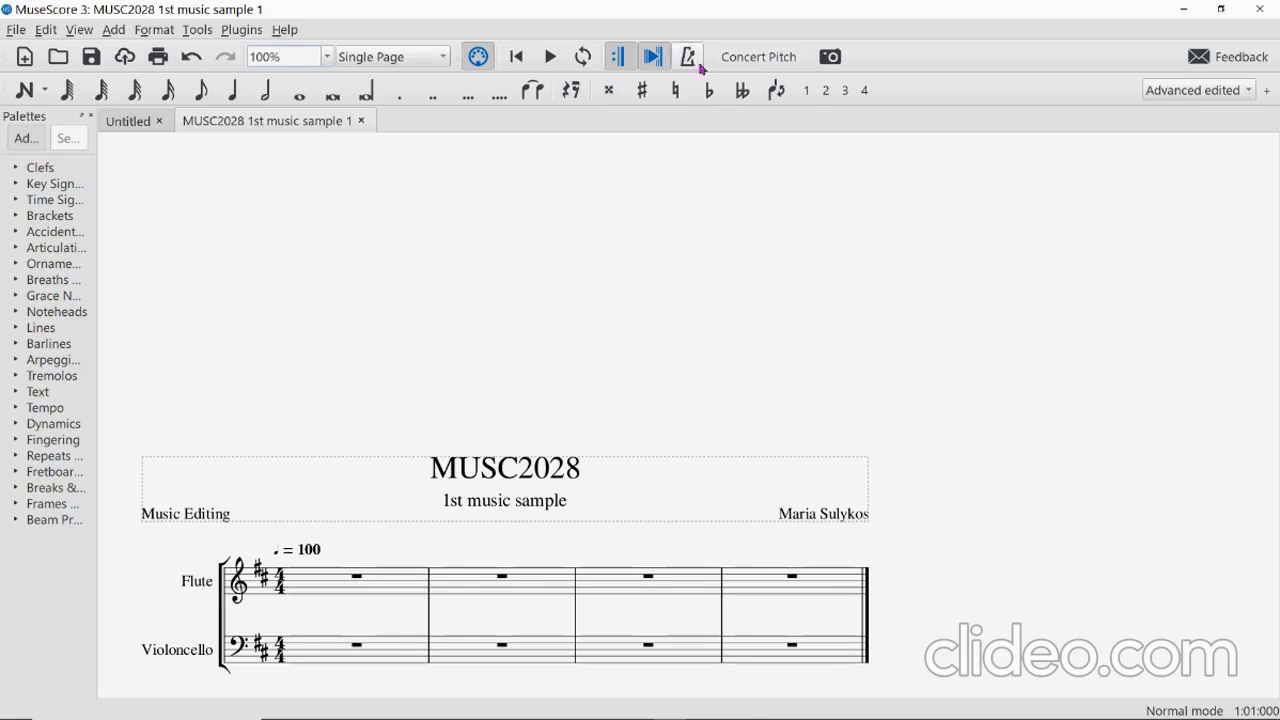
pyautogui.scroll(-1, 460, 553)
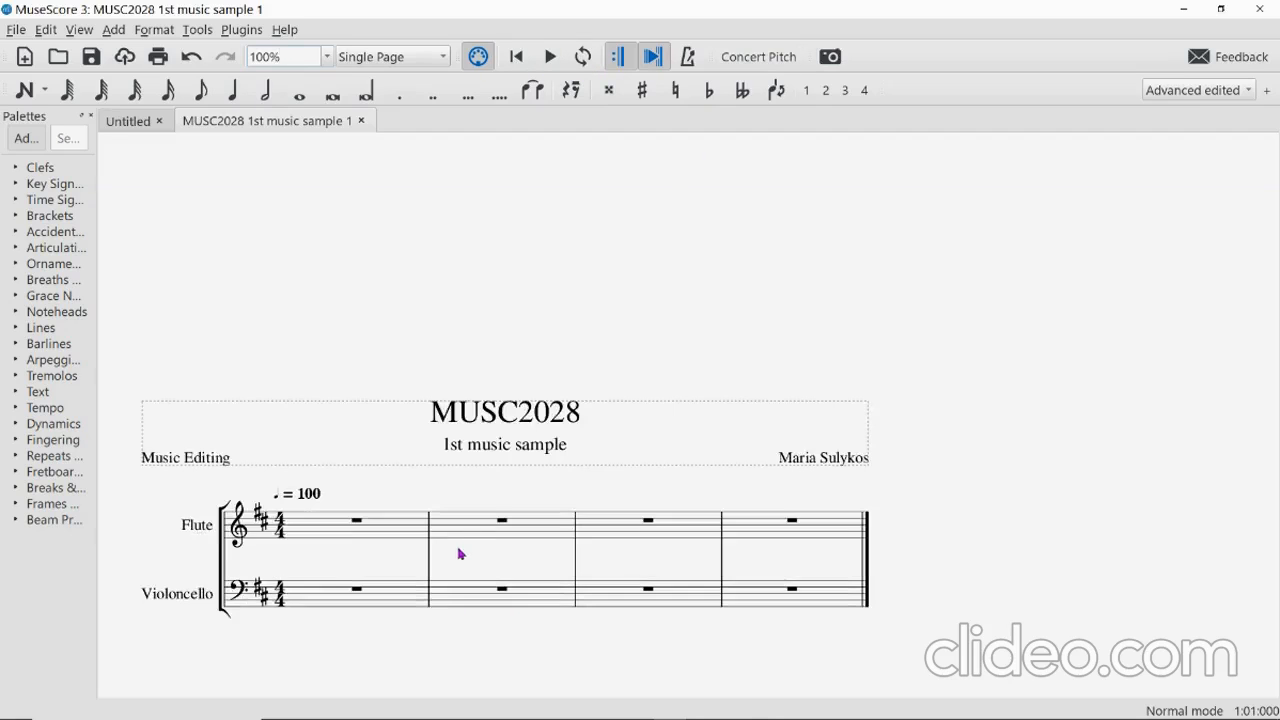
pyautogui.scroll(-1, 460, 553)
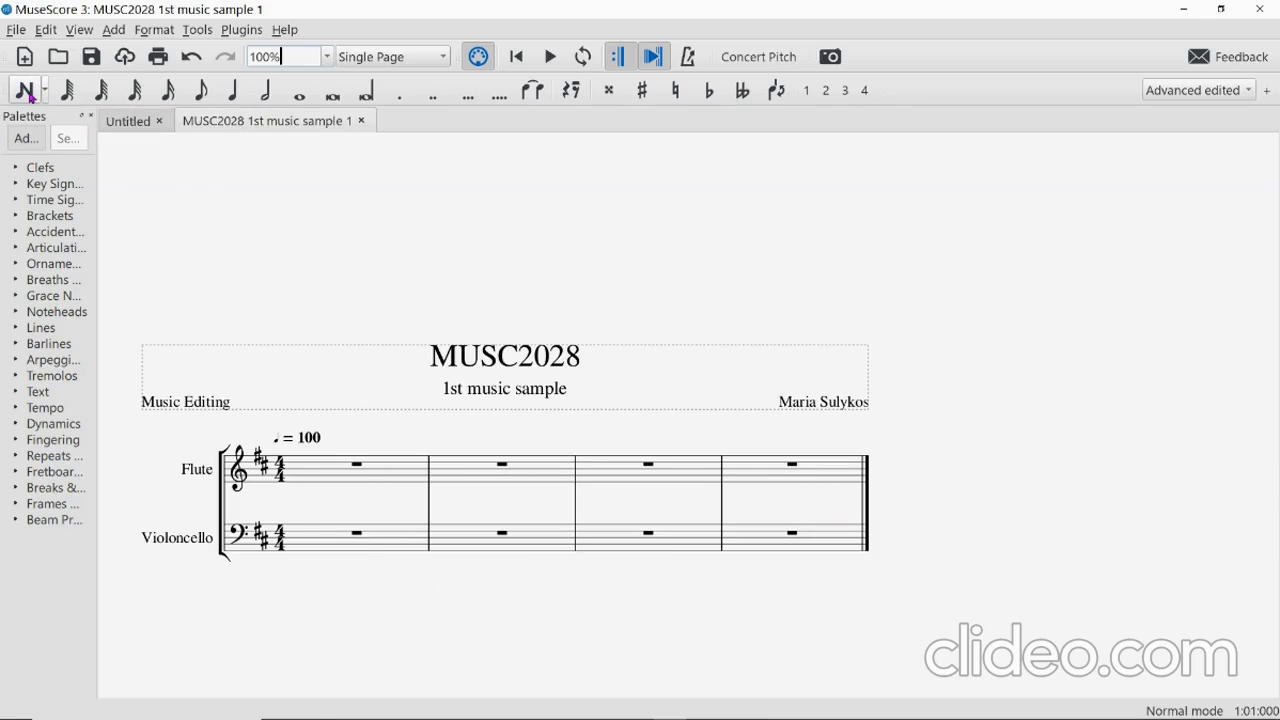
# Enter note input mode, check the reference PDF, and choose the quaver duration.
pyautogui.click(24, 90)
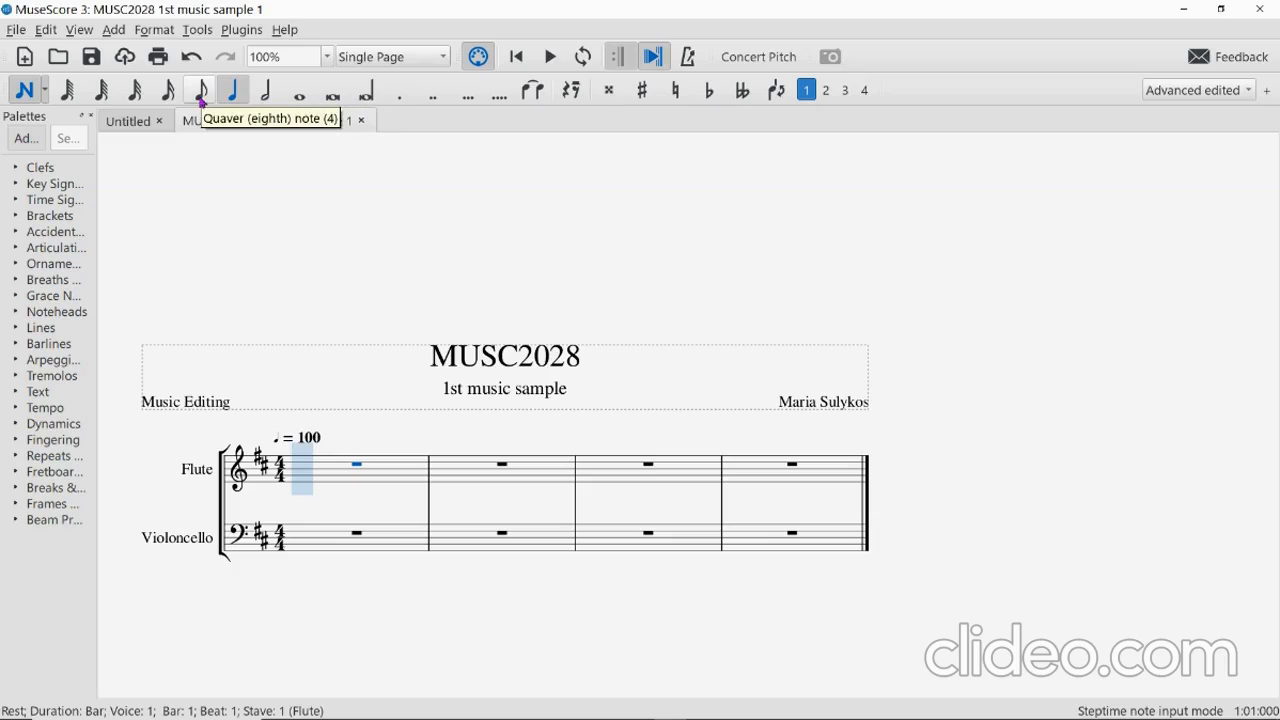
pyautogui.moveTo(637, 708)
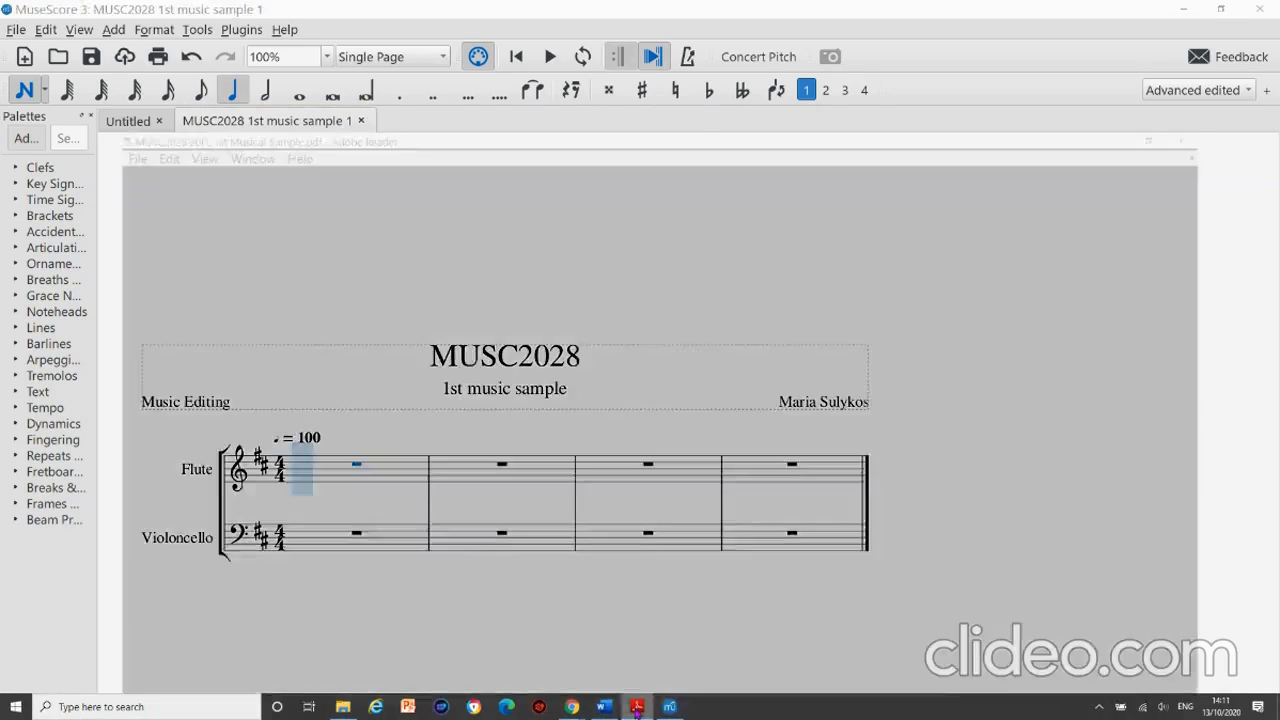
pyautogui.click(636, 648)
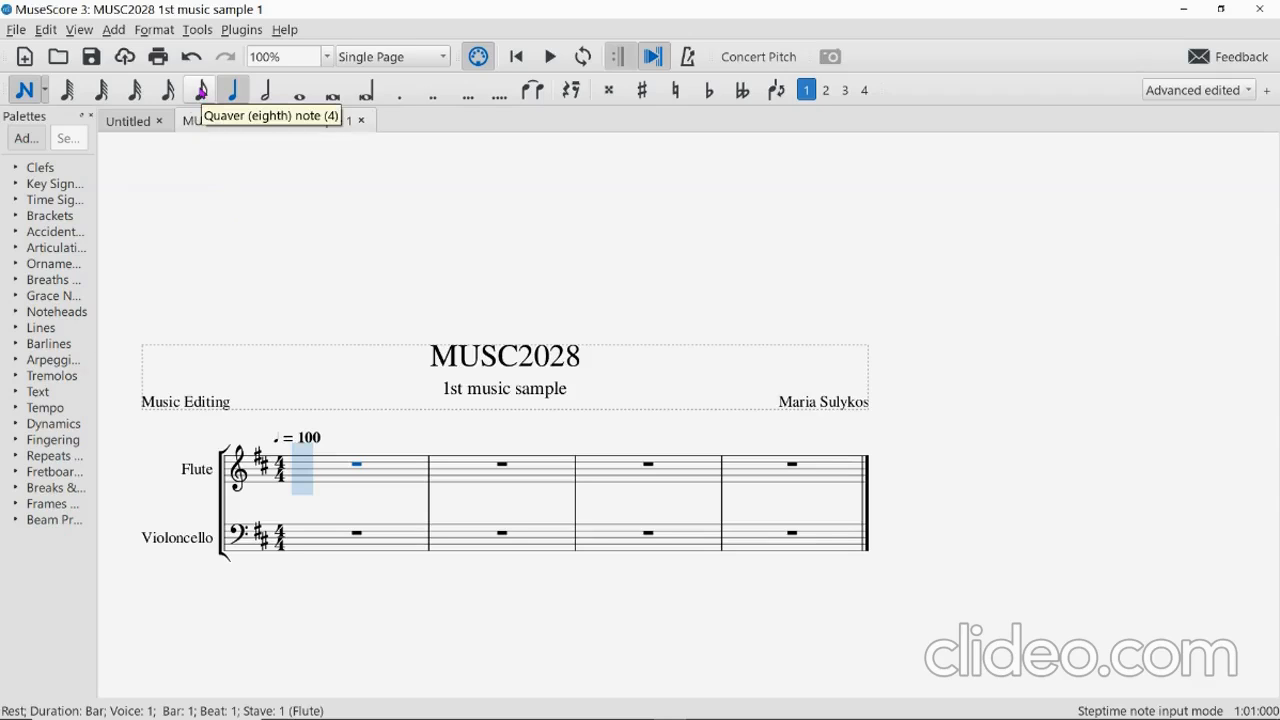
pyautogui.click(200, 92)
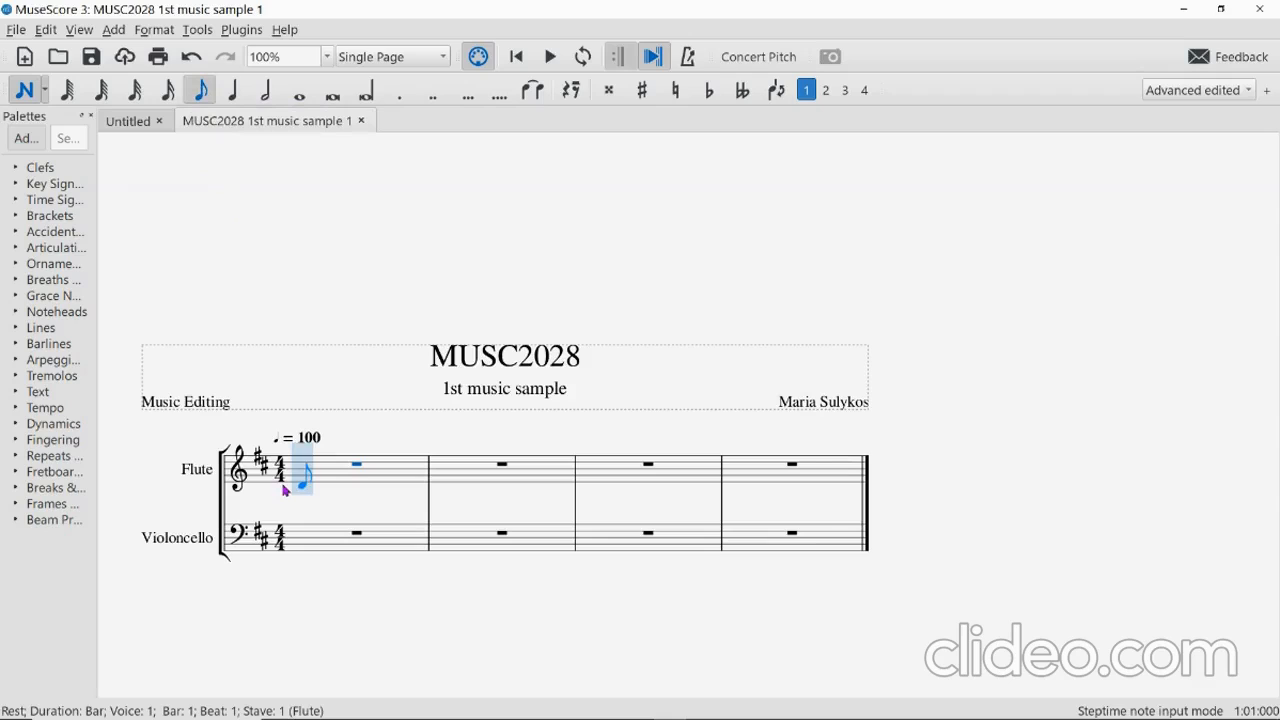
# Enter D4 and E4 quavers and an F#4 in flute bar 1, undoing a mistaken quaver.
pyautogui.click(285, 489)
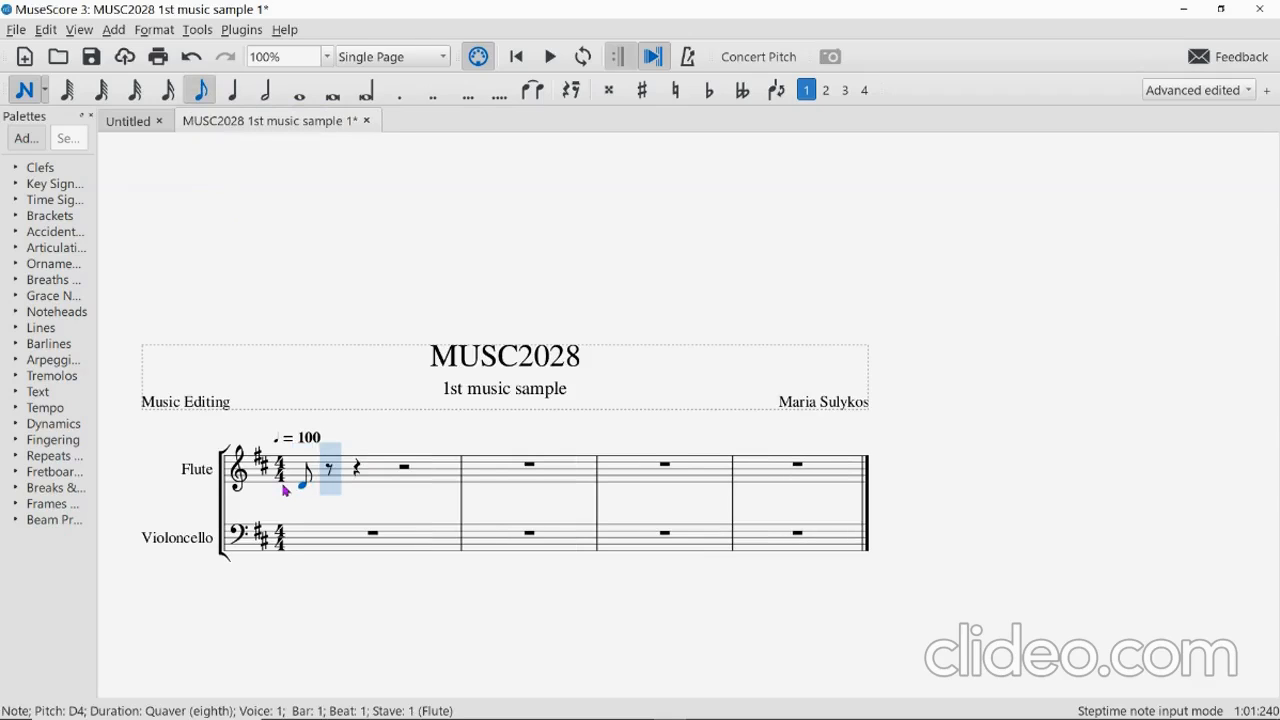
pyautogui.click(323, 489)
pyautogui.click(323, 489)
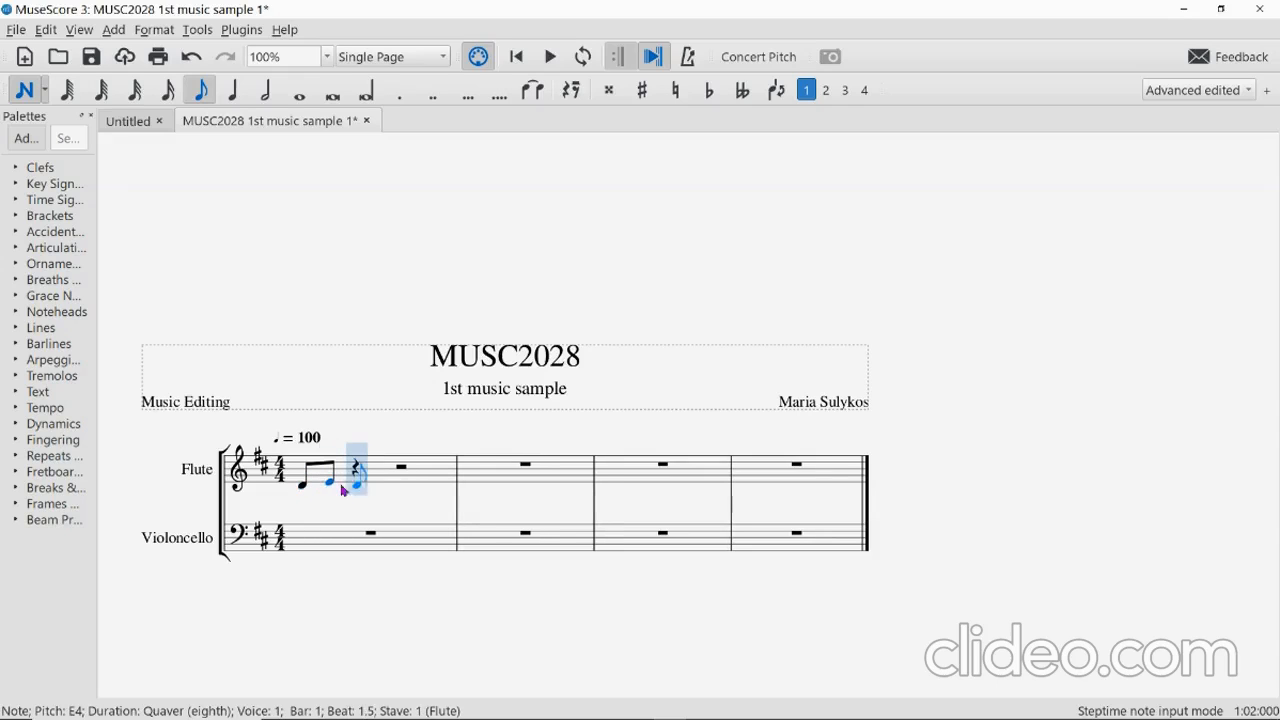
pyautogui.click(233, 94)
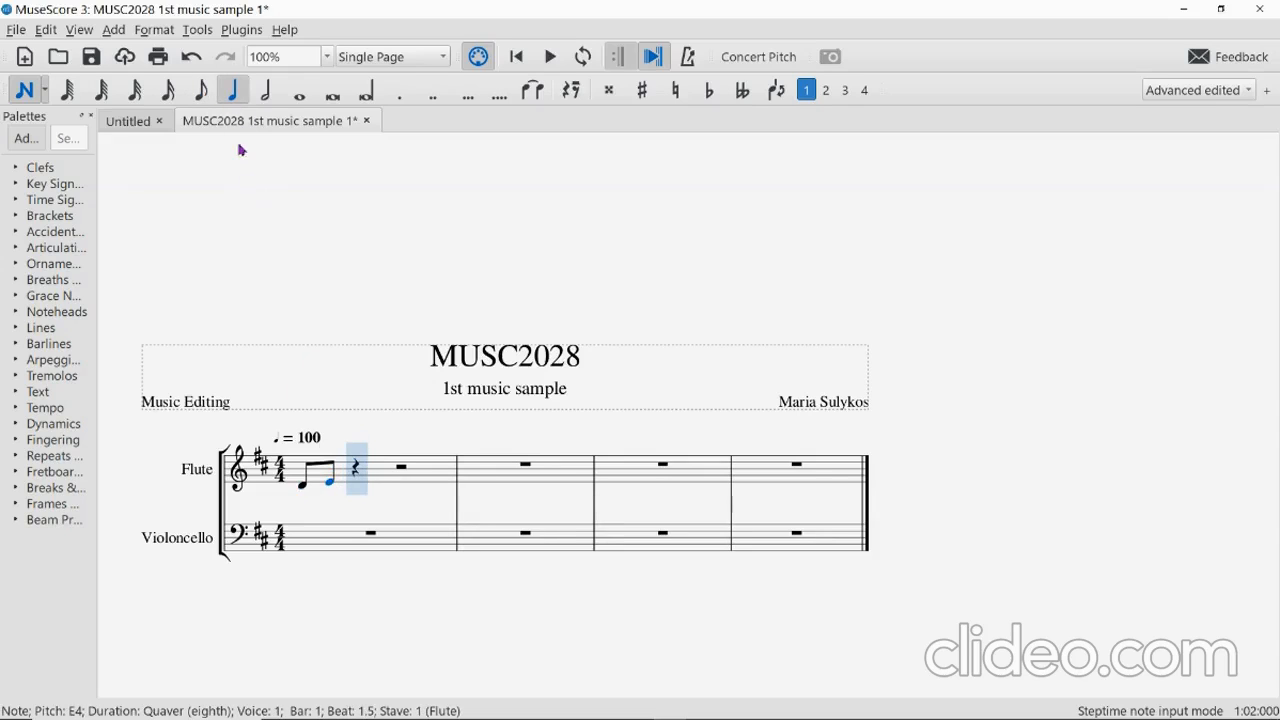
pyautogui.click(367, 480)
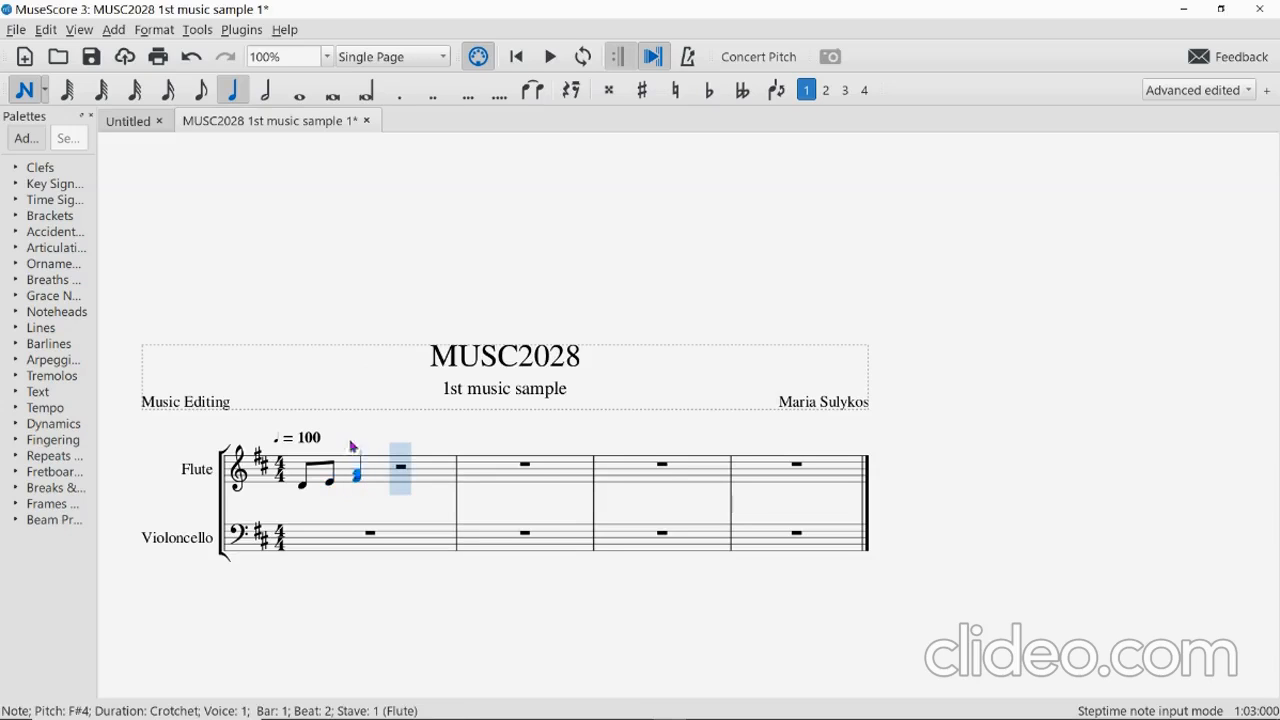
pyautogui.click(200, 90)
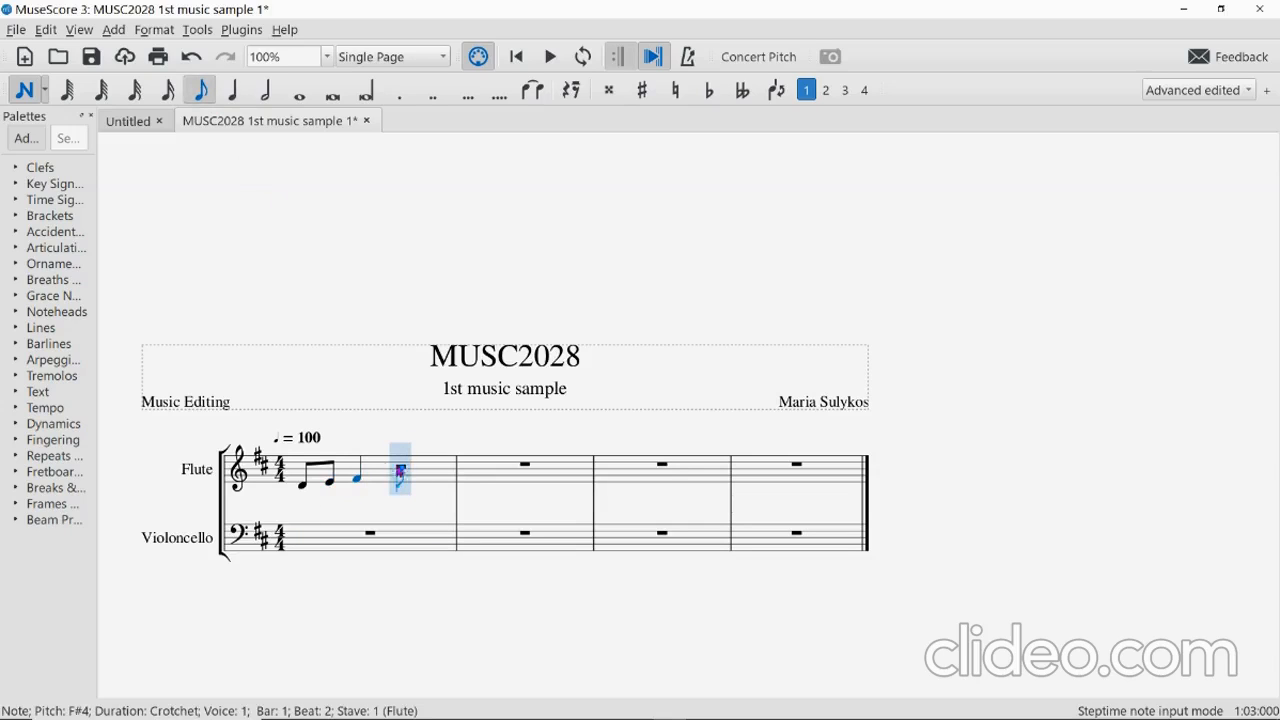
pyautogui.click(343, 484)
pyautogui.click(366, 486)
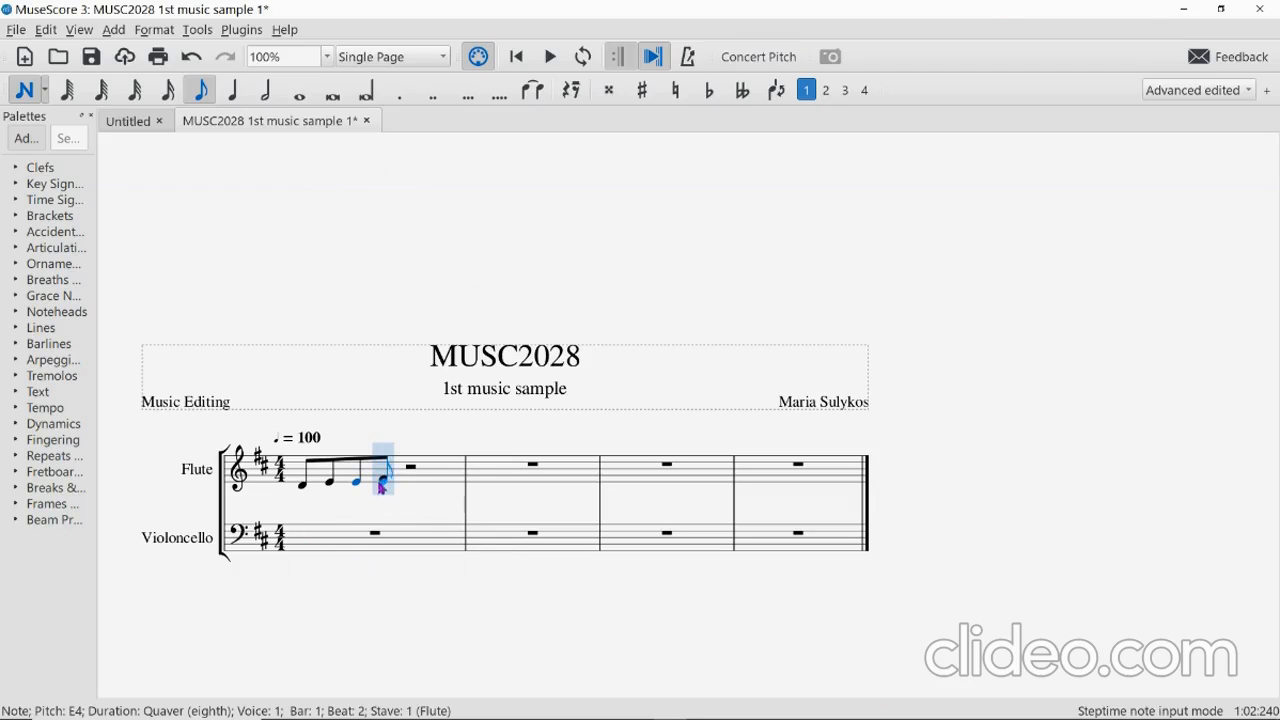
pyautogui.click(190, 60)
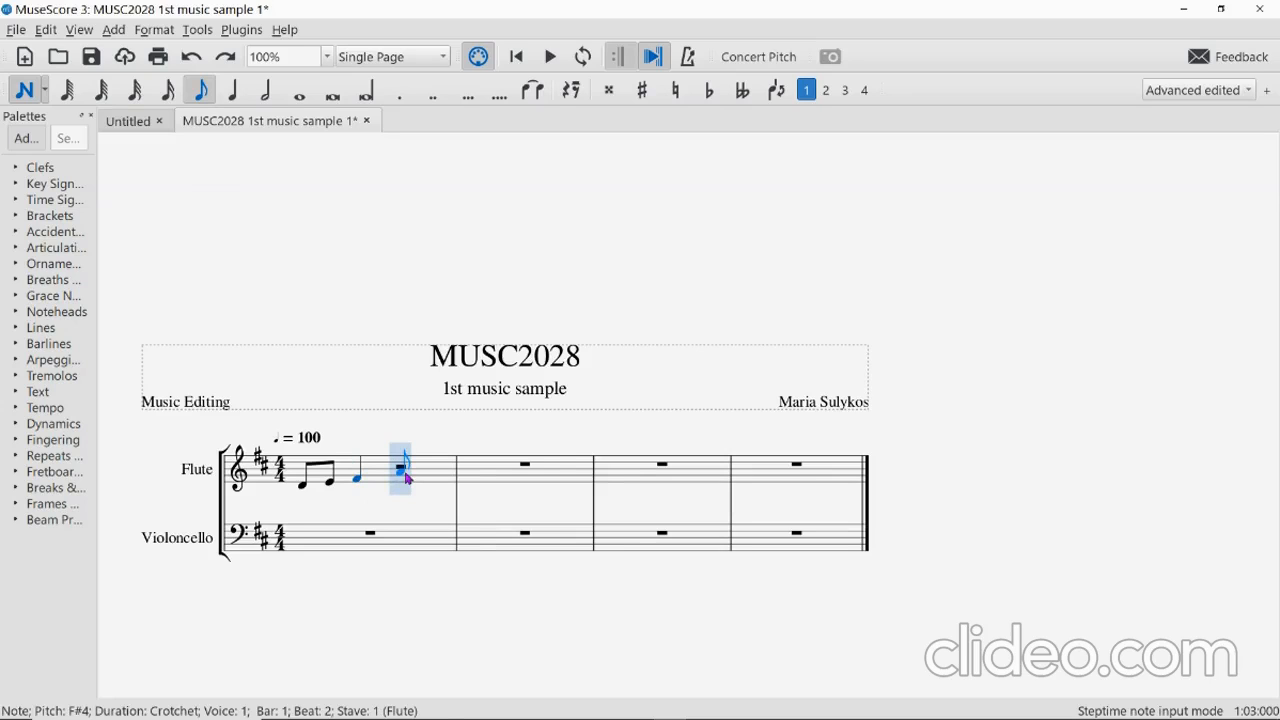
# Add A4 and F#4 quavers and an E4 crotchet to close flute bar 1.
pyautogui.click(406, 476)
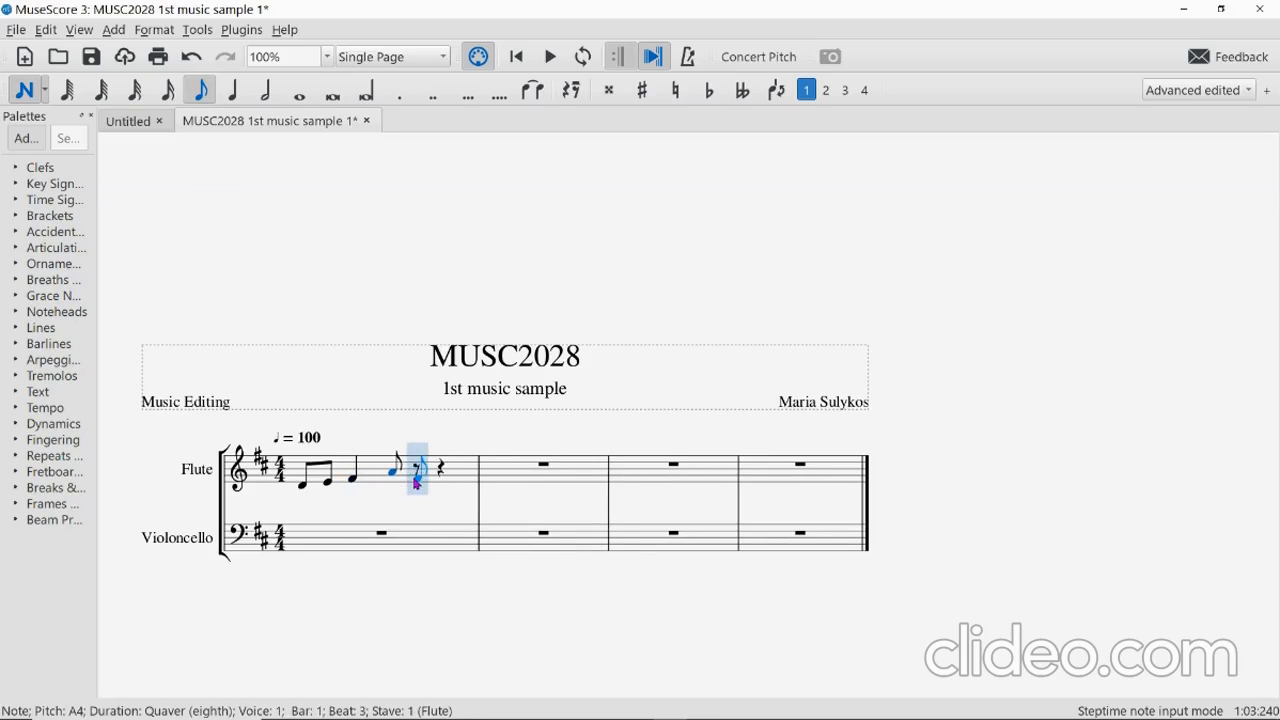
pyautogui.click(417, 484)
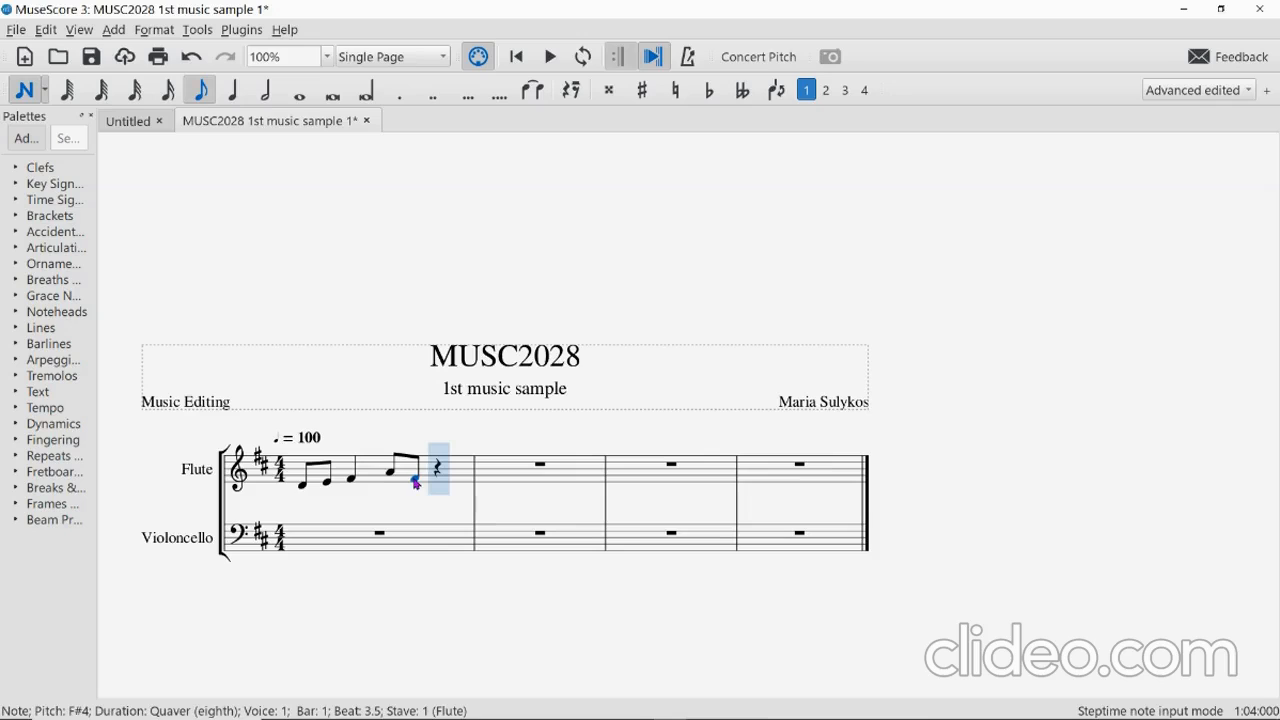
pyautogui.click(233, 92)
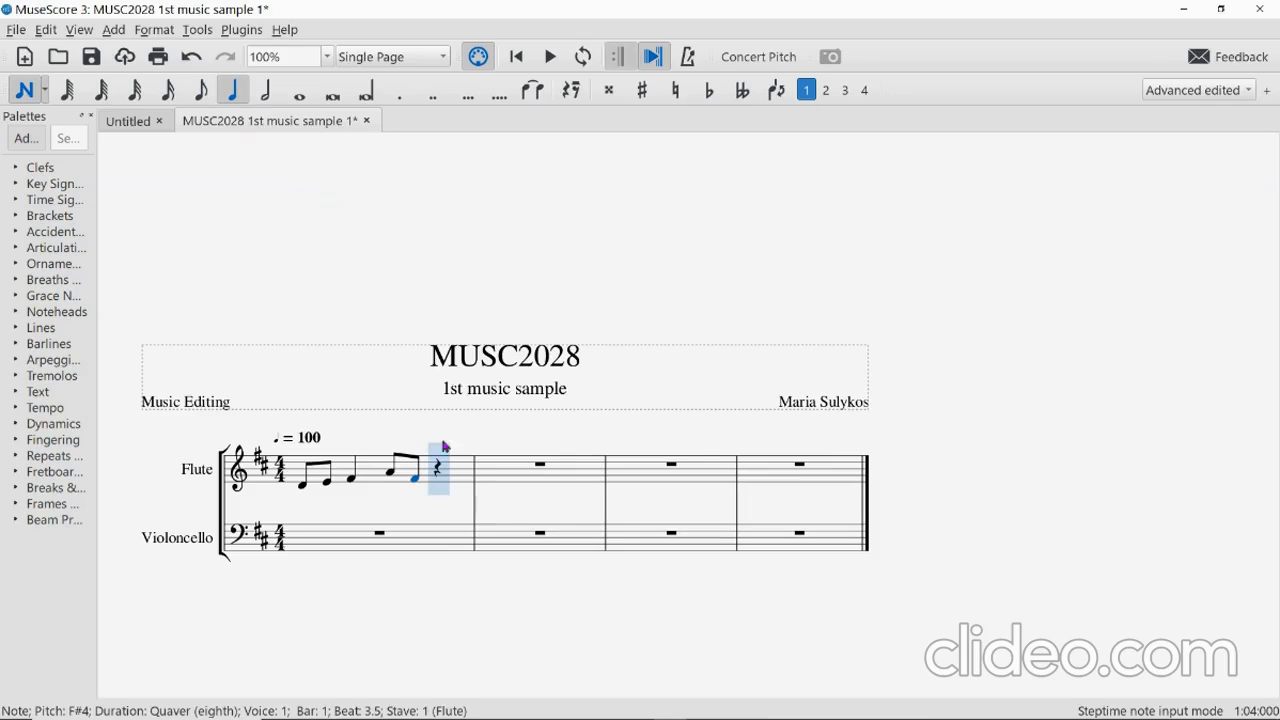
pyautogui.click(465, 487)
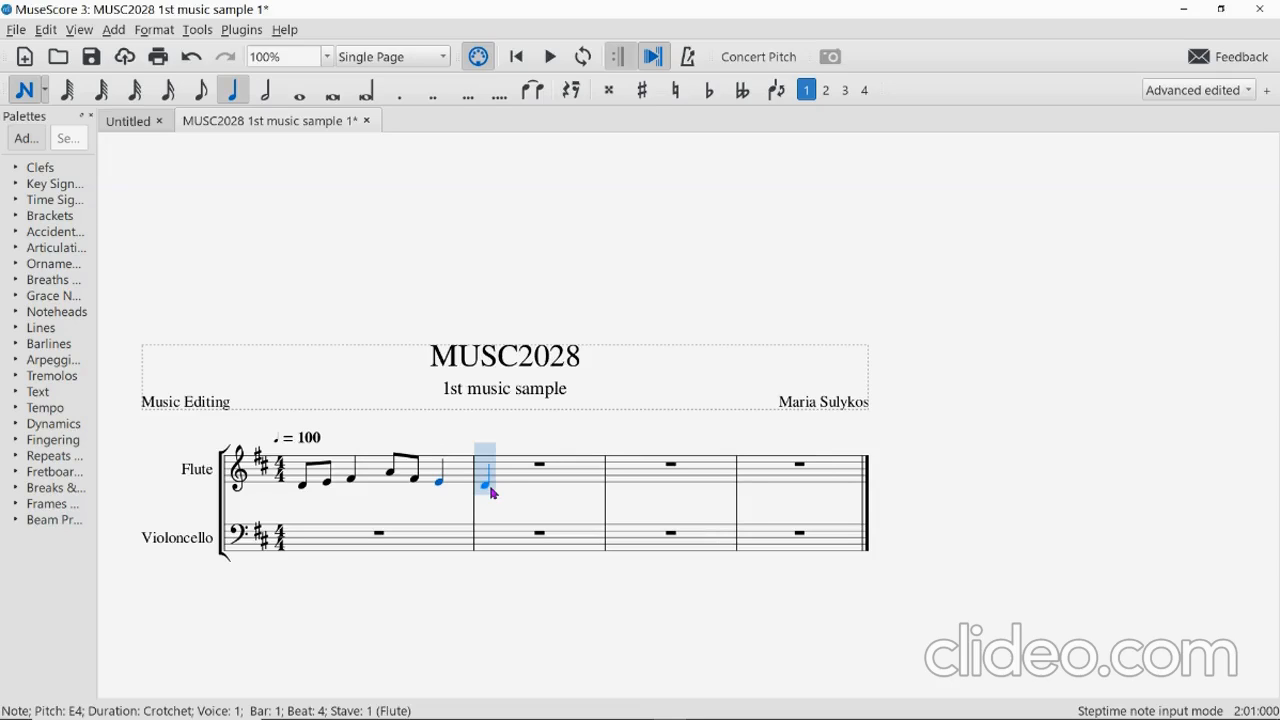
pyautogui.click(78, 30)
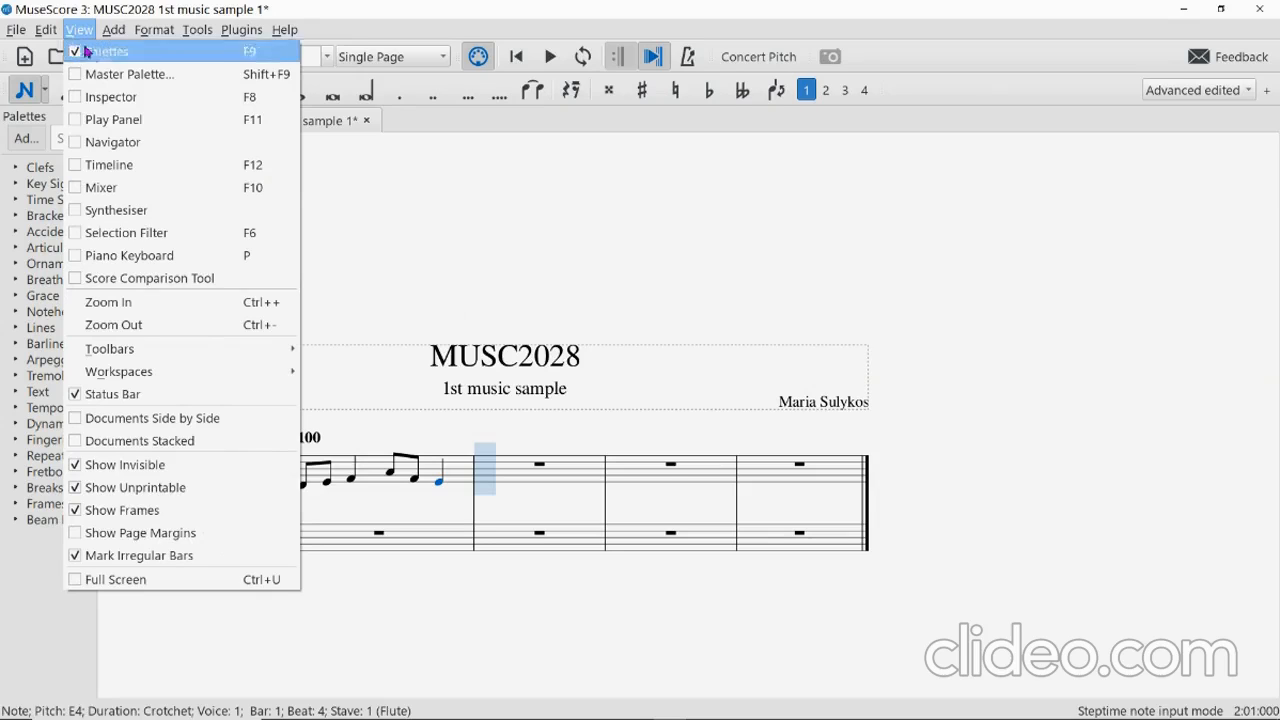
# Show the Piano Keyboard panel and dock it beneath the score.
pyautogui.click(78, 255)
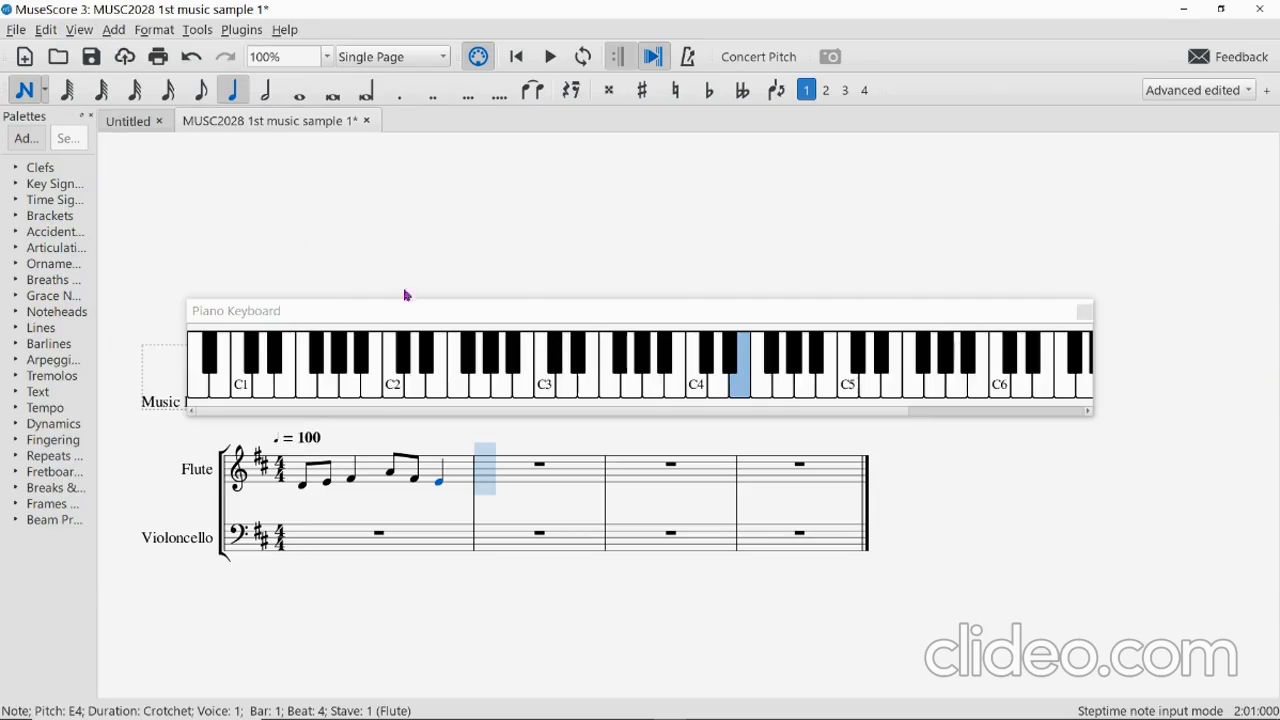
pyautogui.moveTo(746, 314); pyautogui.dragTo(699, 583)
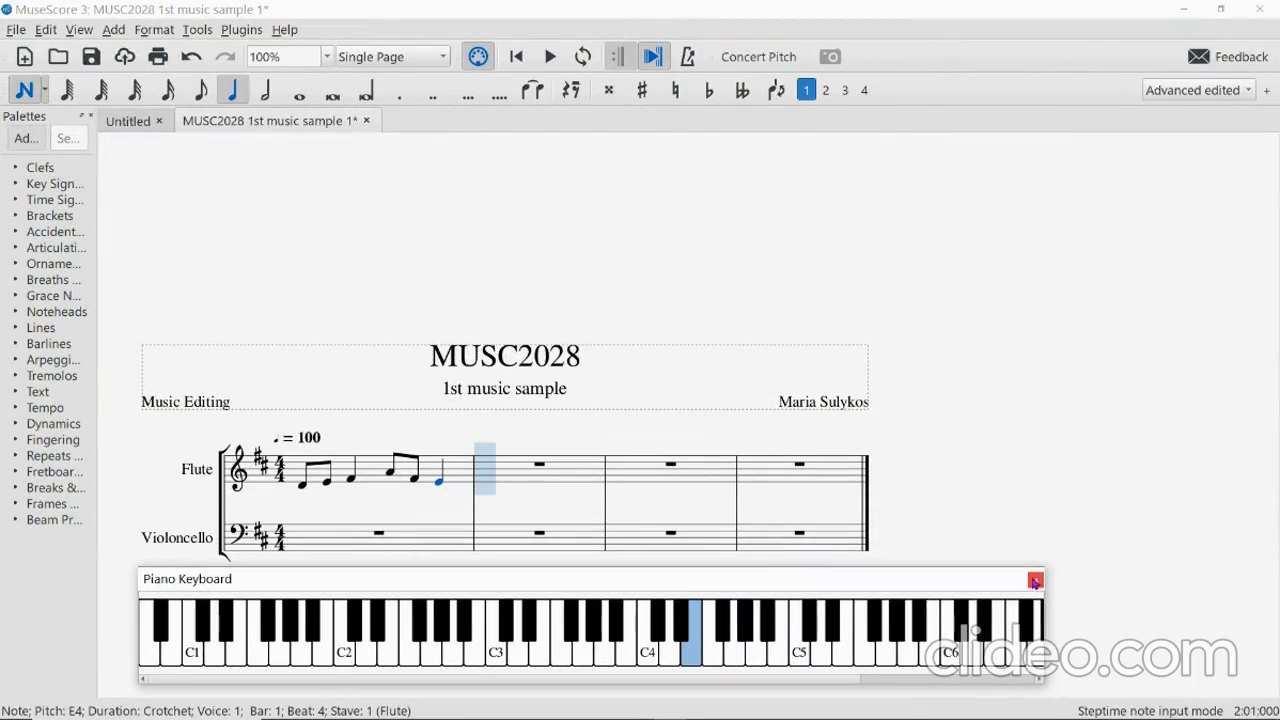
pyautogui.moveTo(714, 683); pyautogui.dragTo(751, 691)
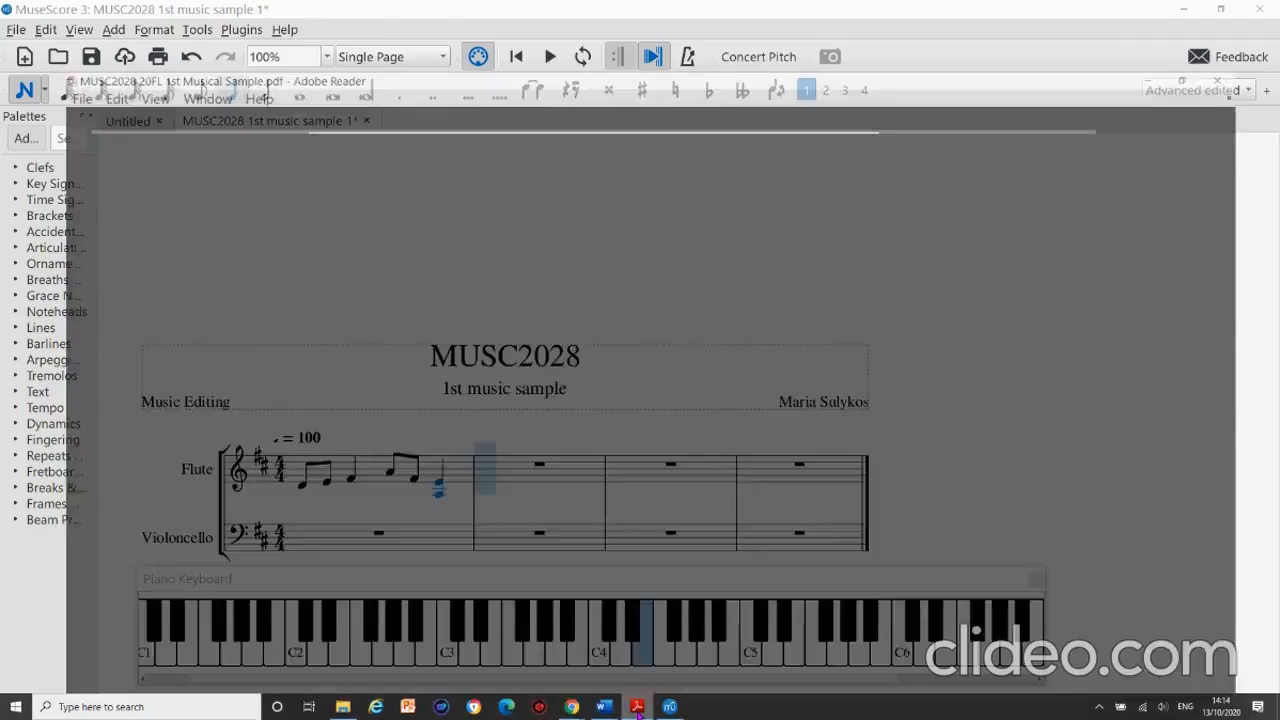
pyautogui.click(638, 708)
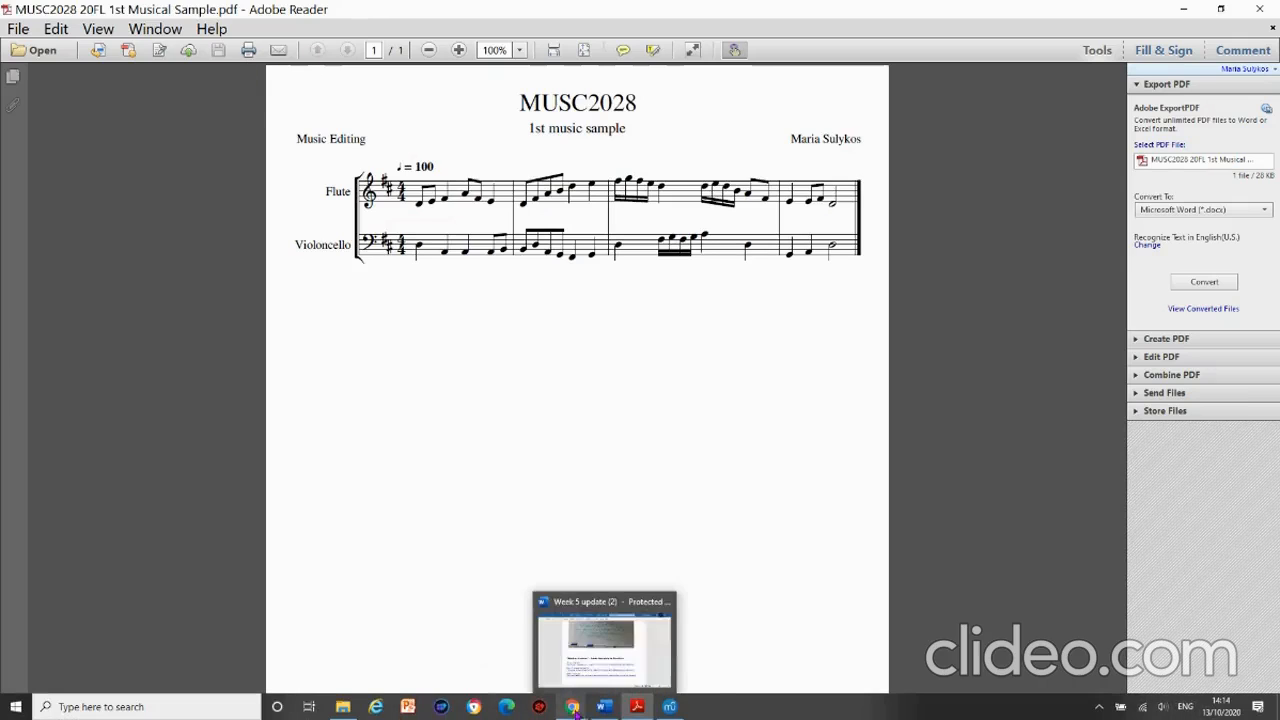
pyautogui.moveTo(572, 708)
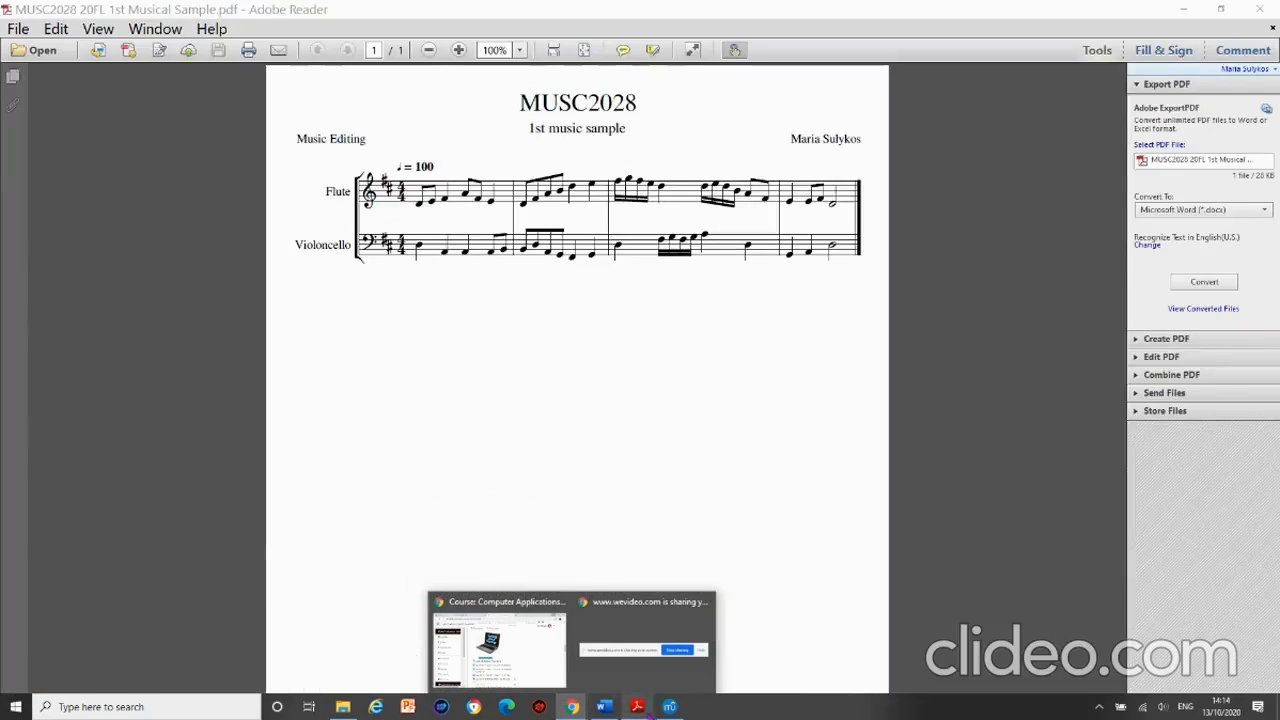
pyautogui.click(670, 706)
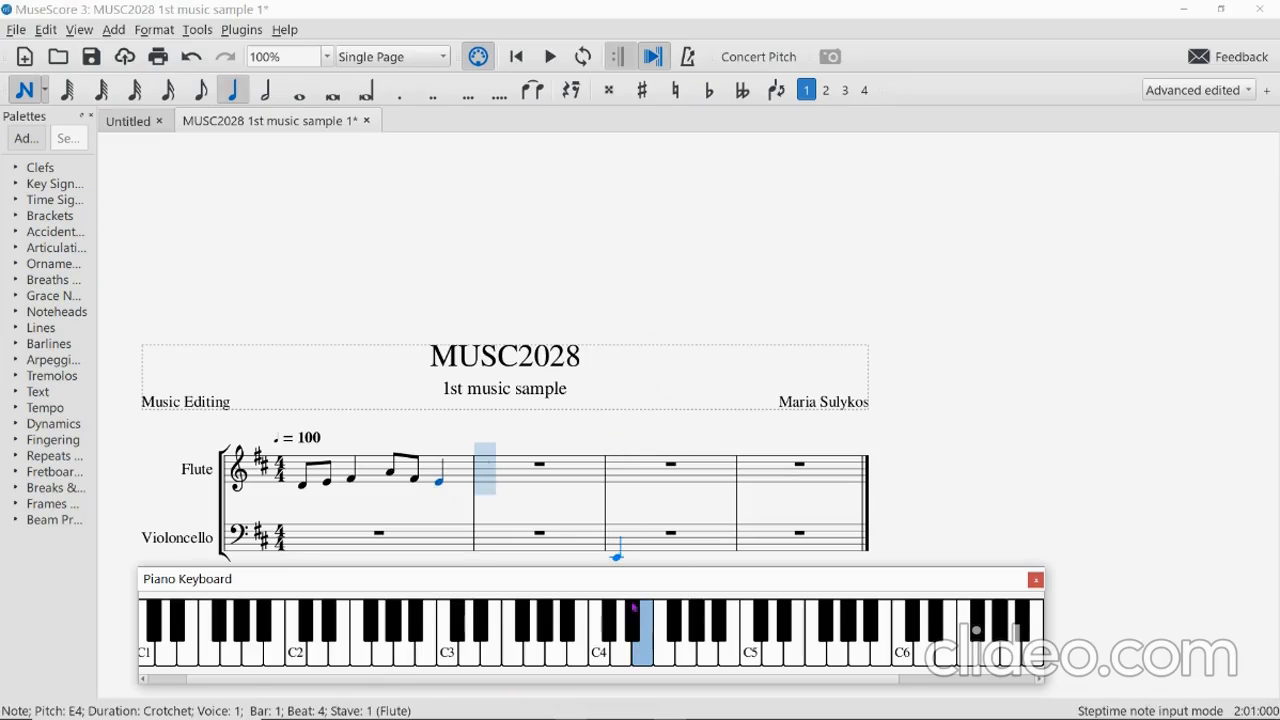
# Enter D4, F#4, A4, B4 quavers and D5, E5 crotchets in flute bar 2.
pyautogui.scroll(-3, 566, 465)
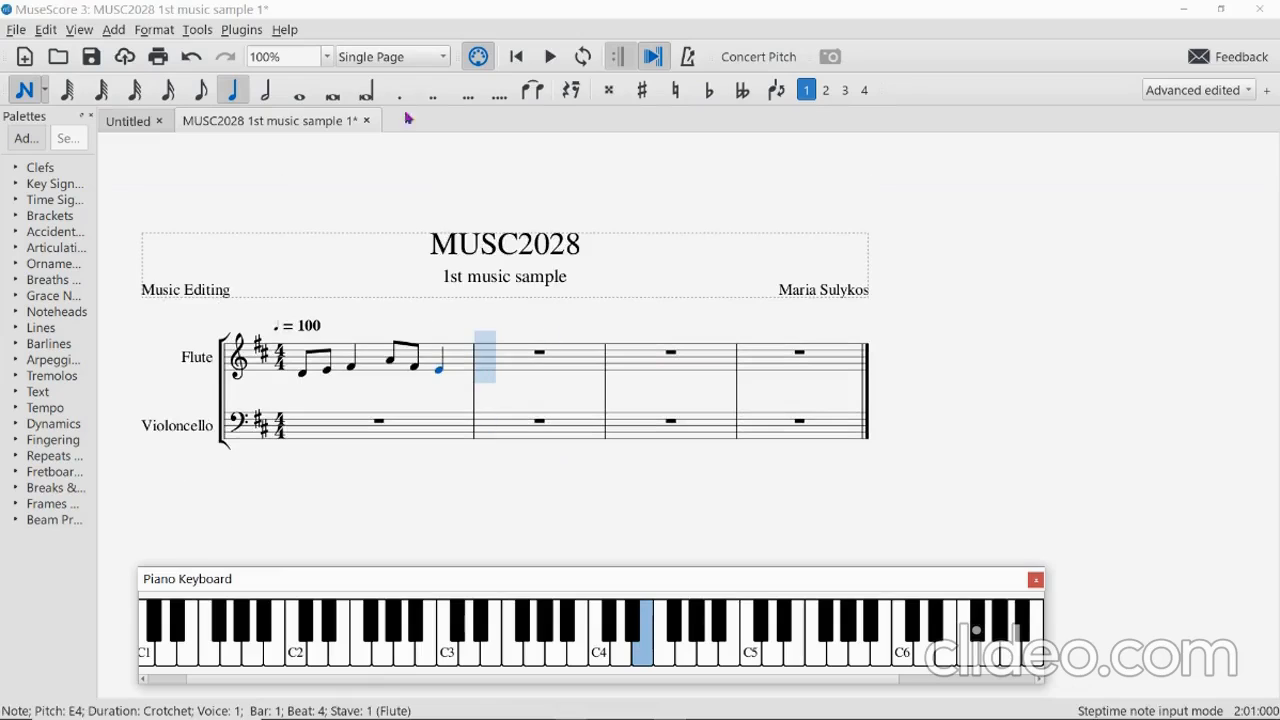
pyautogui.click(200, 91)
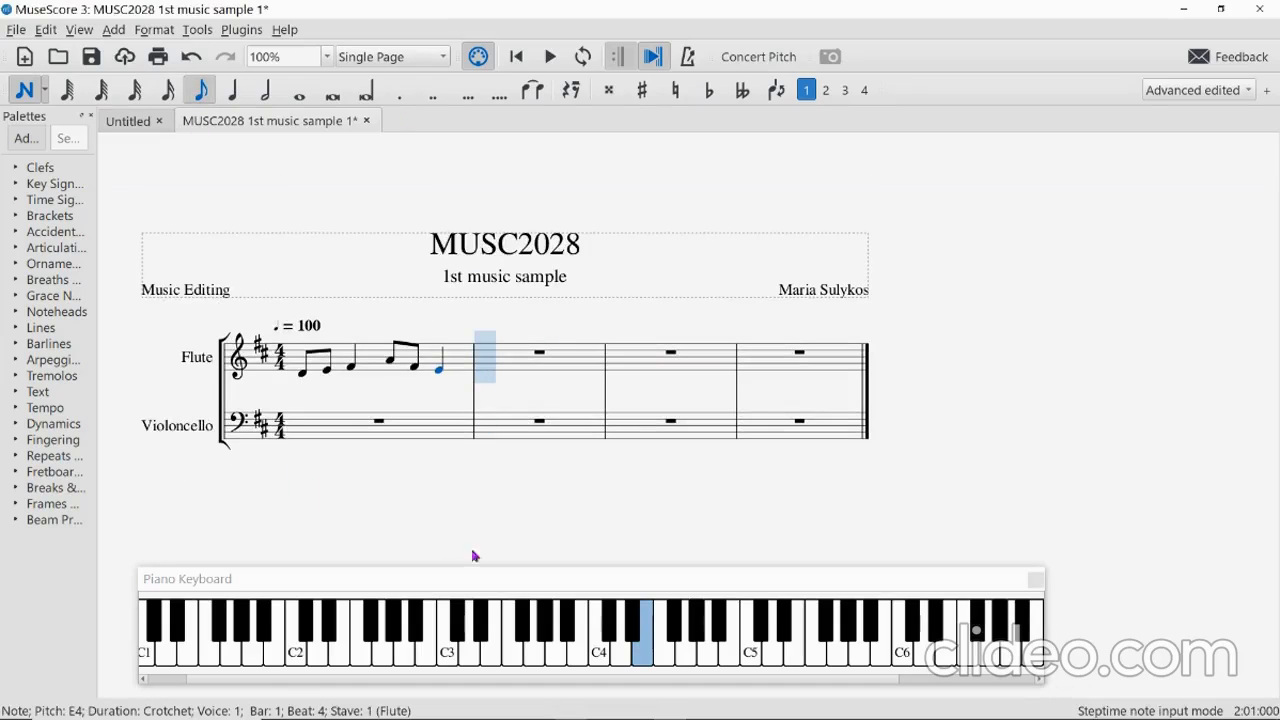
pyautogui.click(626, 655)
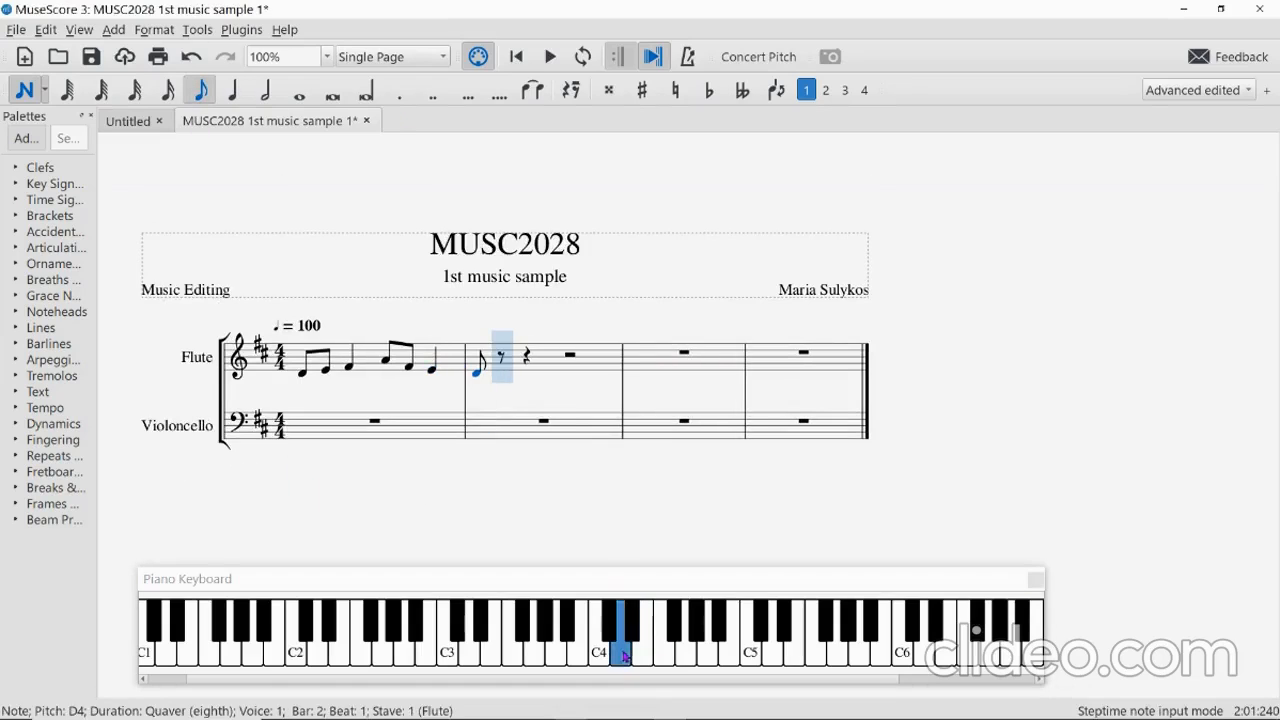
pyautogui.click(674, 631)
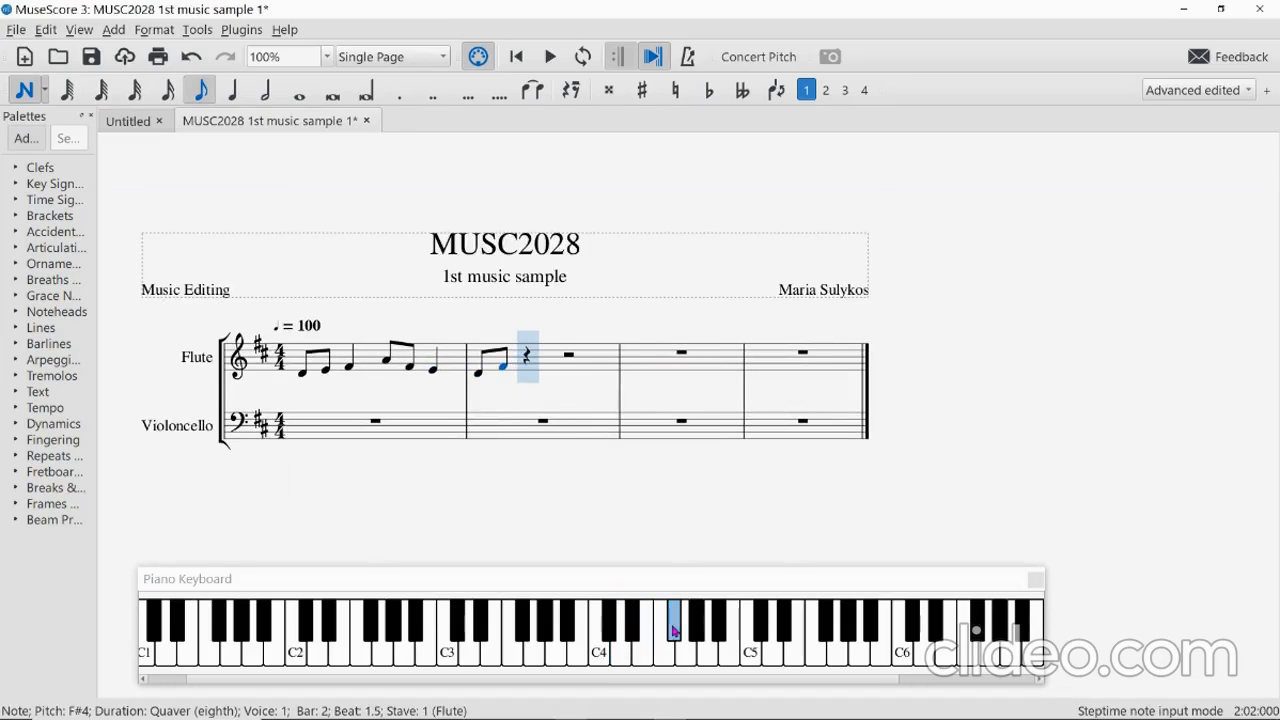
pyautogui.click(714, 660)
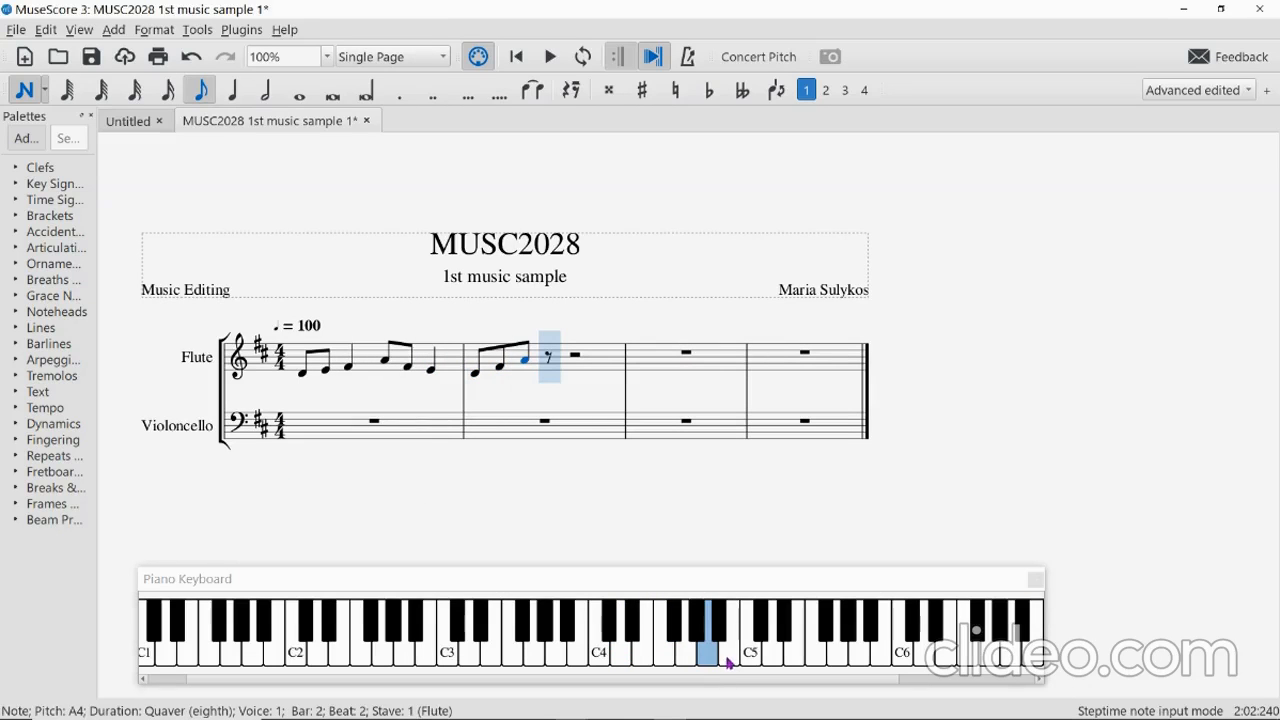
pyautogui.click(729, 665)
pyautogui.click(240, 92)
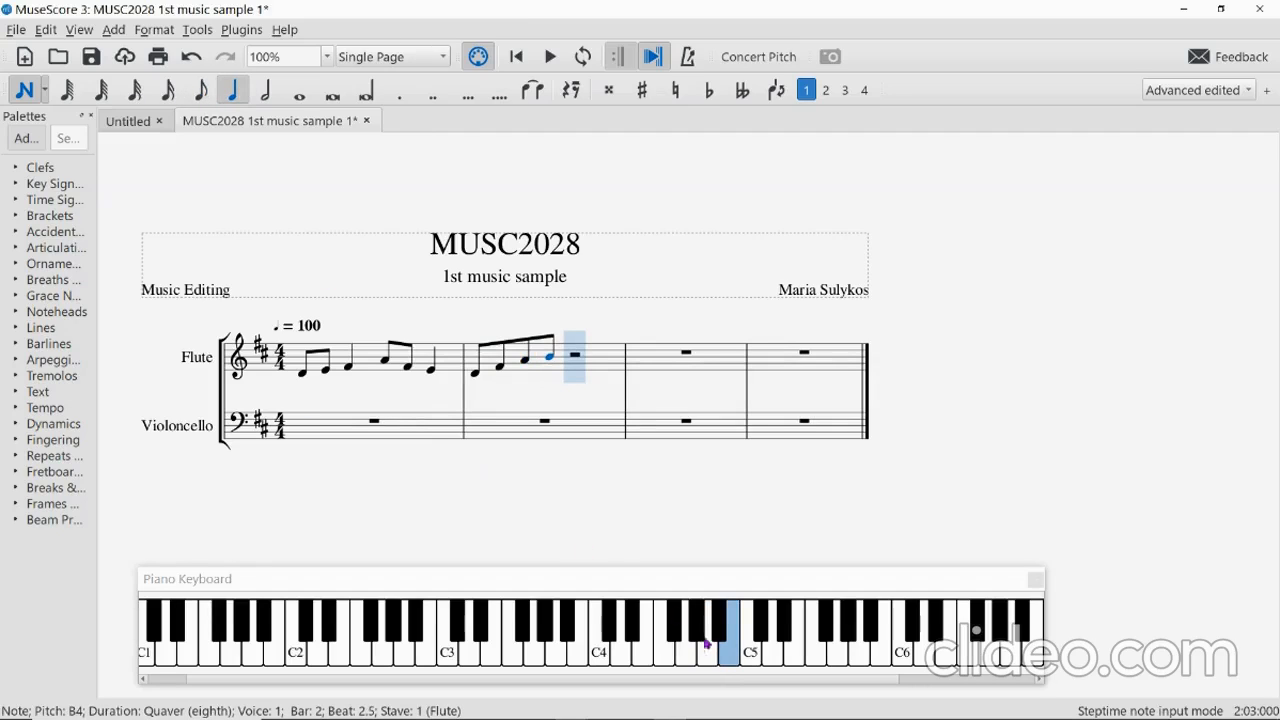
pyautogui.click(773, 656)
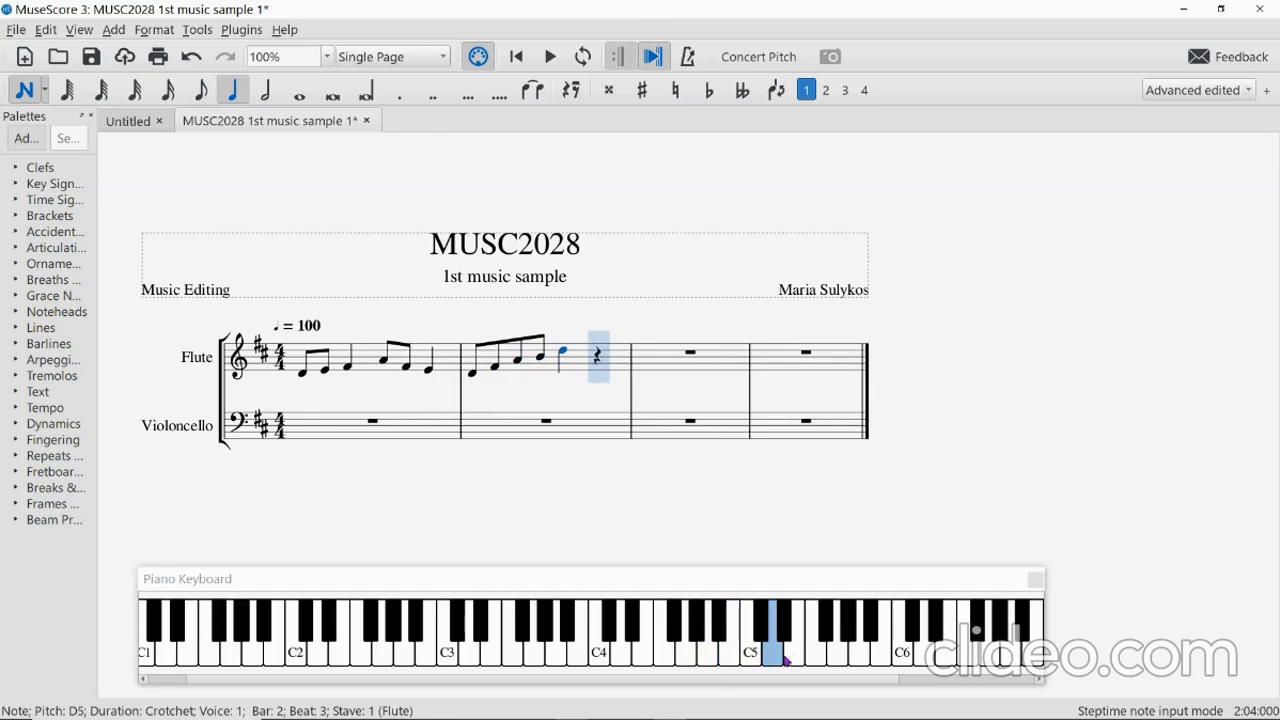
pyautogui.click(797, 655)
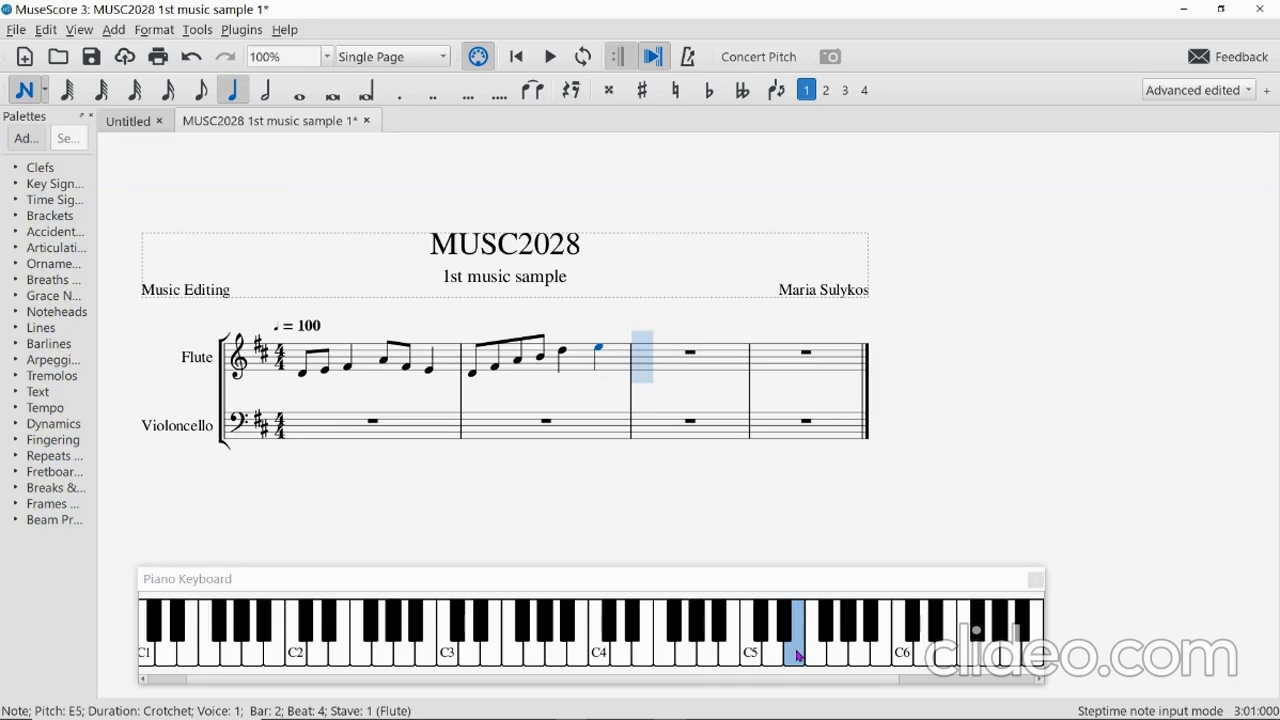
pyautogui.click(200, 92)
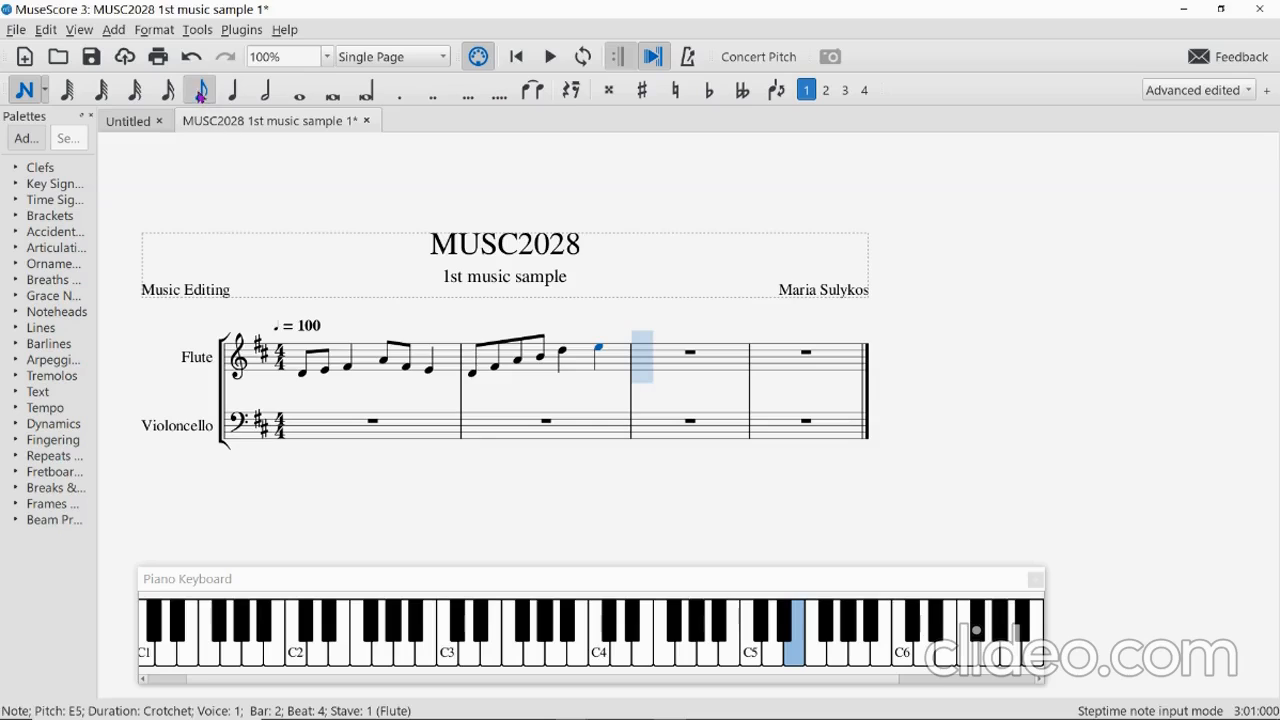
pyautogui.click(267, 97)
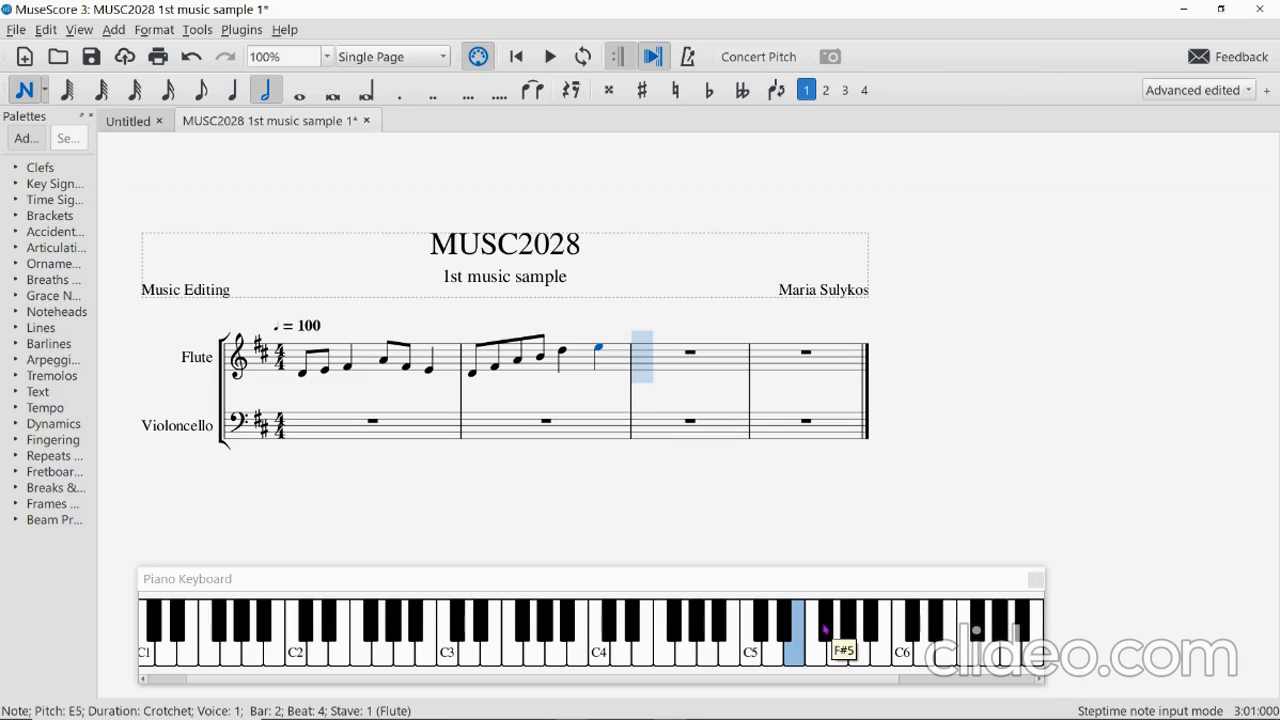
pyautogui.press('5')
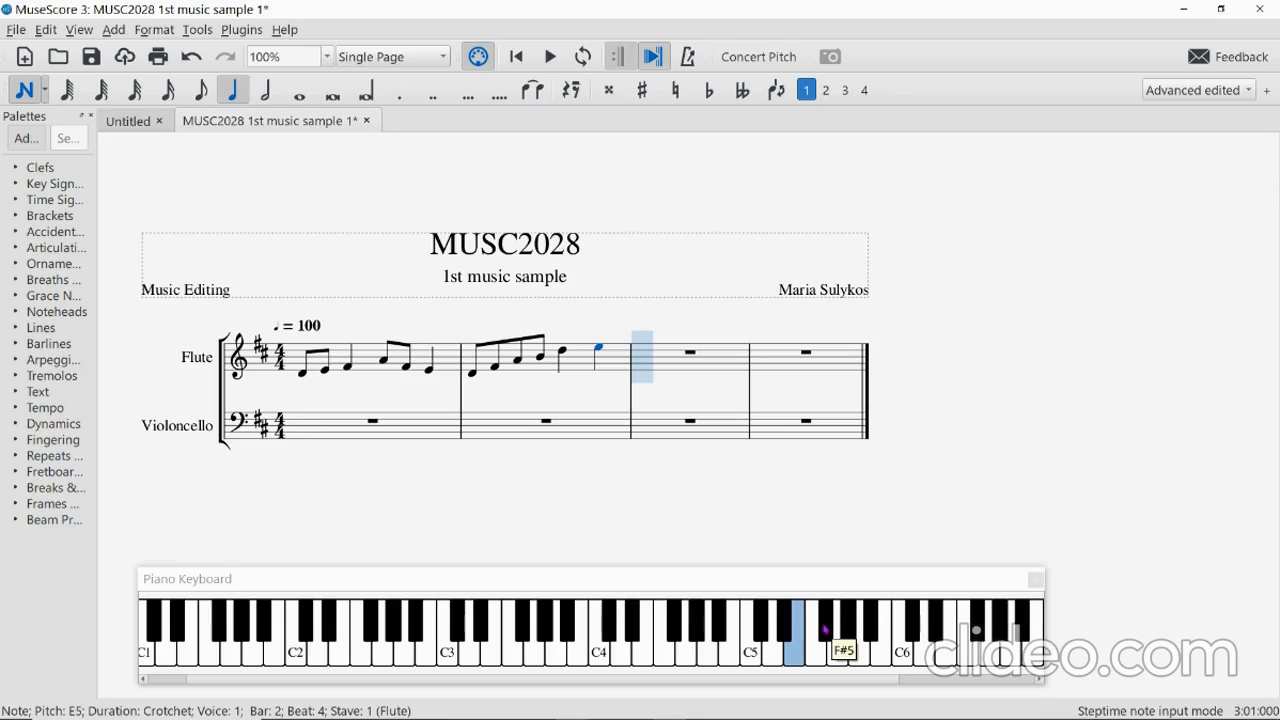
pyautogui.press('4')
pyautogui.press('3')
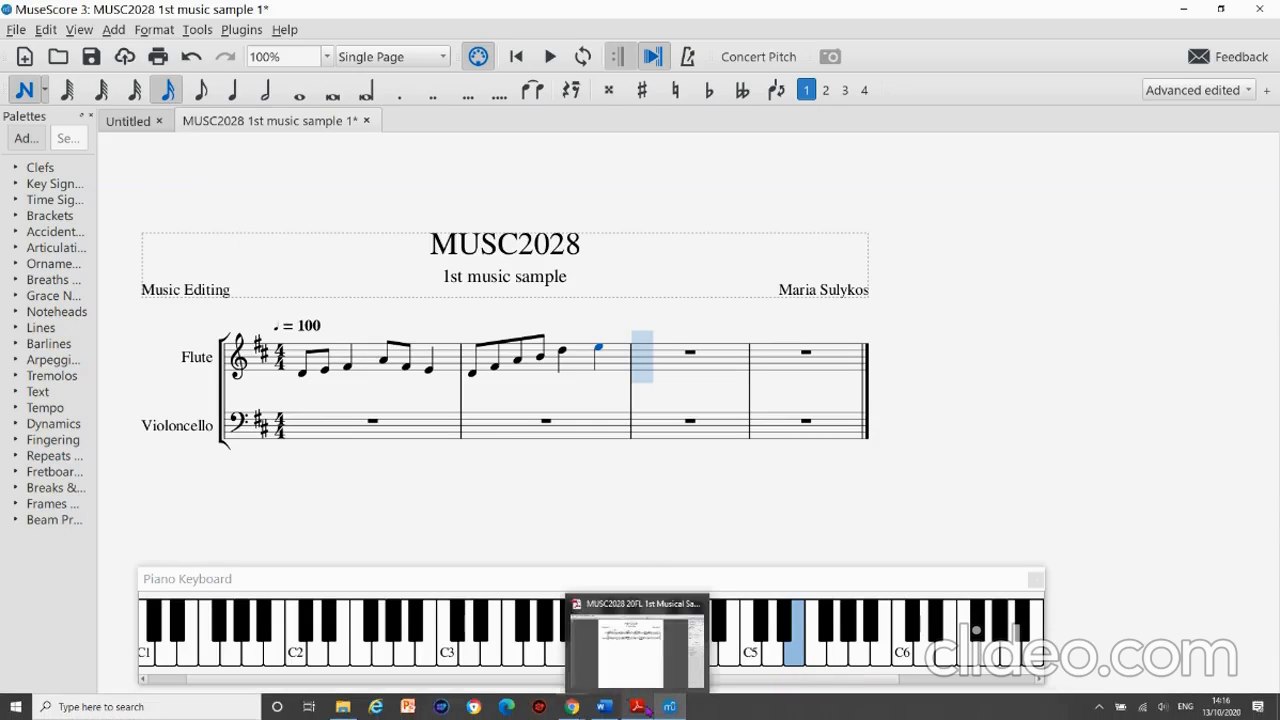
# Check the reference score PDF from the taskbar and return to MuseScore.
pyautogui.click(636, 706)
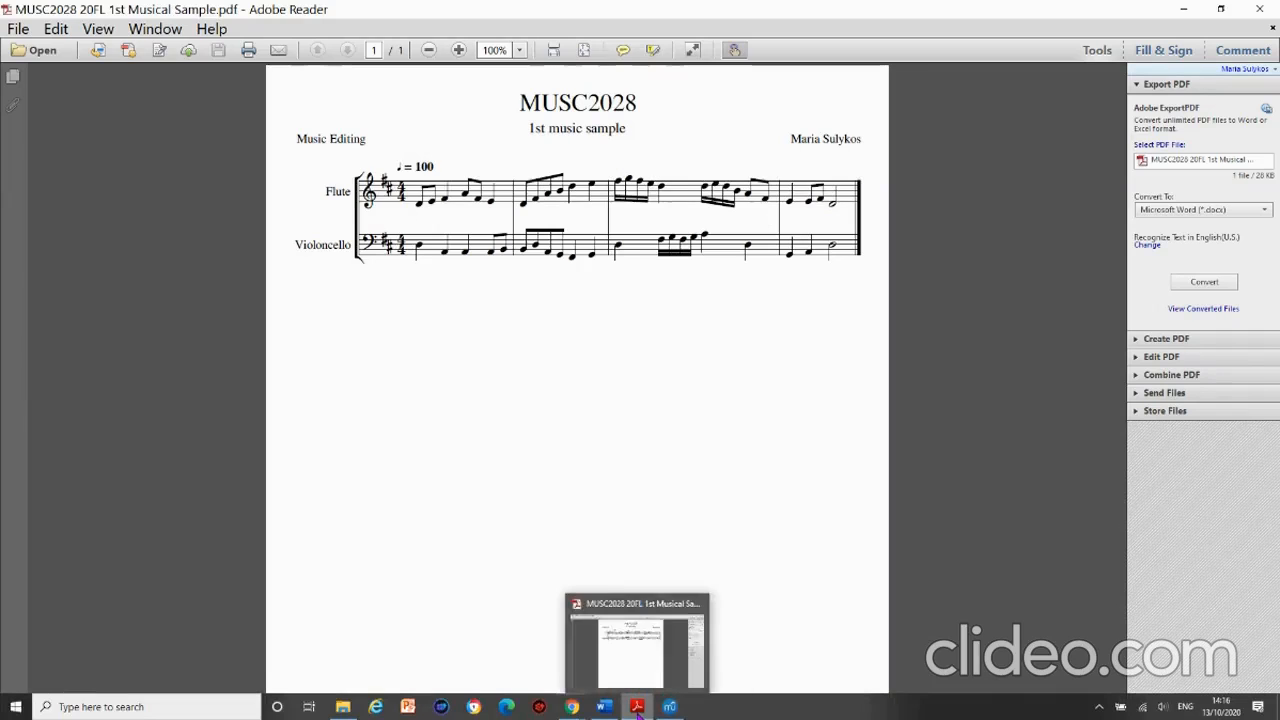
pyautogui.click(637, 708)
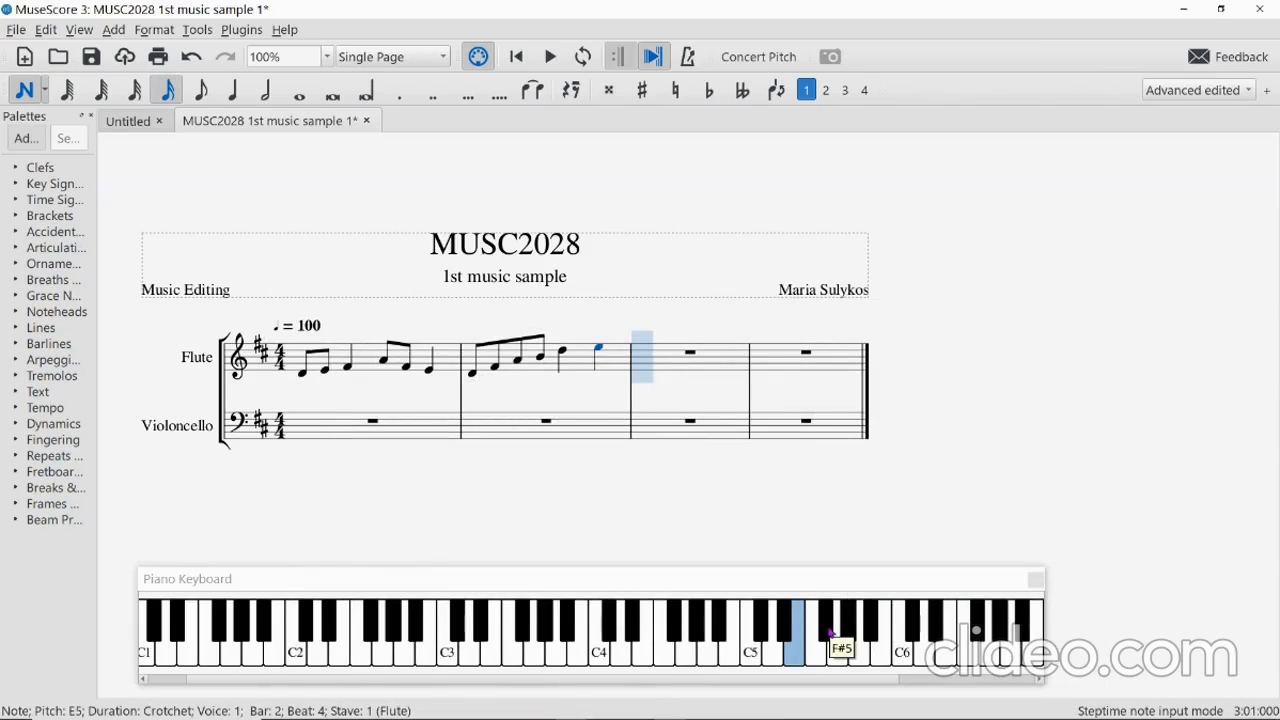
# Start flute bar 3 with F#5, G5, F#5, E5 semiquavers and a D5 crotchet.
pyautogui.click(830, 632)
pyautogui.press('g')
pyautogui.click(827, 630)
pyautogui.click(796, 650)
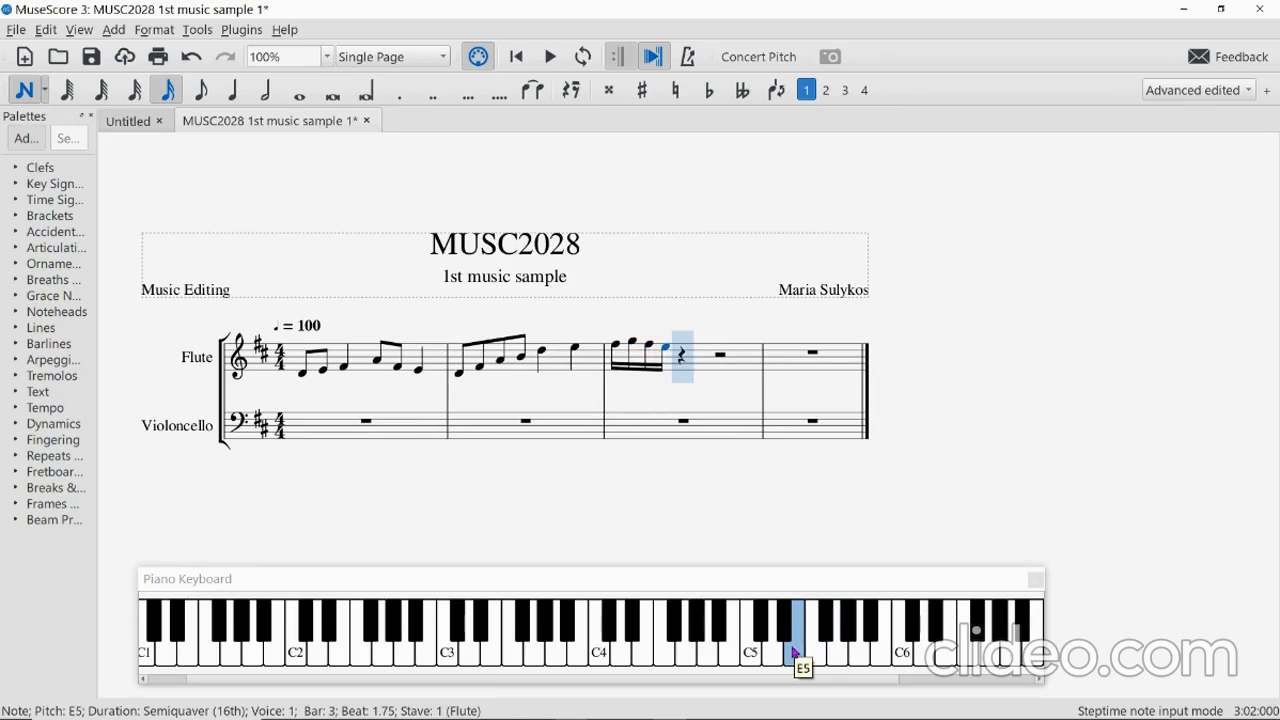
pyautogui.press('5')
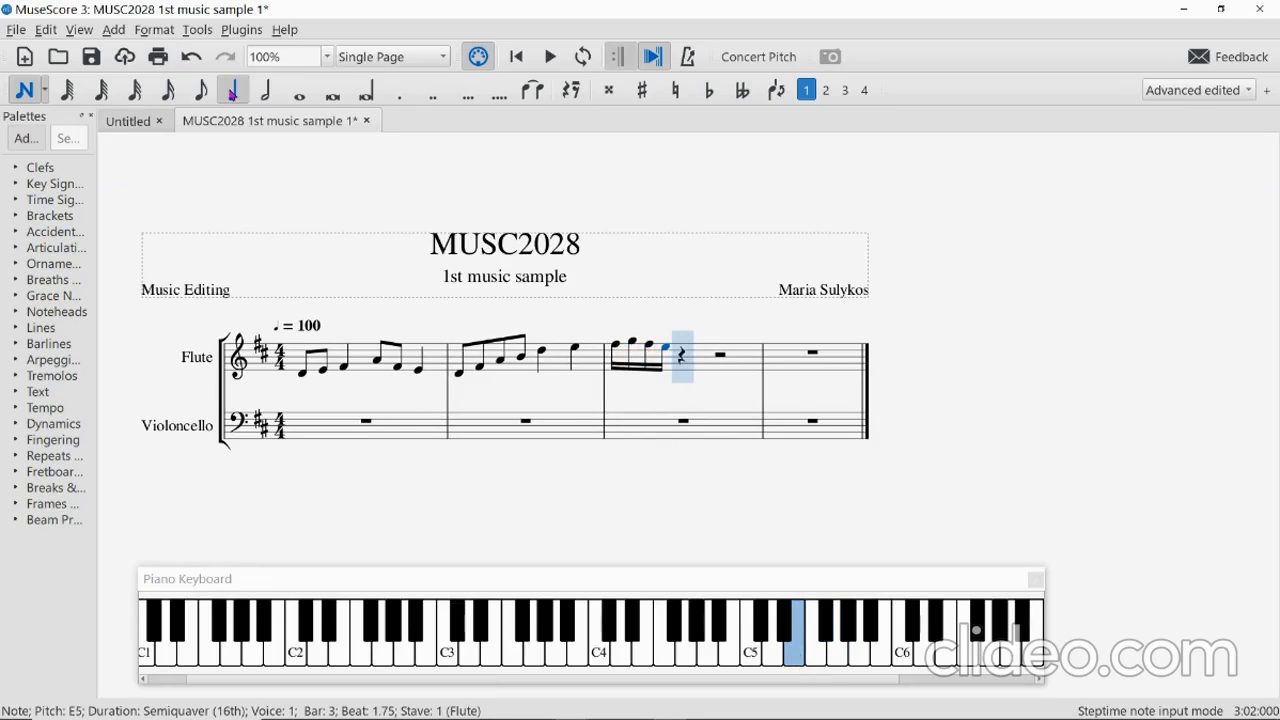
pyautogui.click(773, 655)
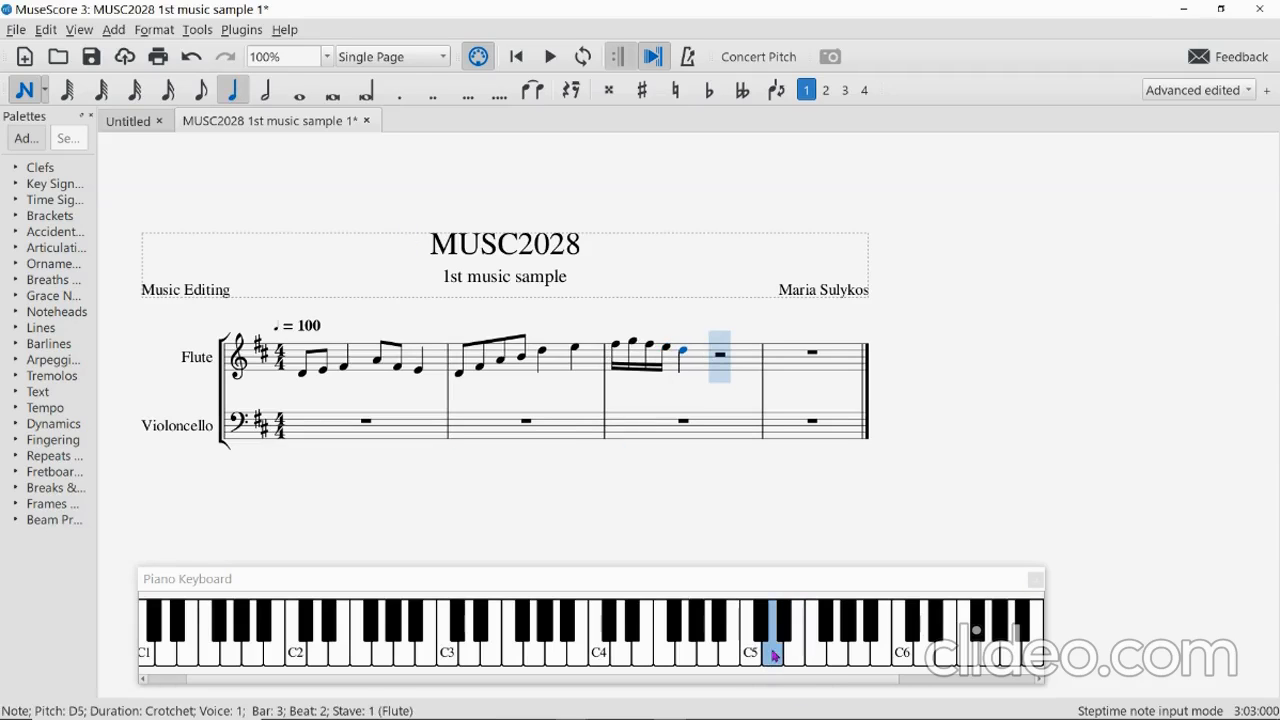
# Add D5, E5, D5, B4 semiquavers and A4, F#4 quavers to finish bar 3.
pyautogui.press('3')
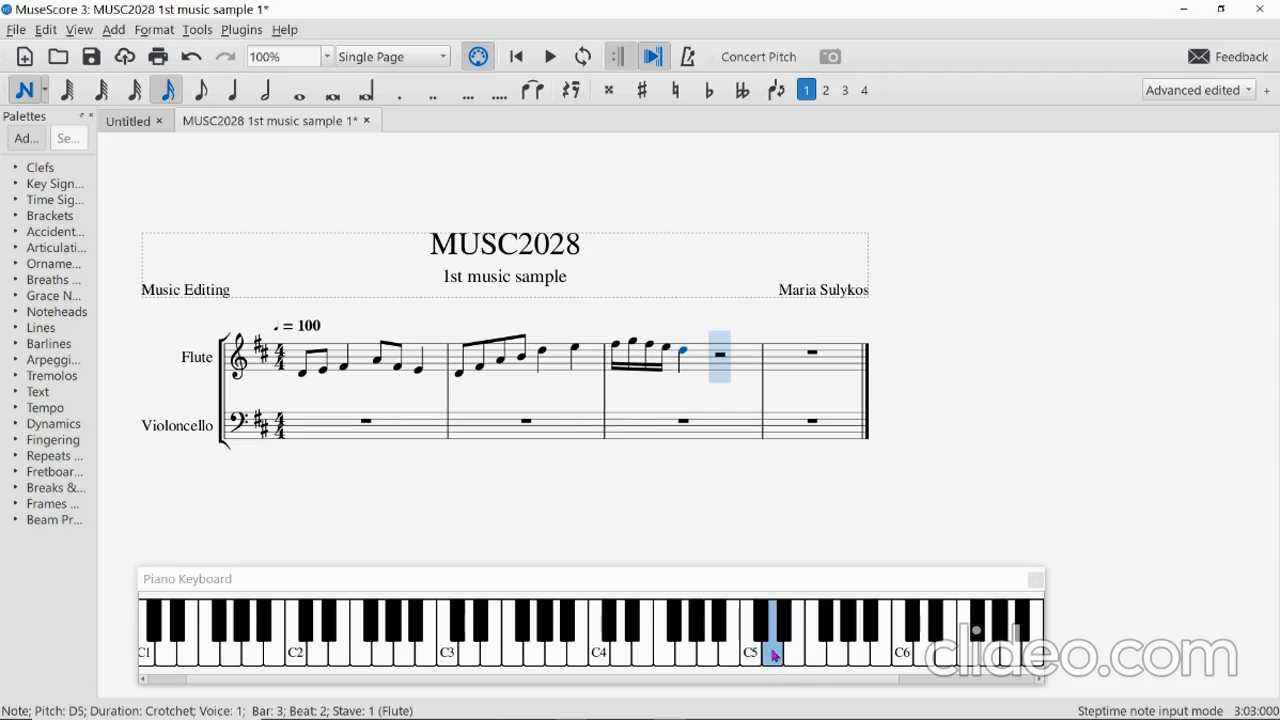
pyautogui.click(773, 655)
pyautogui.click(783, 658)
pyautogui.click(774, 656)
pyautogui.click(731, 655)
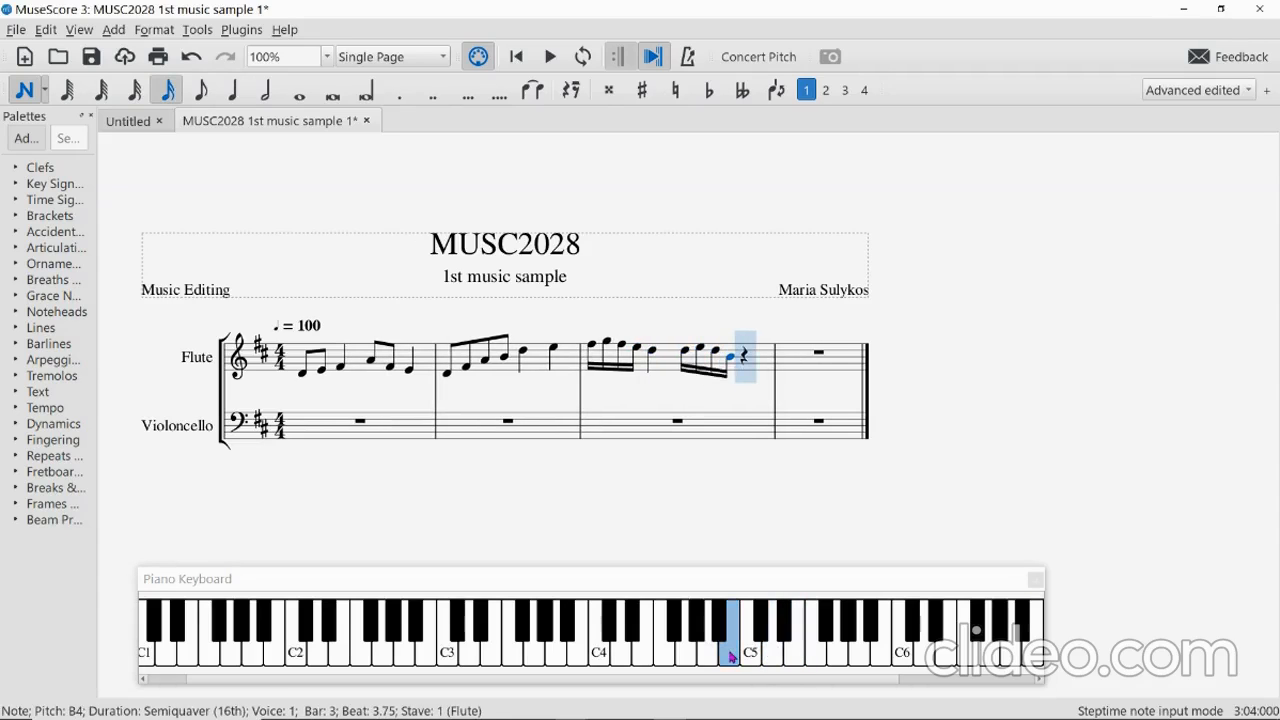
pyautogui.press('4')
pyautogui.click(708, 645)
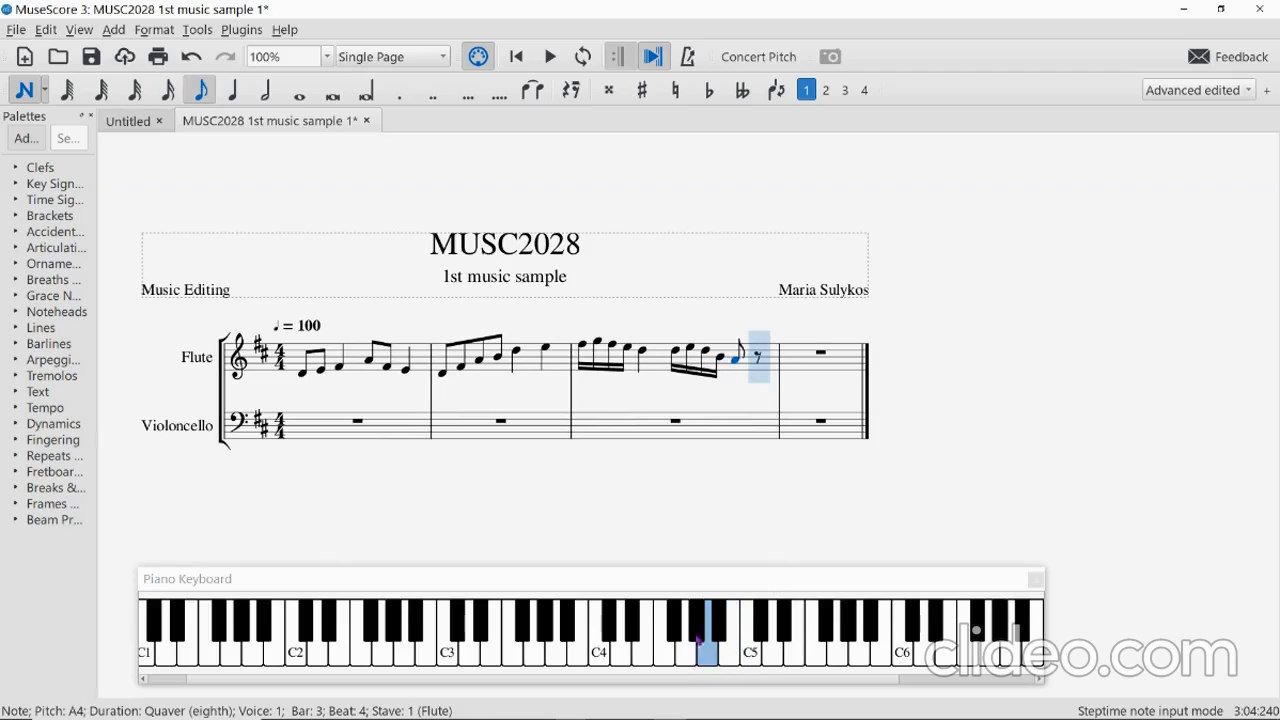
pyautogui.click(674, 626)
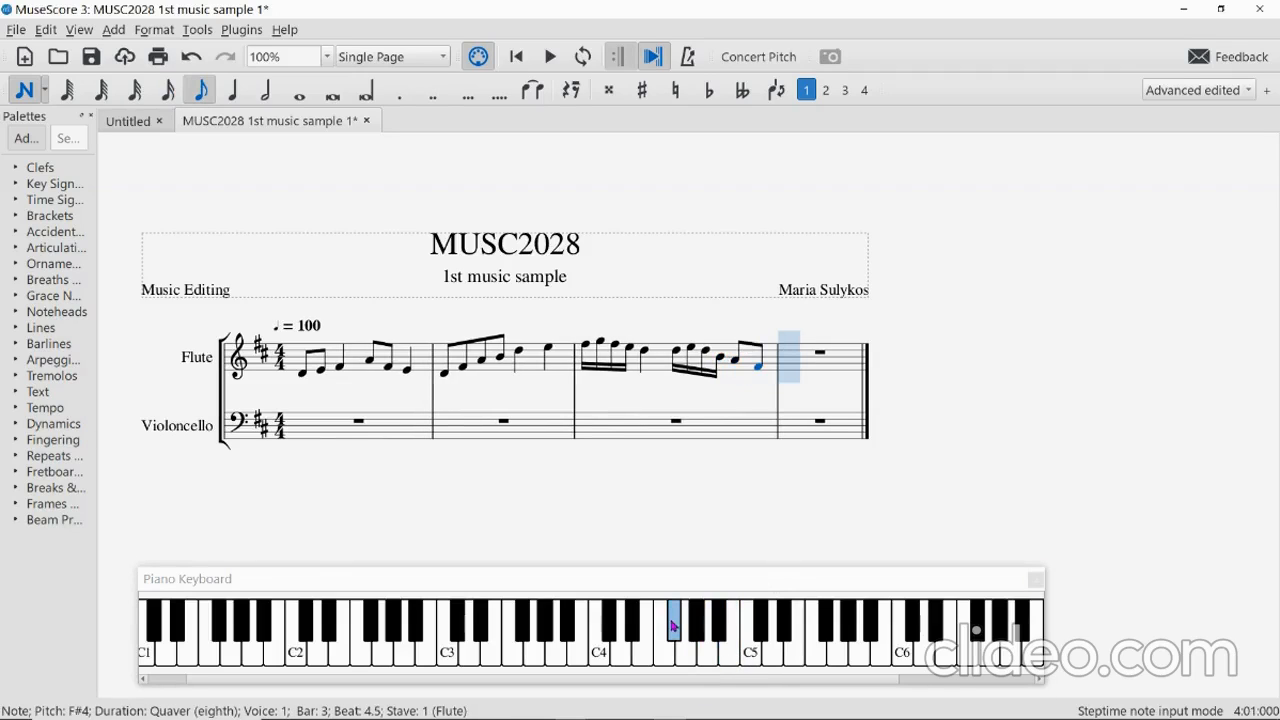
pyautogui.press('5')
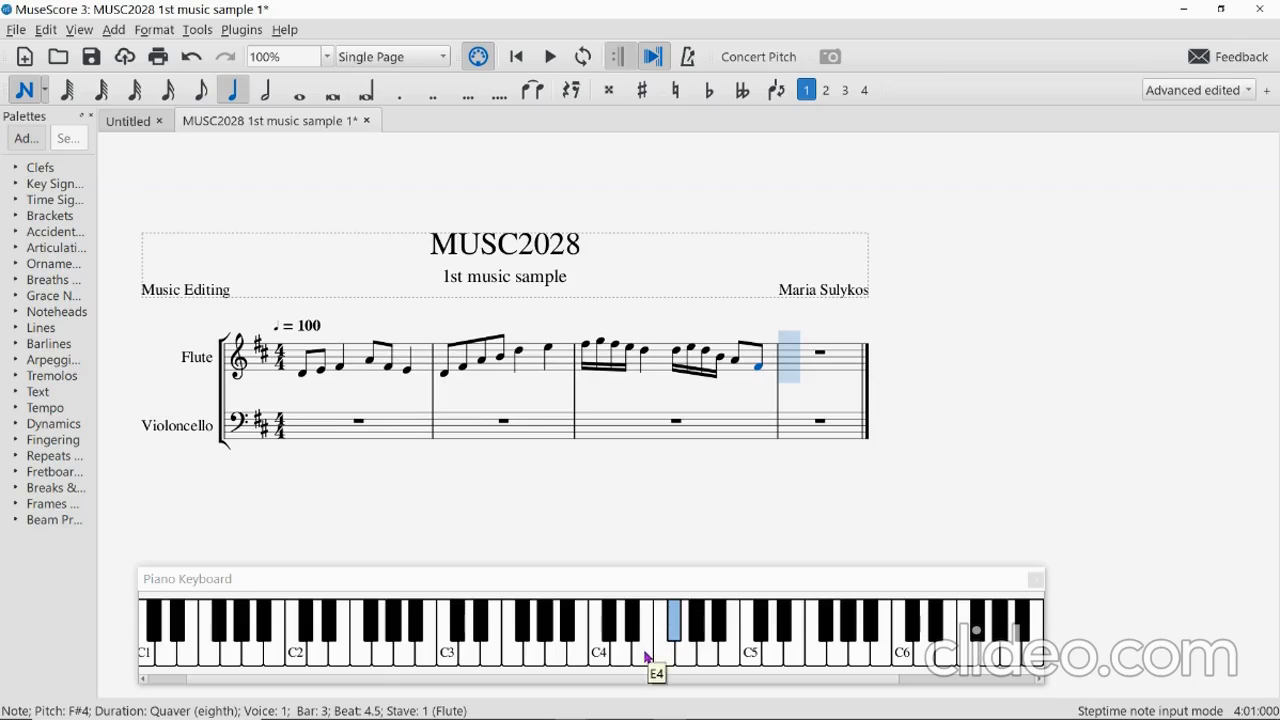
# Enter an E4 crotchet, E4 and F#4 quavers and a D4 minim, then exit note input.
pyautogui.click(646, 657)
pyautogui.press('4')
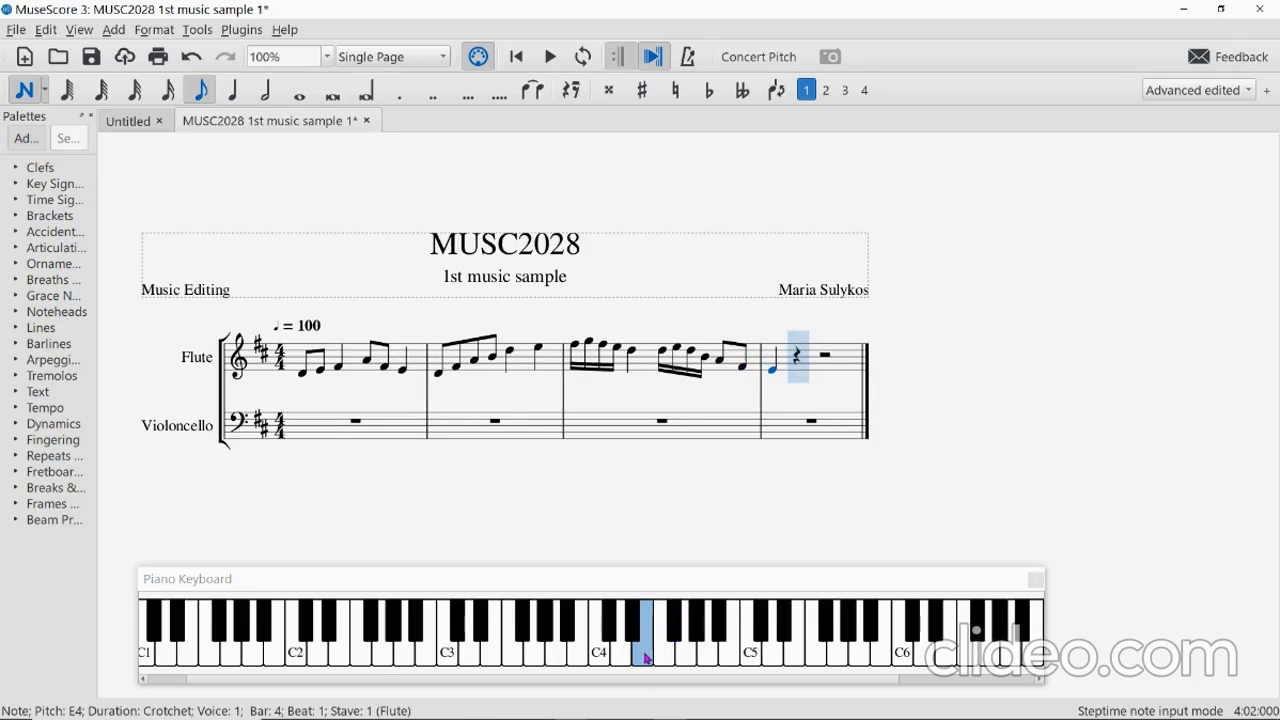
pyautogui.click(646, 657)
pyautogui.click(676, 633)
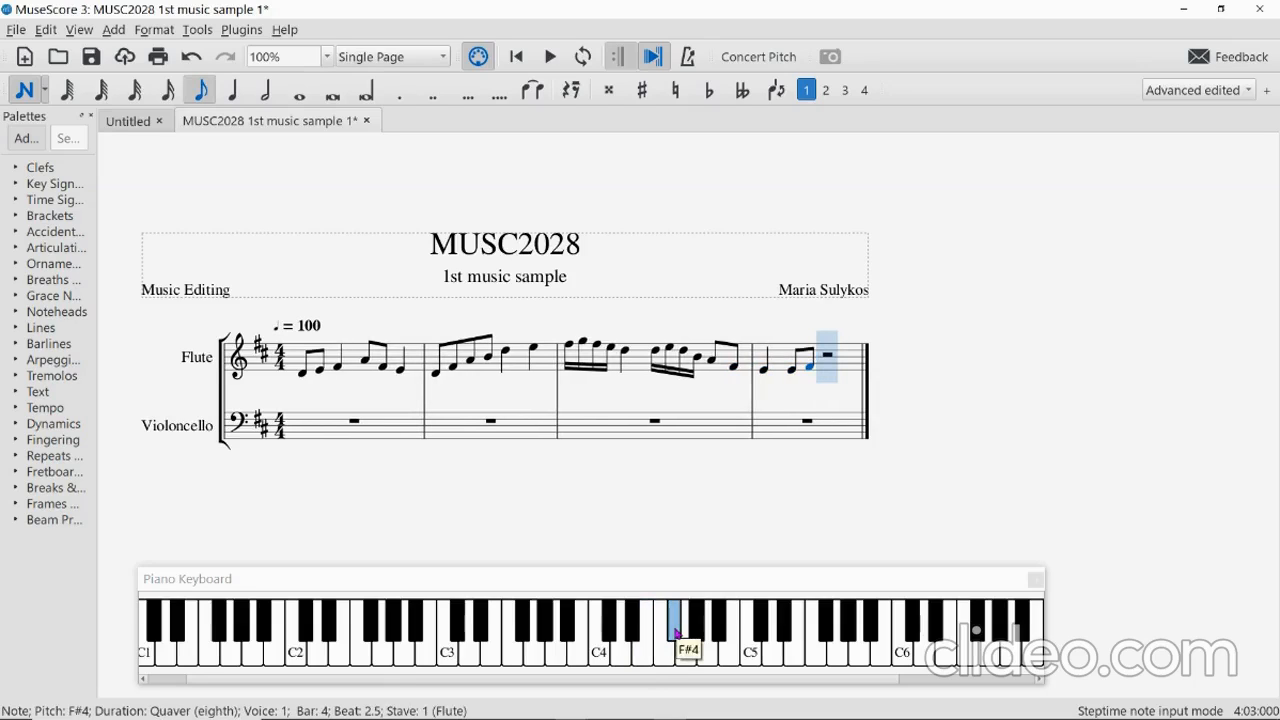
pyautogui.press('6')
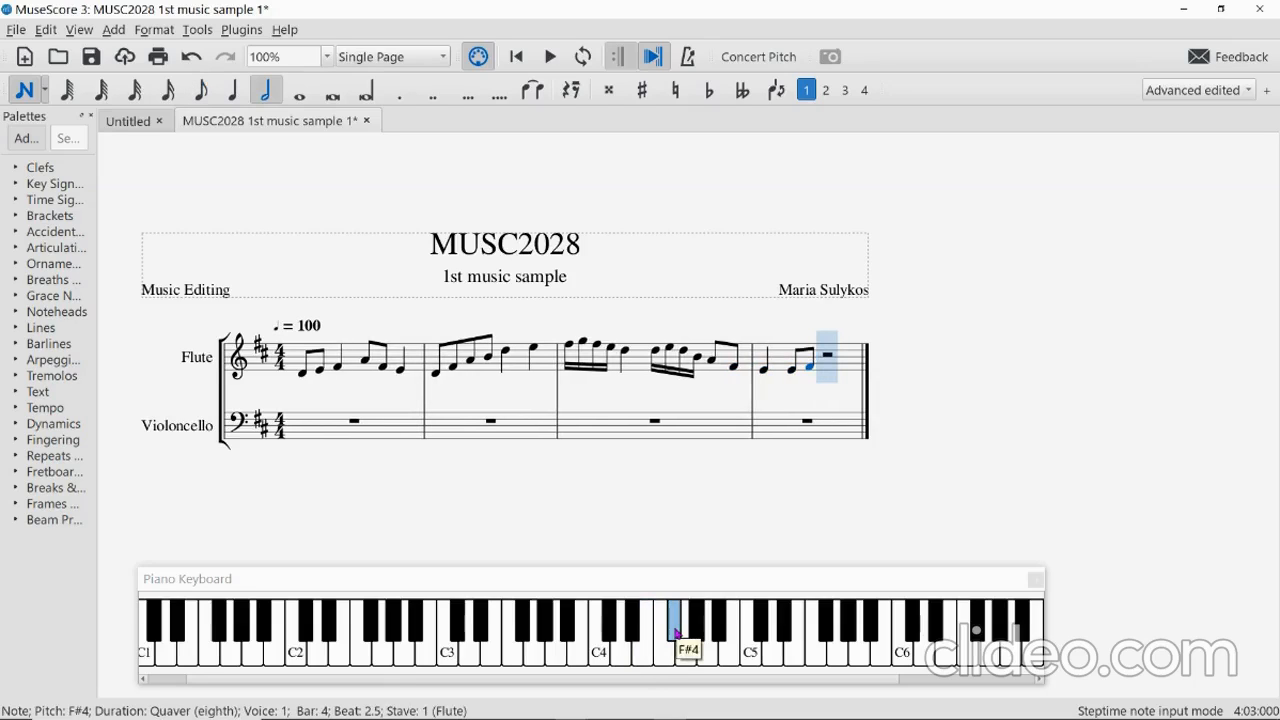
pyautogui.click(624, 652)
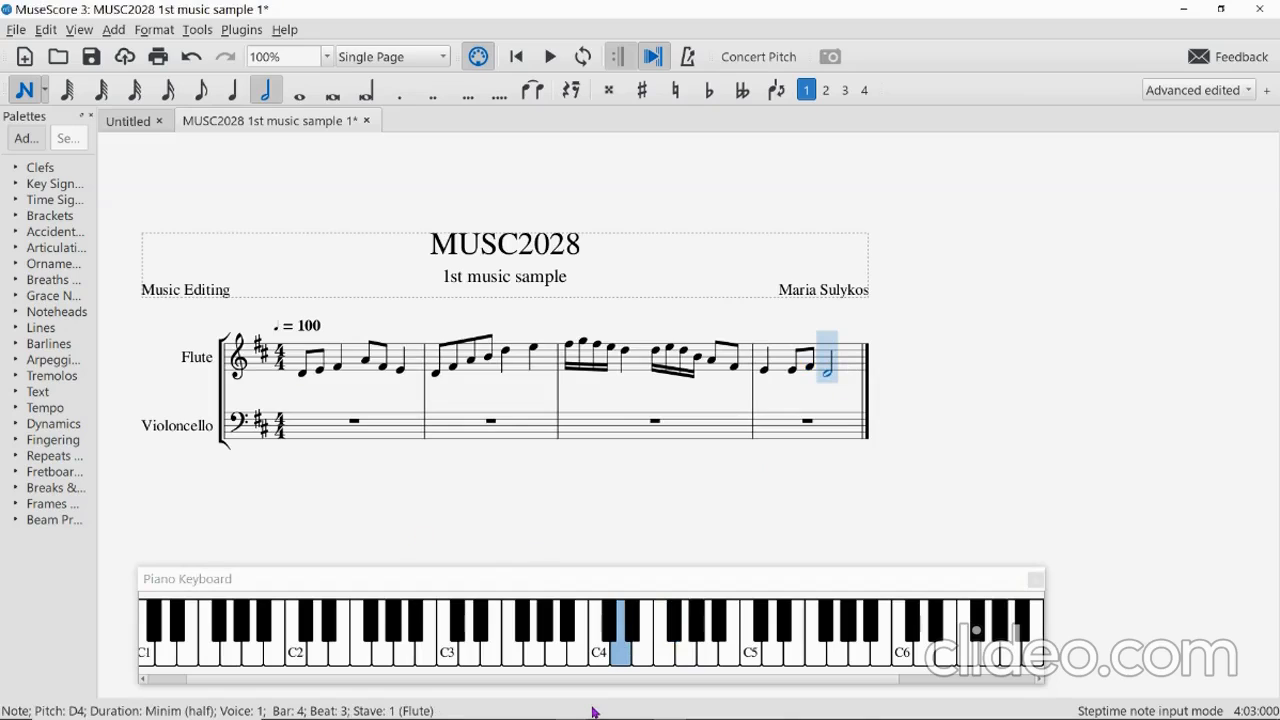
pyautogui.press('Escape')
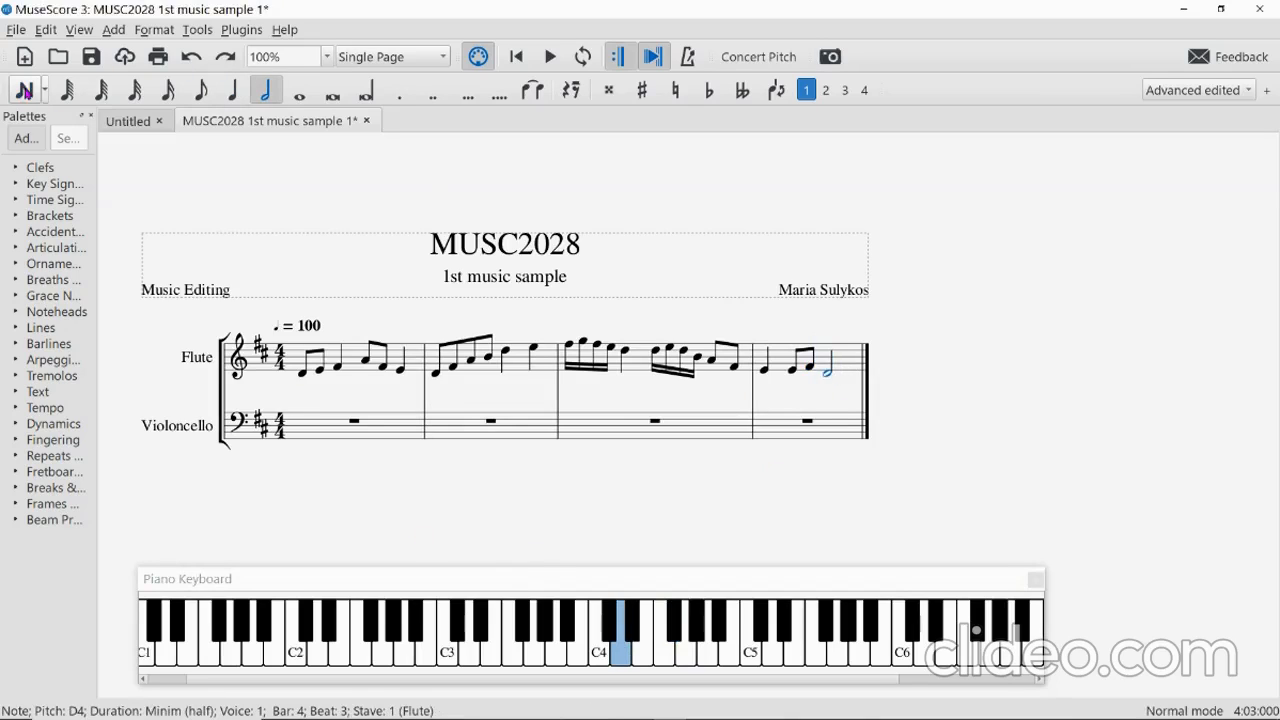
# Select violoncello bar 1 and start note input there.
pyautogui.click(839, 395)
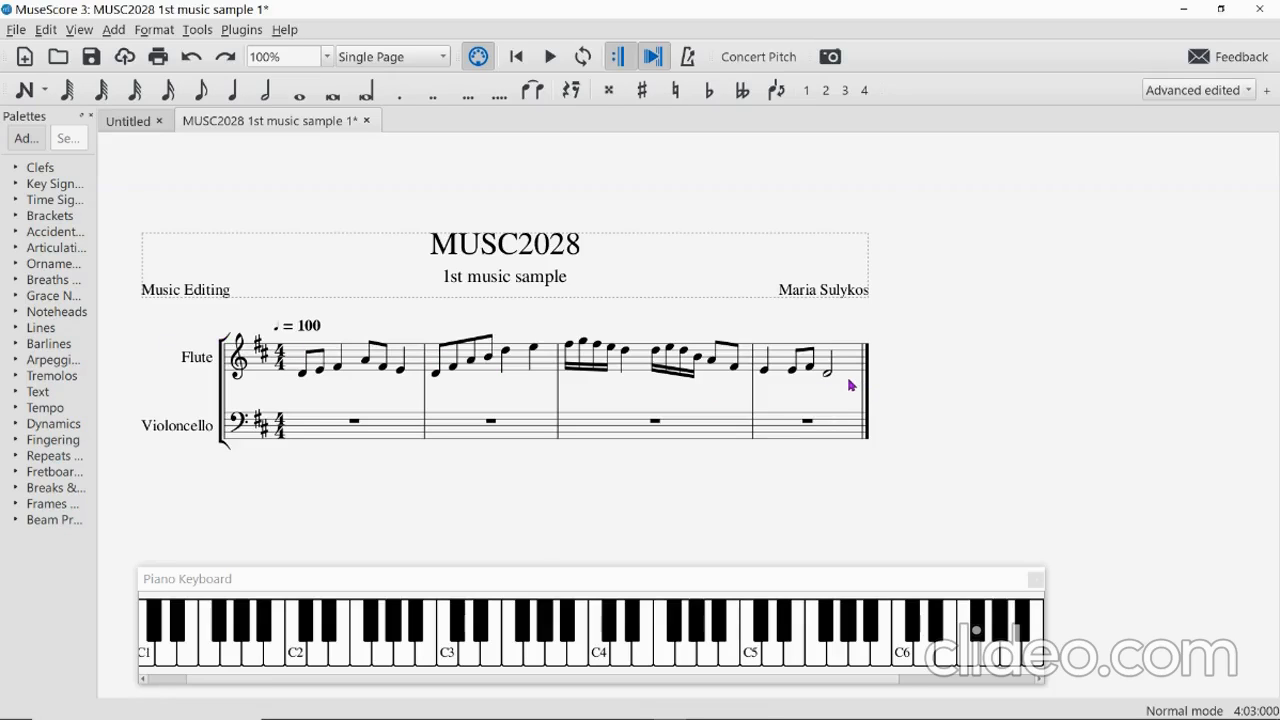
pyautogui.click(335, 434)
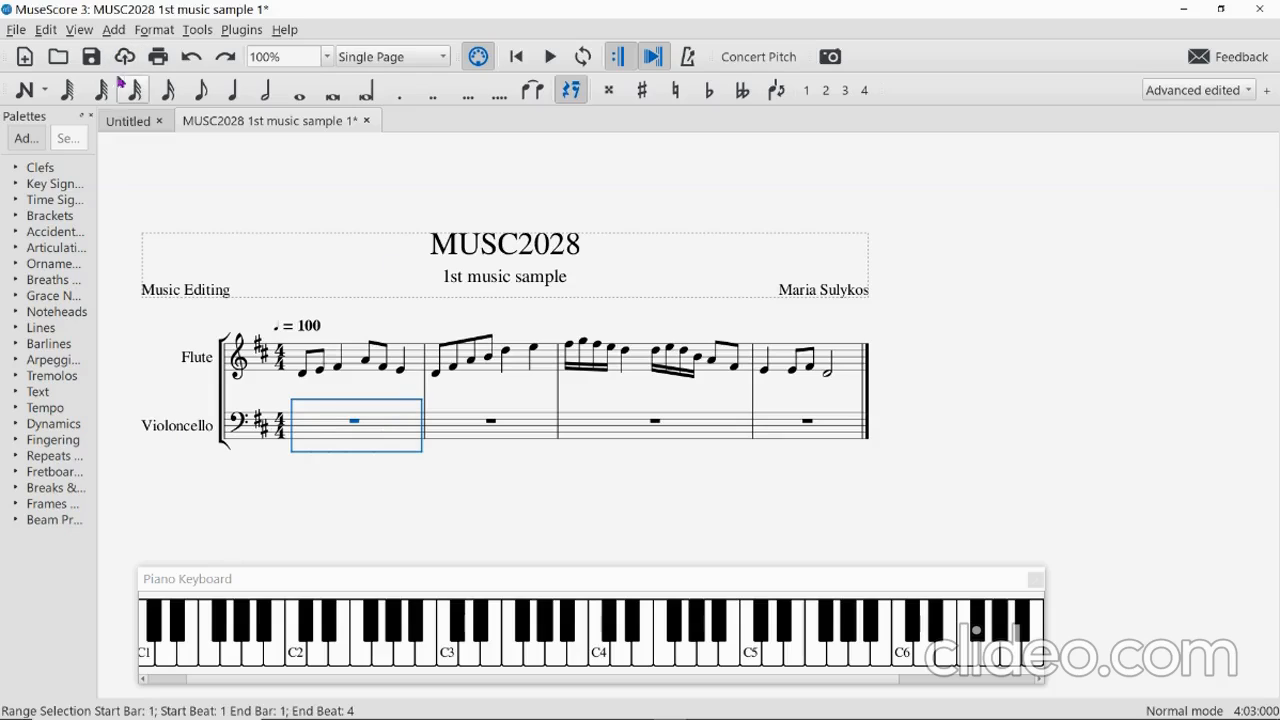
pyautogui.click(24, 93)
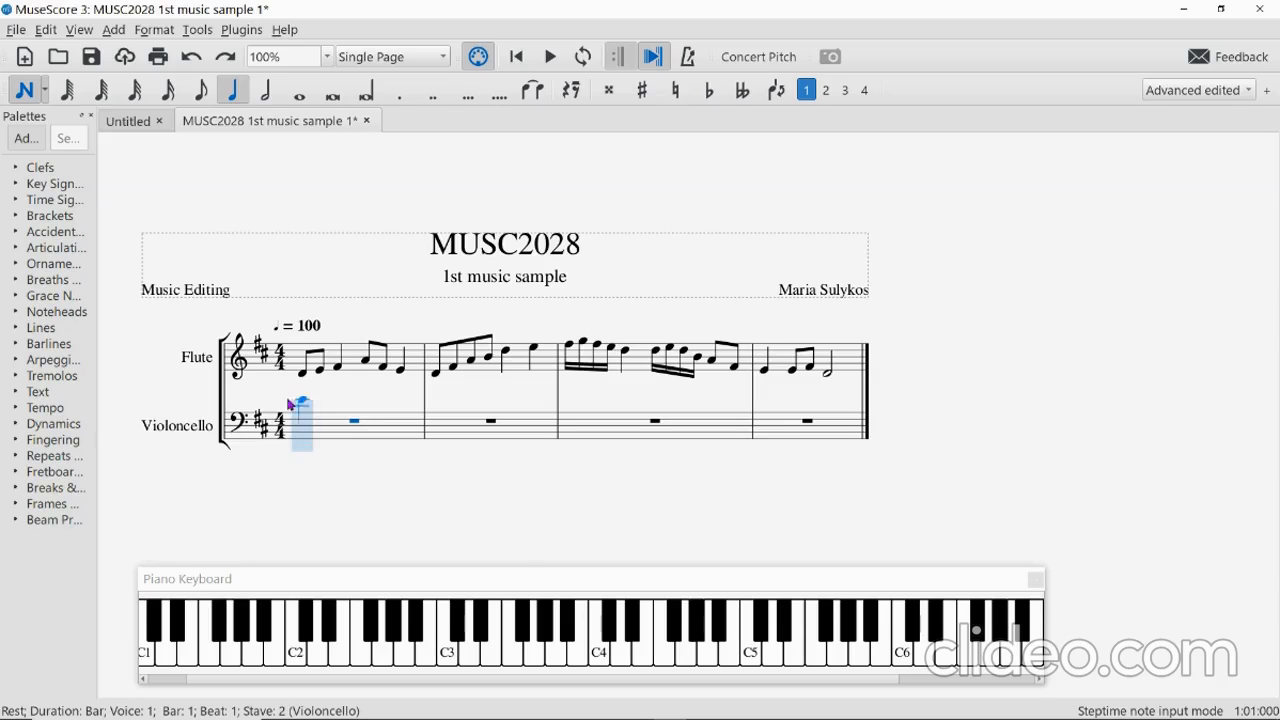
# Write cello bar 1: D3, A2, A2 crotchets, then A2 and B2 quavers.
pyautogui.click(466, 656)
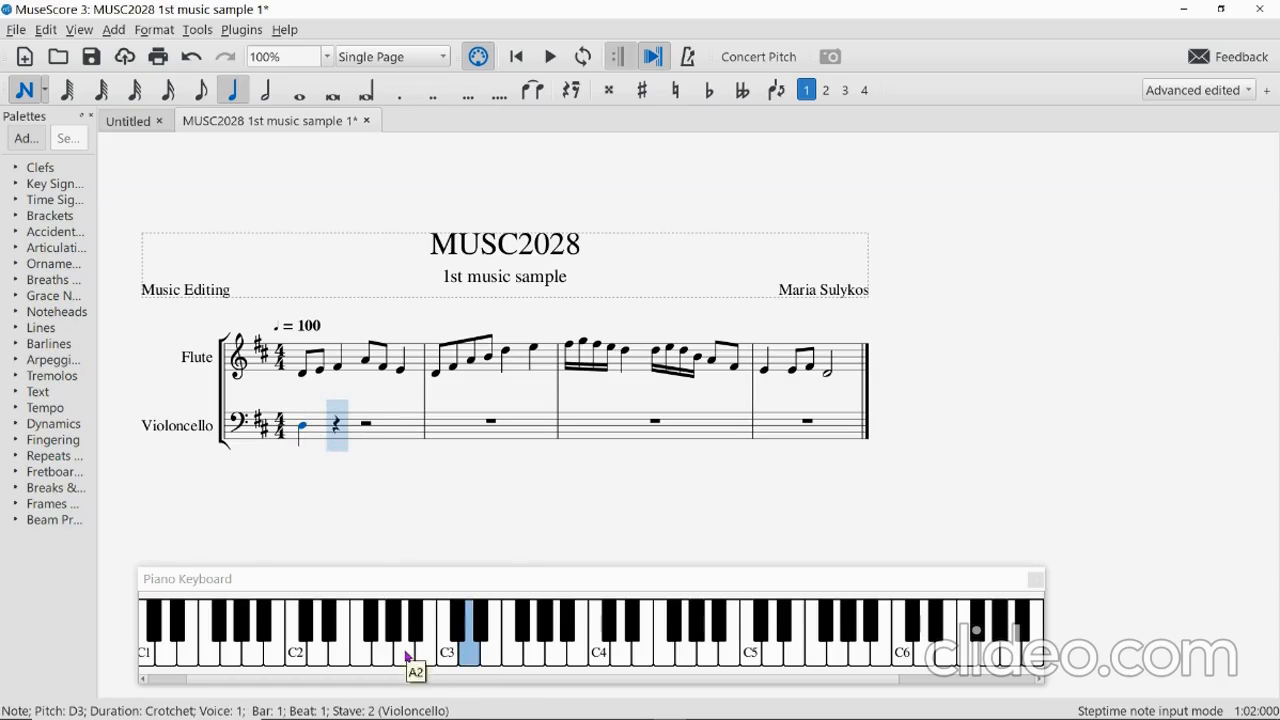
pyautogui.click(407, 656)
pyautogui.click(407, 656)
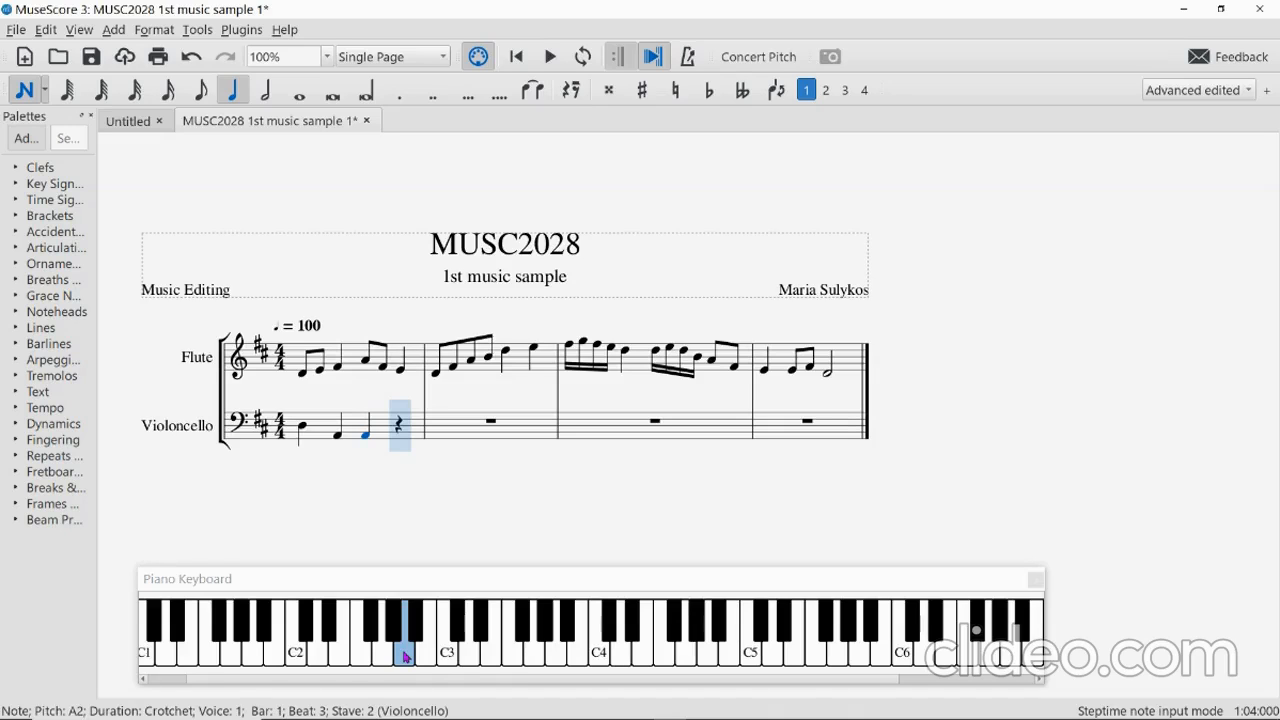
pyautogui.press('4')
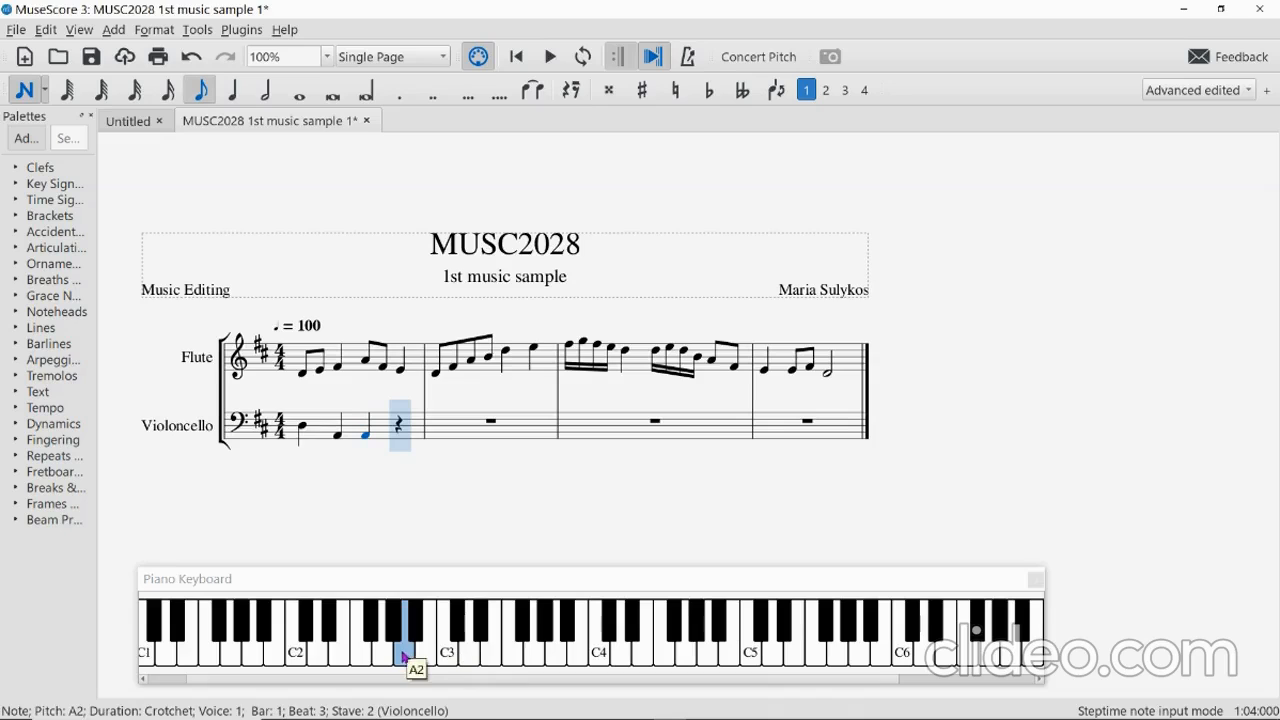
pyautogui.click(414, 655)
pyautogui.click(423, 657)
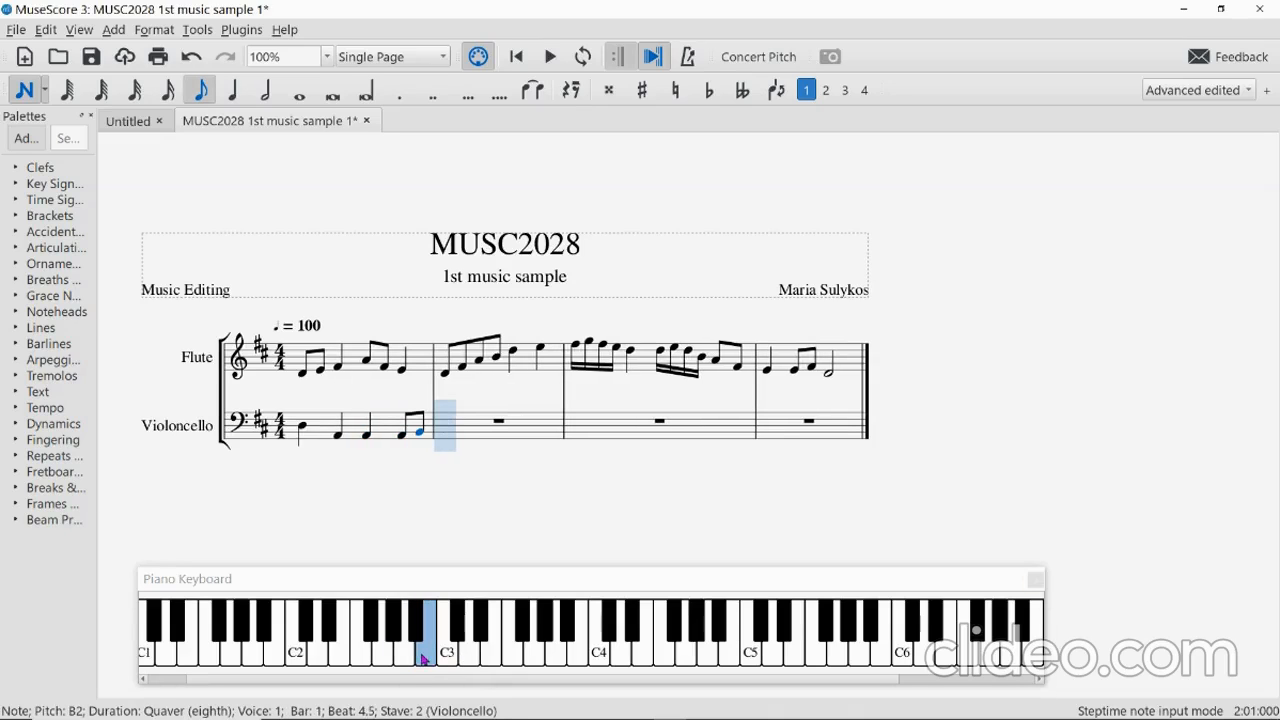
# Write cello bar 2: B2, D3, A2, G2 quavers, then F#2 and G2 crotchets.
pyautogui.click(423, 657)
pyautogui.click(465, 660)
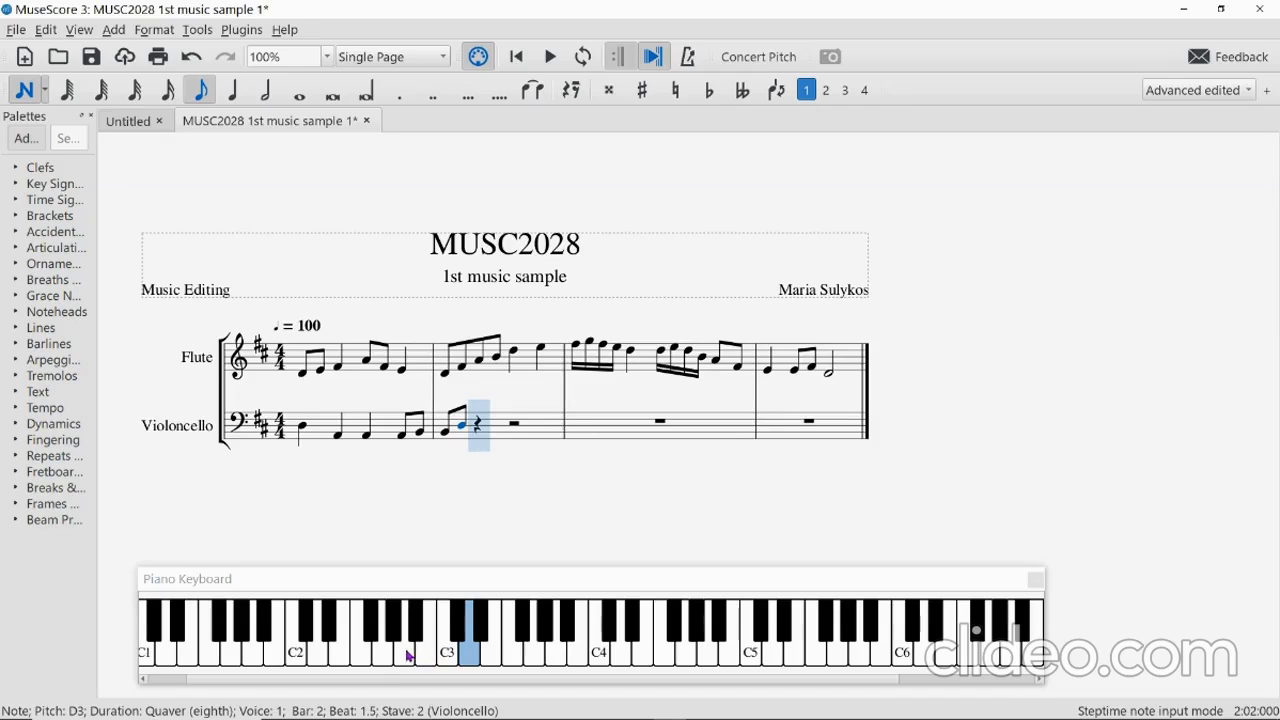
pyautogui.click(408, 657)
pyautogui.click(387, 657)
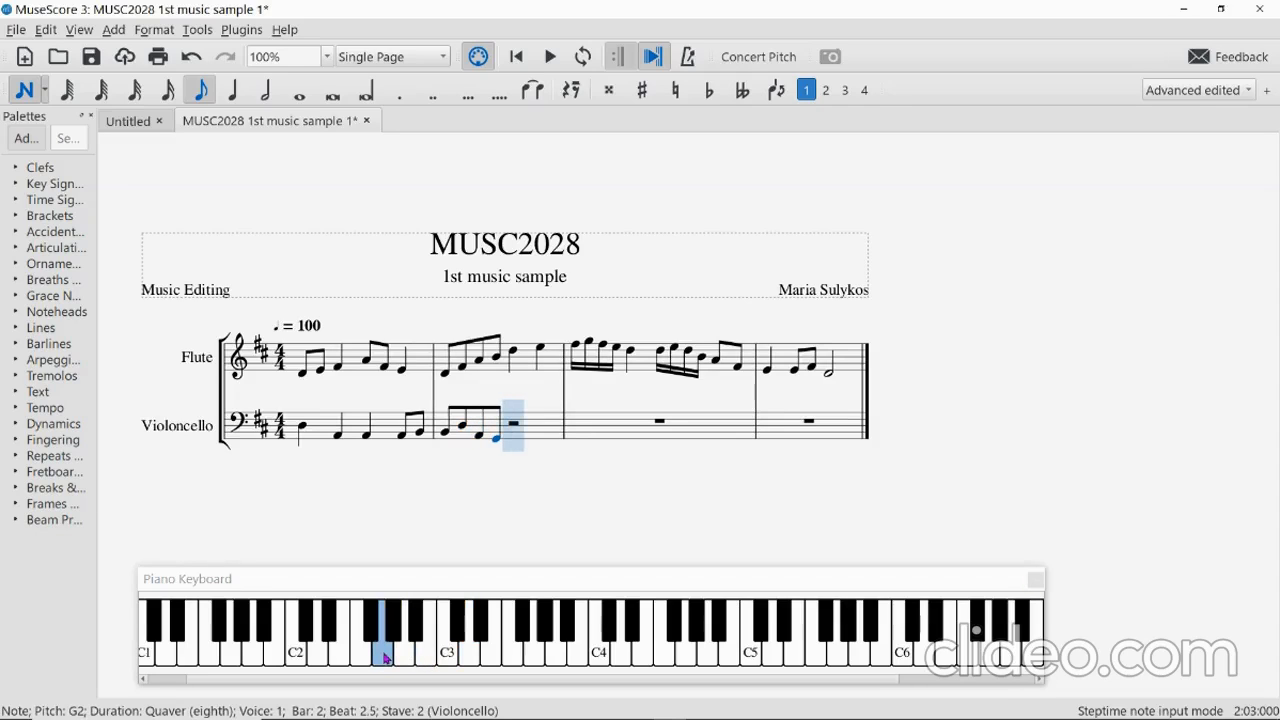
pyautogui.press('5')
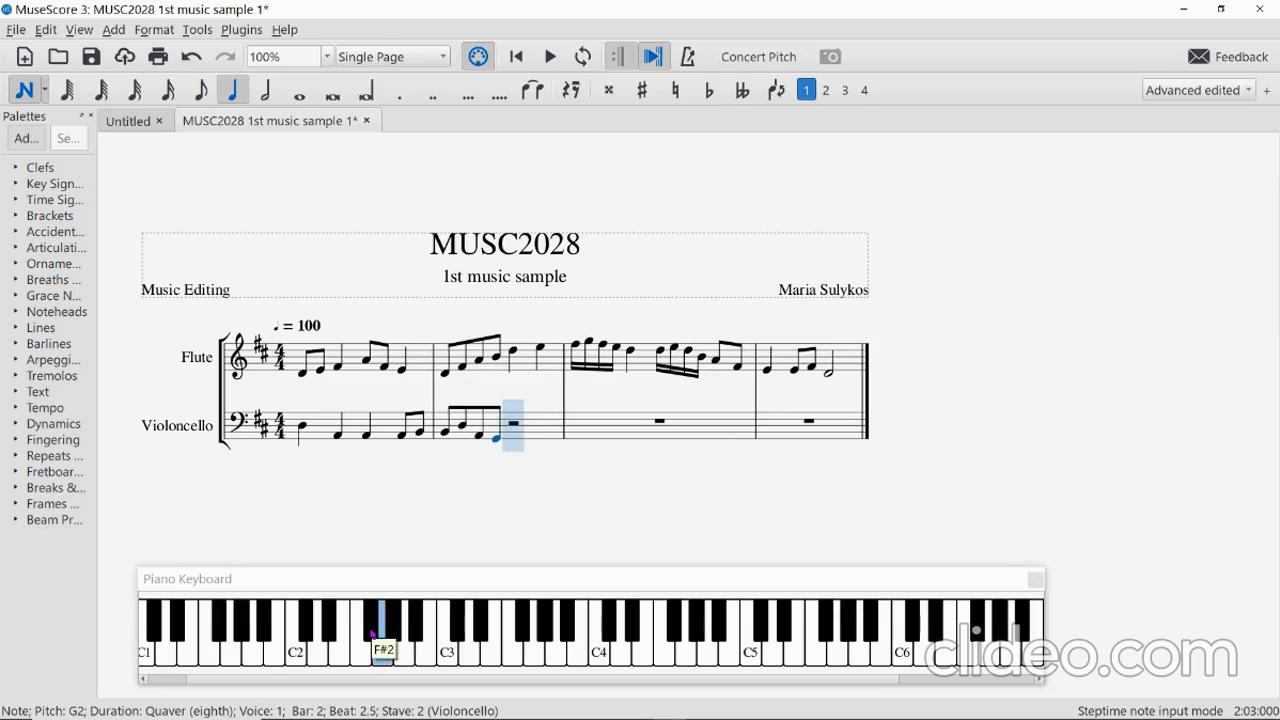
pyautogui.click(371, 633)
pyautogui.click(385, 655)
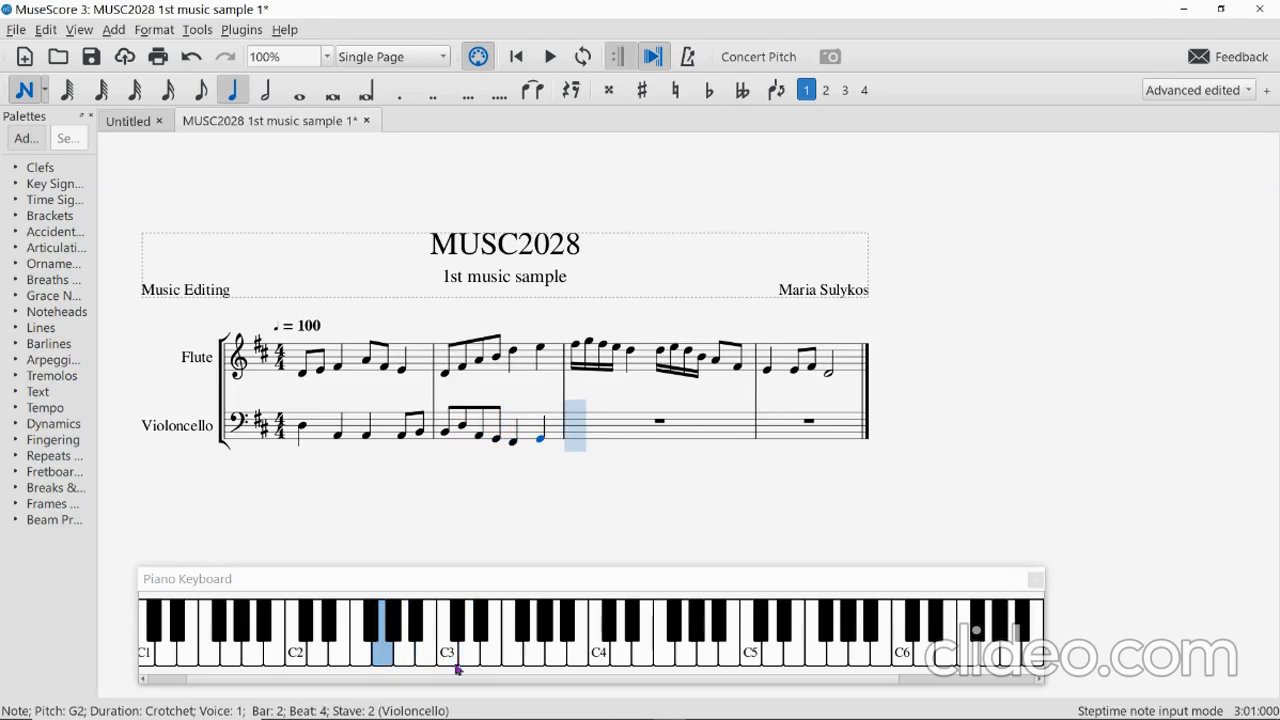
# Write cello bar 3: D3 crotchet, F#3-G3 semiquaver run, then A3 and D3 crotchets.
pyautogui.click(462, 656)
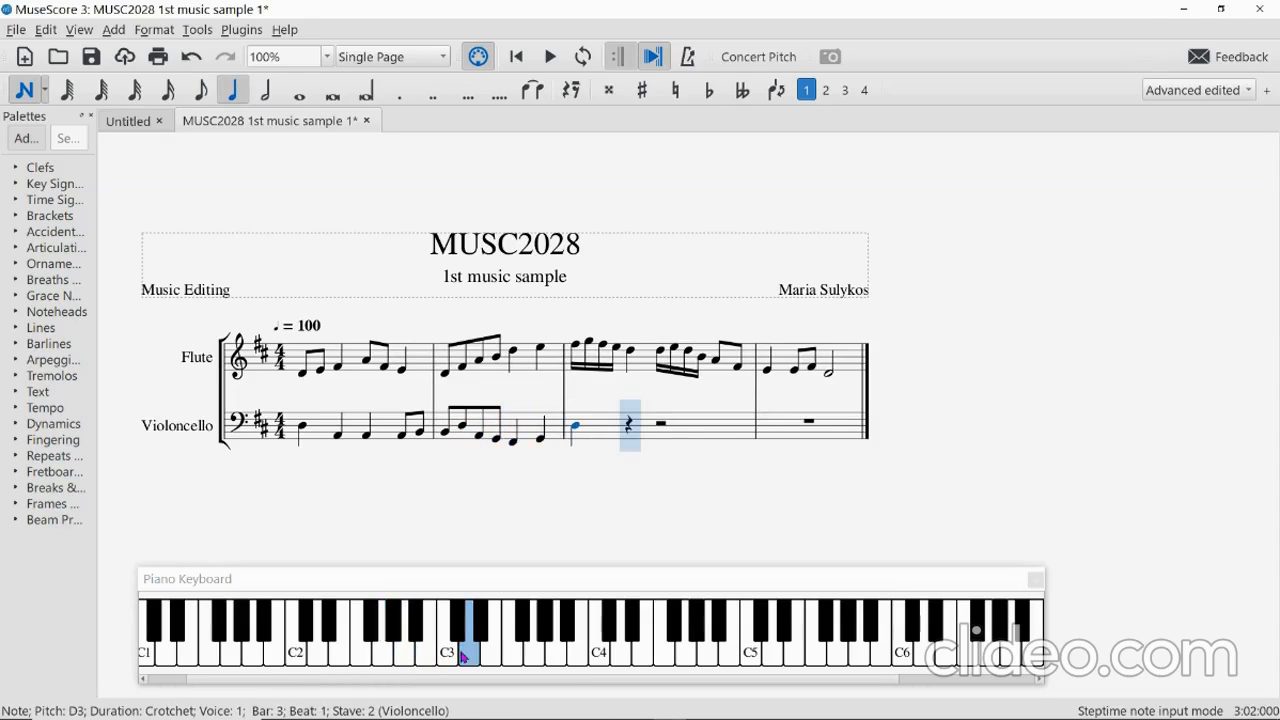
pyautogui.press('3')
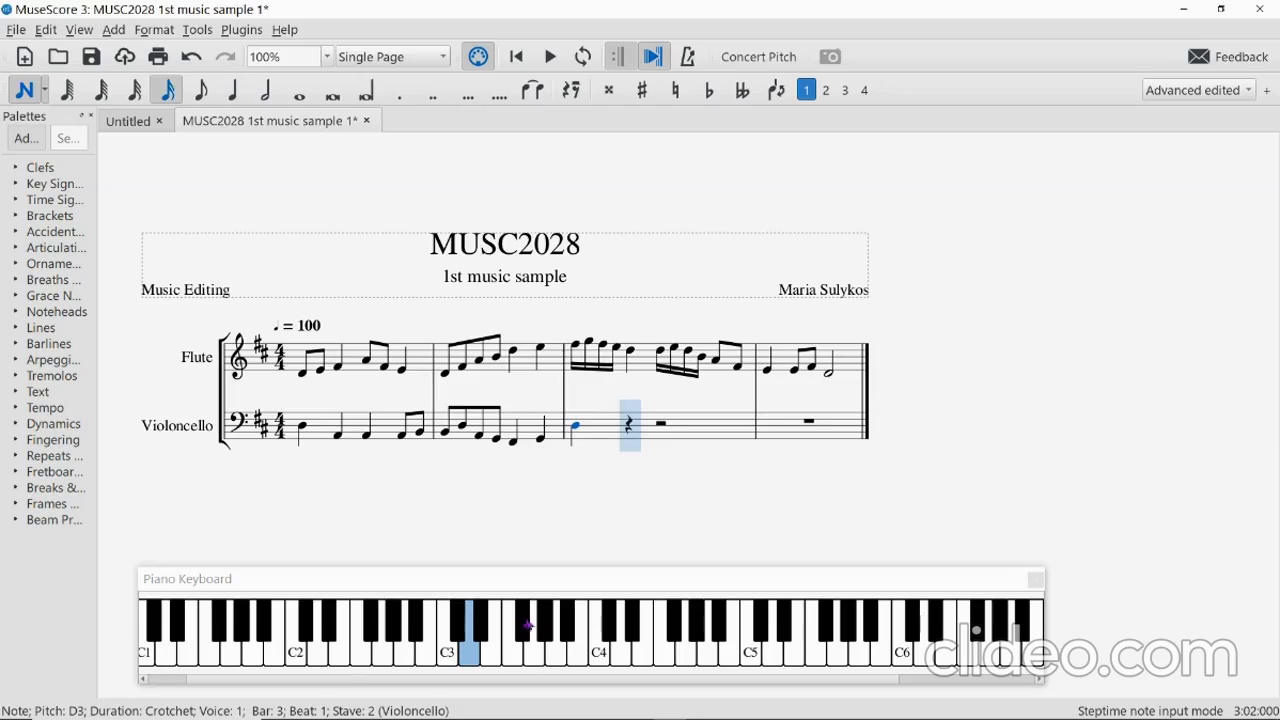
pyautogui.click(519, 624)
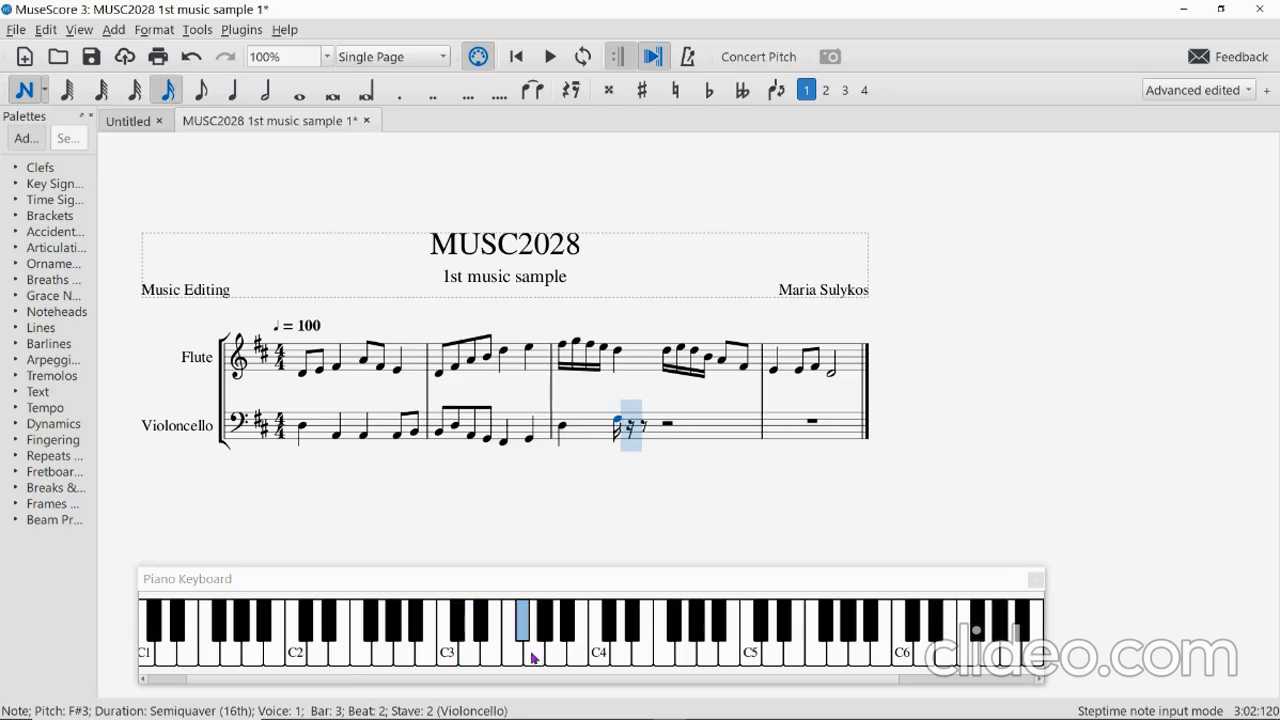
pyautogui.click(533, 652)
pyautogui.click(528, 648)
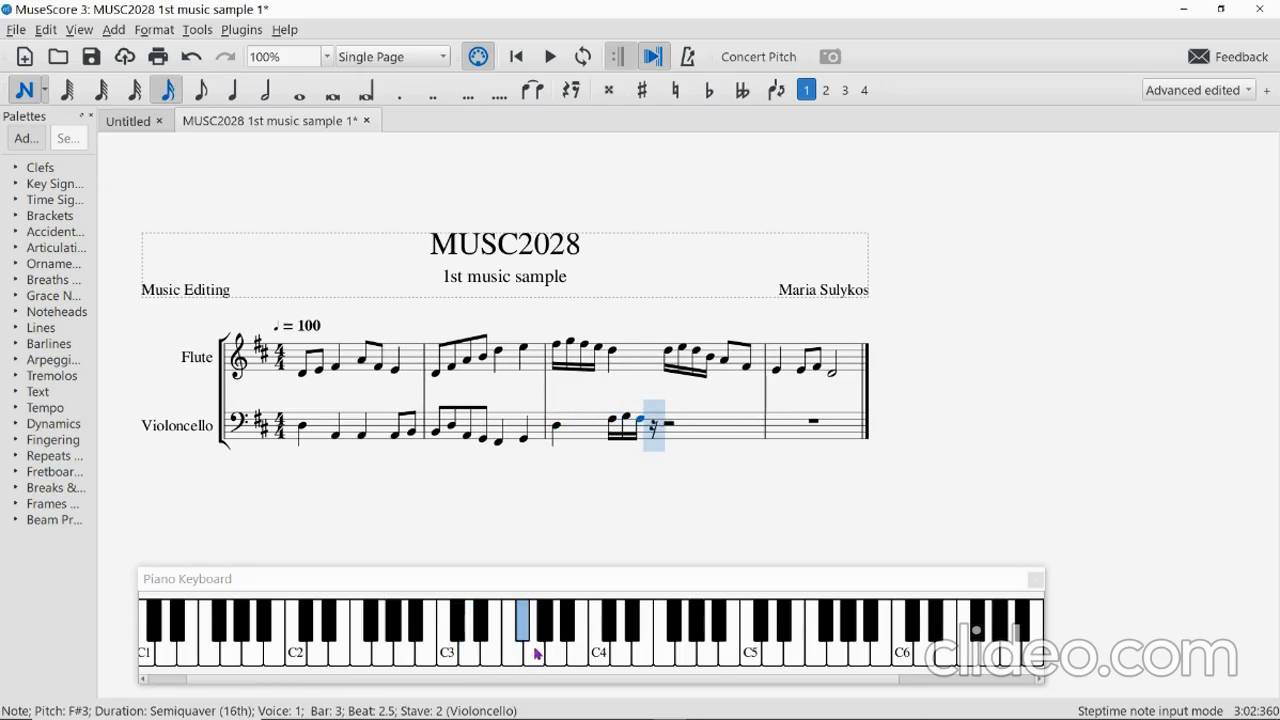
pyautogui.click(538, 652)
pyautogui.press('5')
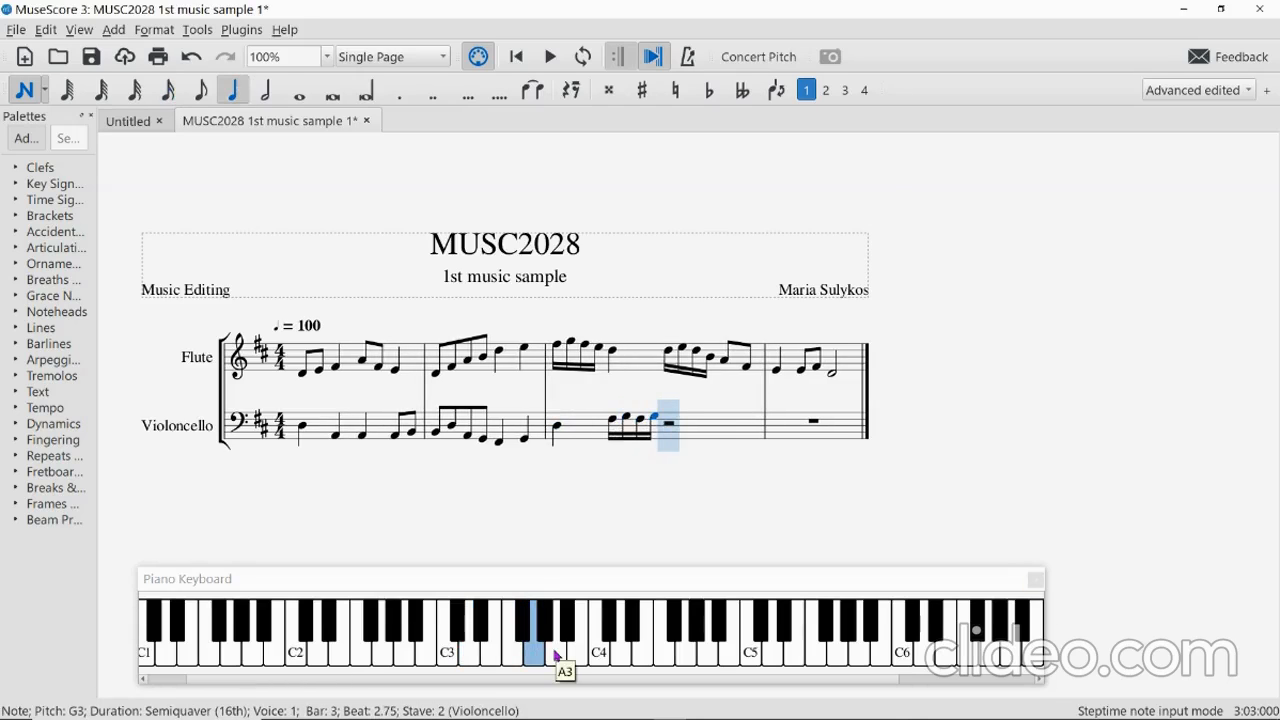
pyautogui.click(557, 655)
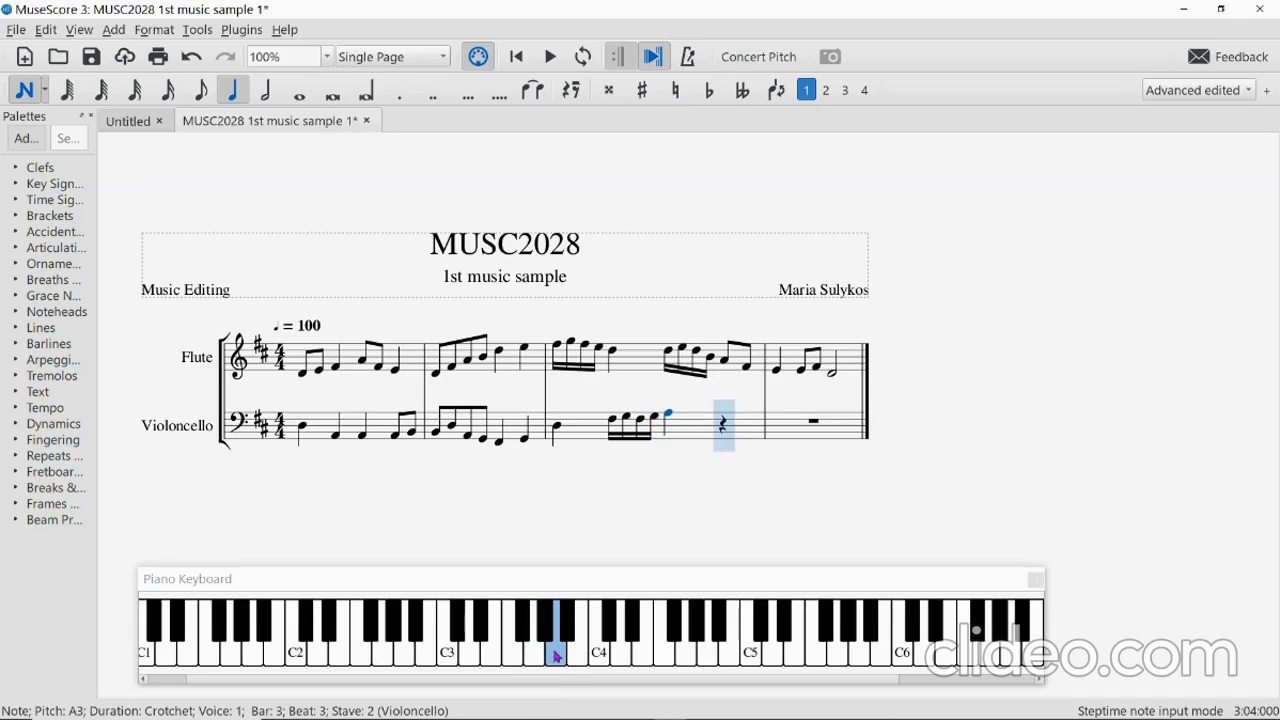
pyautogui.click(467, 657)
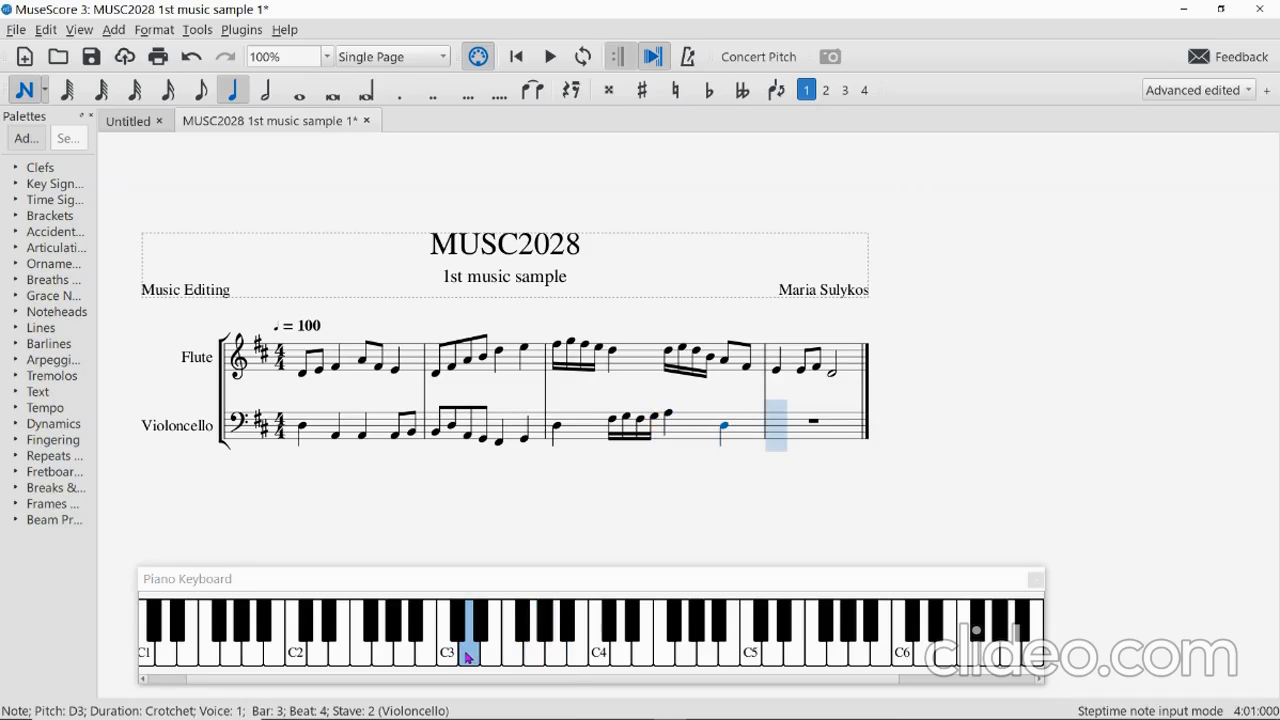
# Write cello bar 4 with G2 and A2 crotchets and a D3 minim, then exit note input.
pyautogui.click(388, 662)
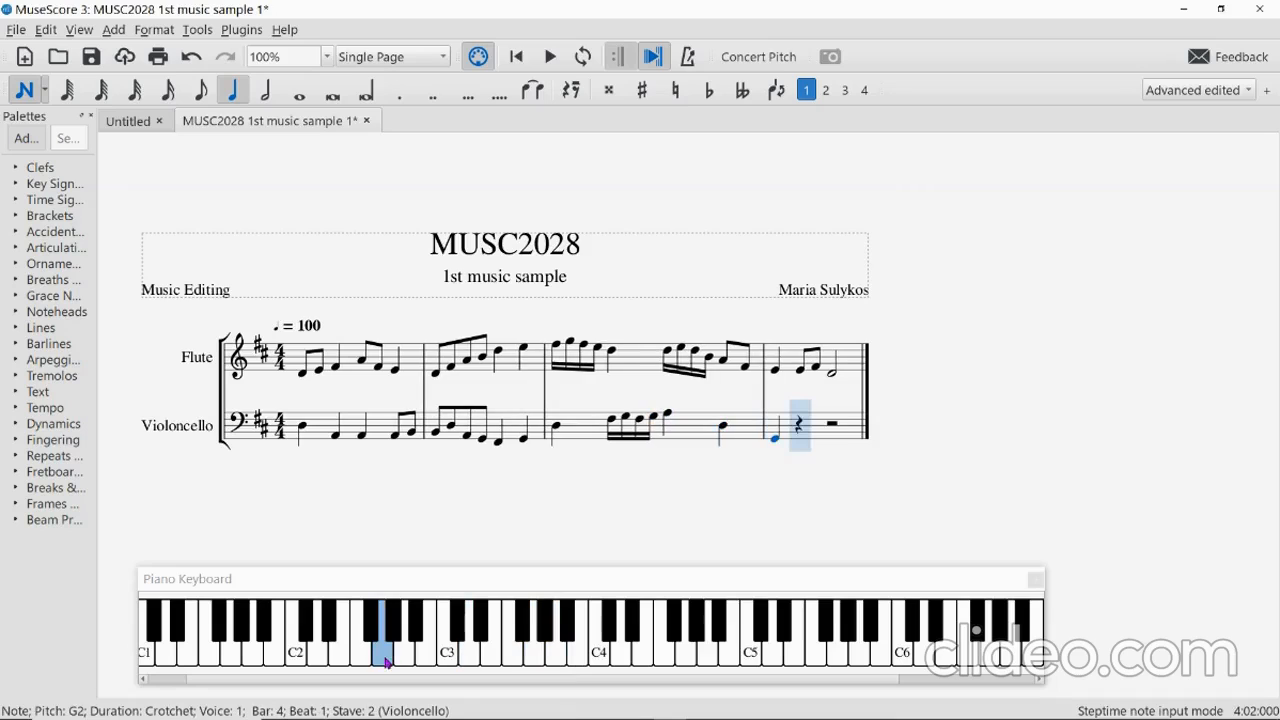
pyautogui.click(404, 661)
pyautogui.press('6')
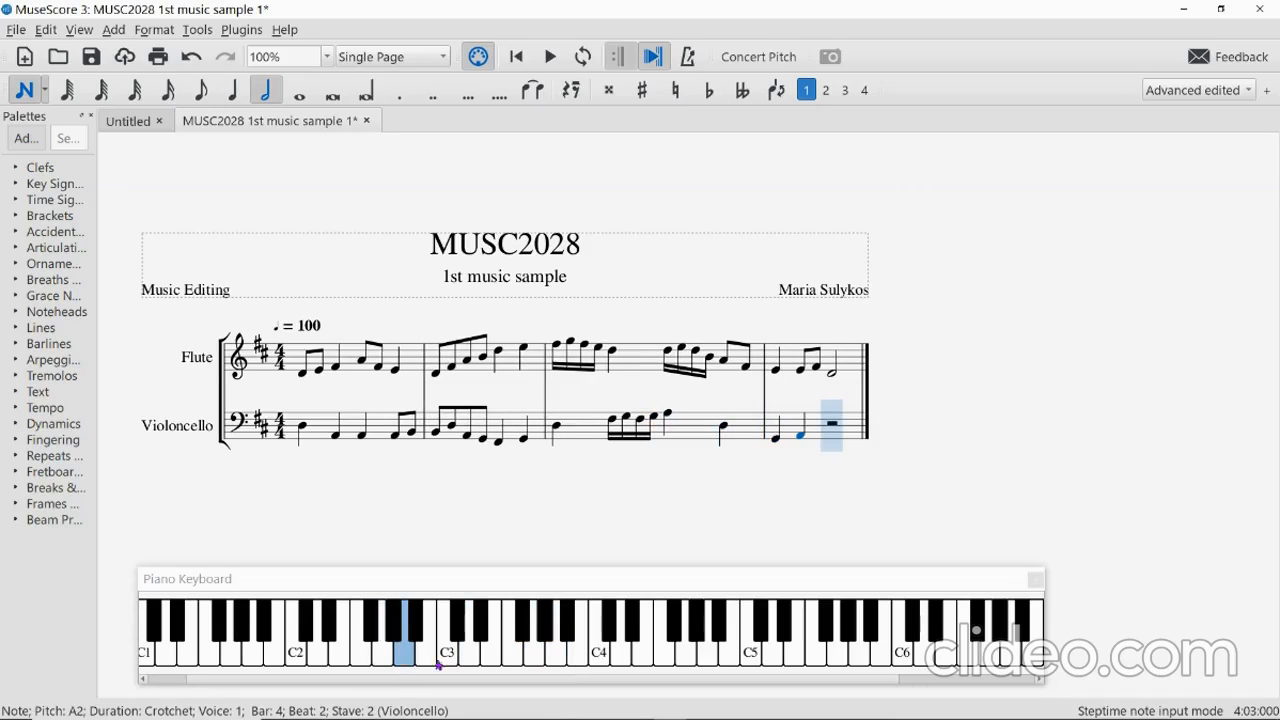
pyautogui.click(468, 658)
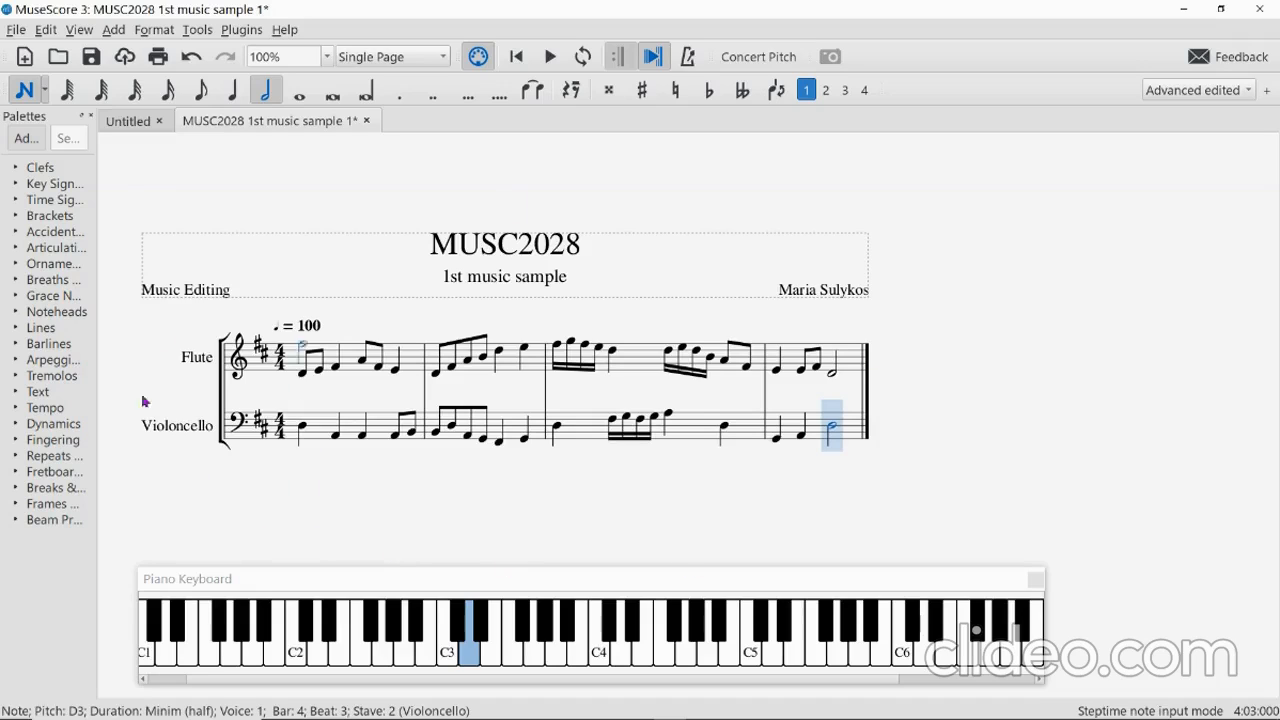
pyautogui.click(25, 92)
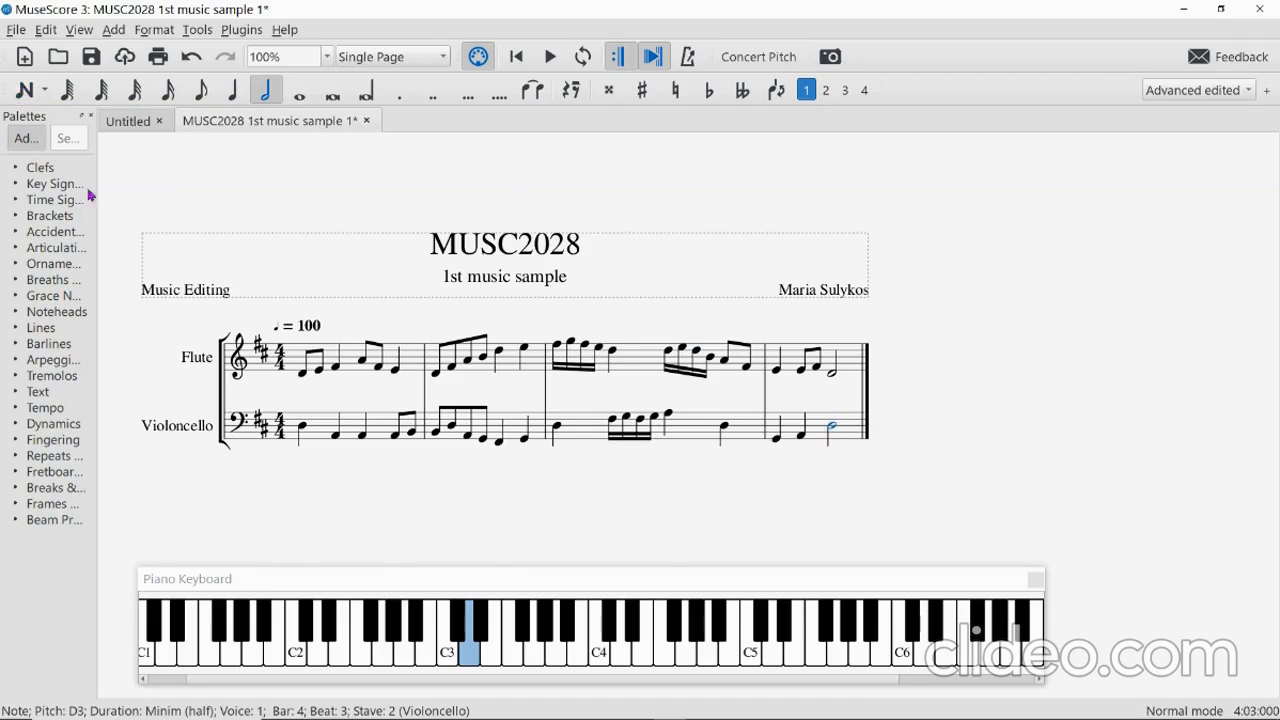
# Play the two-part score from Flute bar 1 to the end, then close the piano keyboard panel.
pyautogui.click(296, 362)
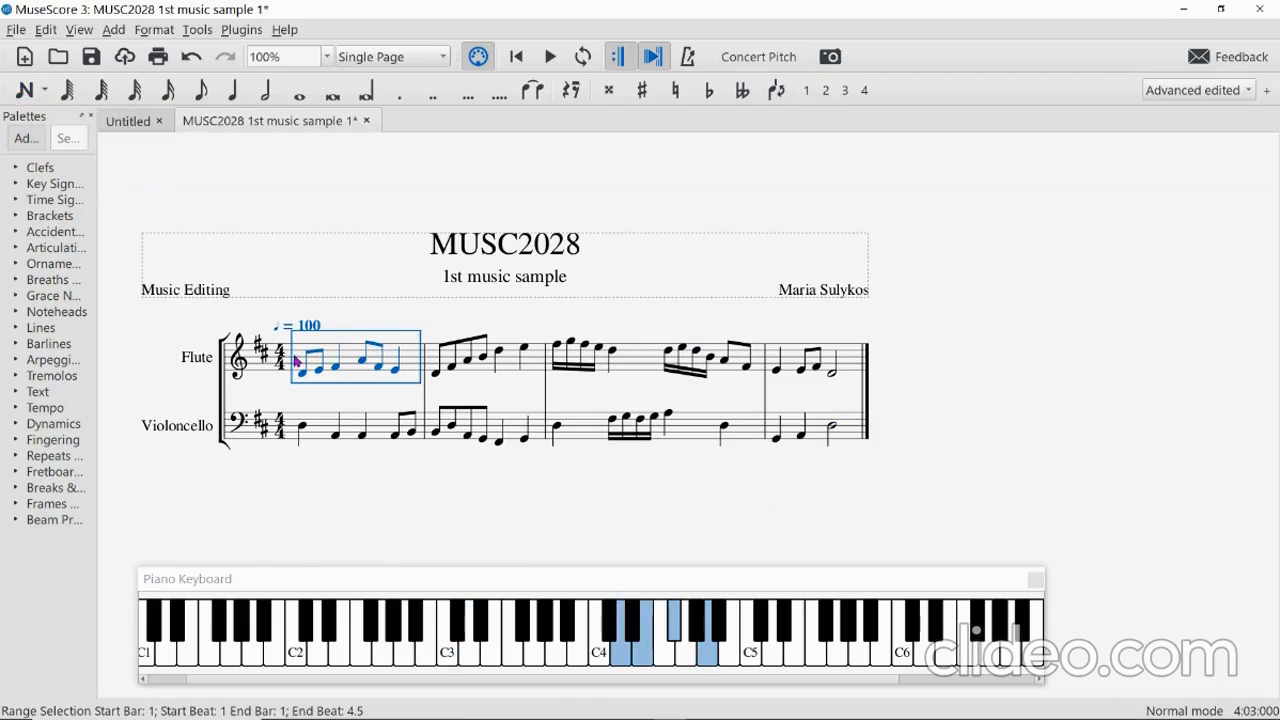
pyautogui.click(550, 58)
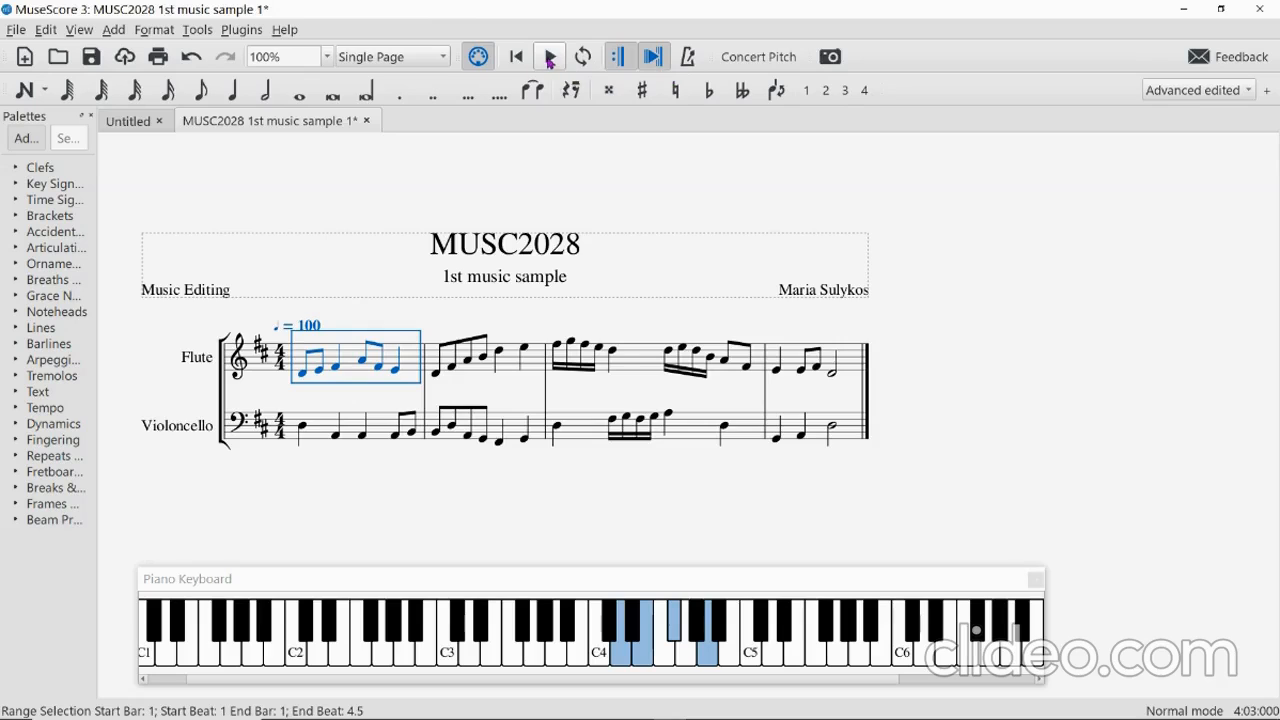
pyautogui.click(550, 58)
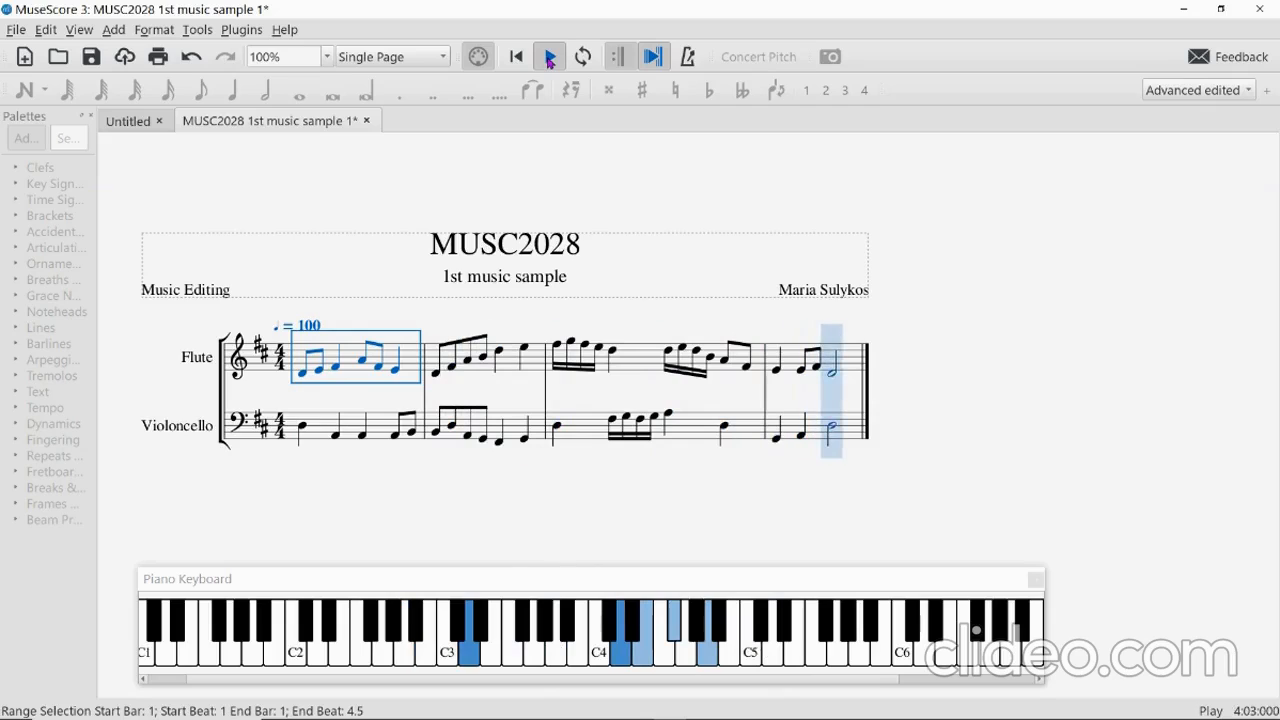
pyautogui.click(549, 59)
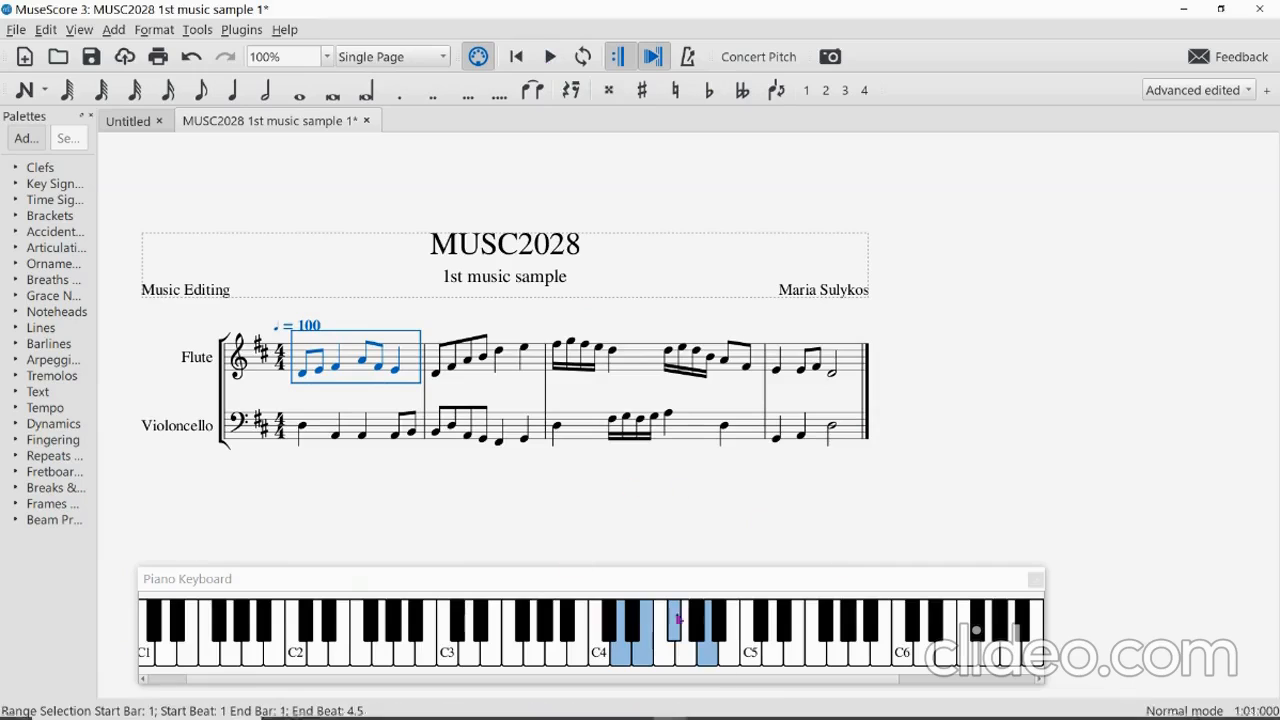
pyautogui.click(1036, 584)
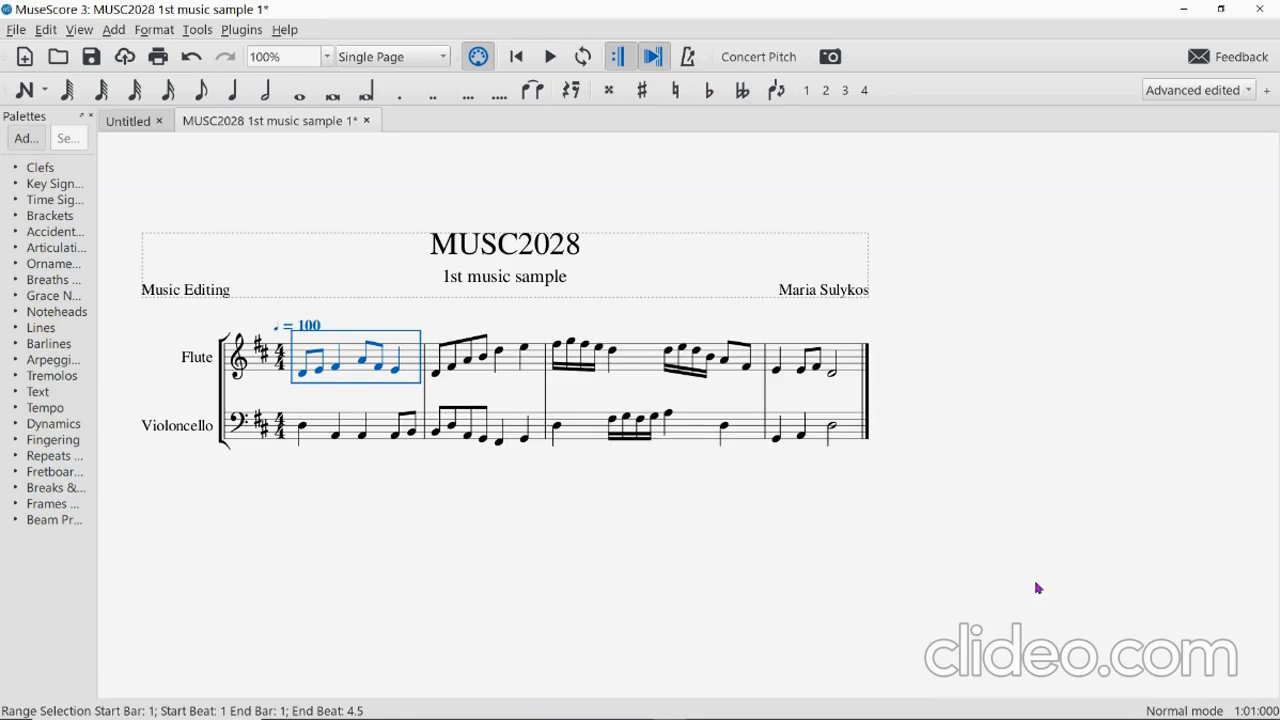
# Look through the View, Tools and Help menus, then dismiss them on the empty page.
pyautogui.click(80, 30)
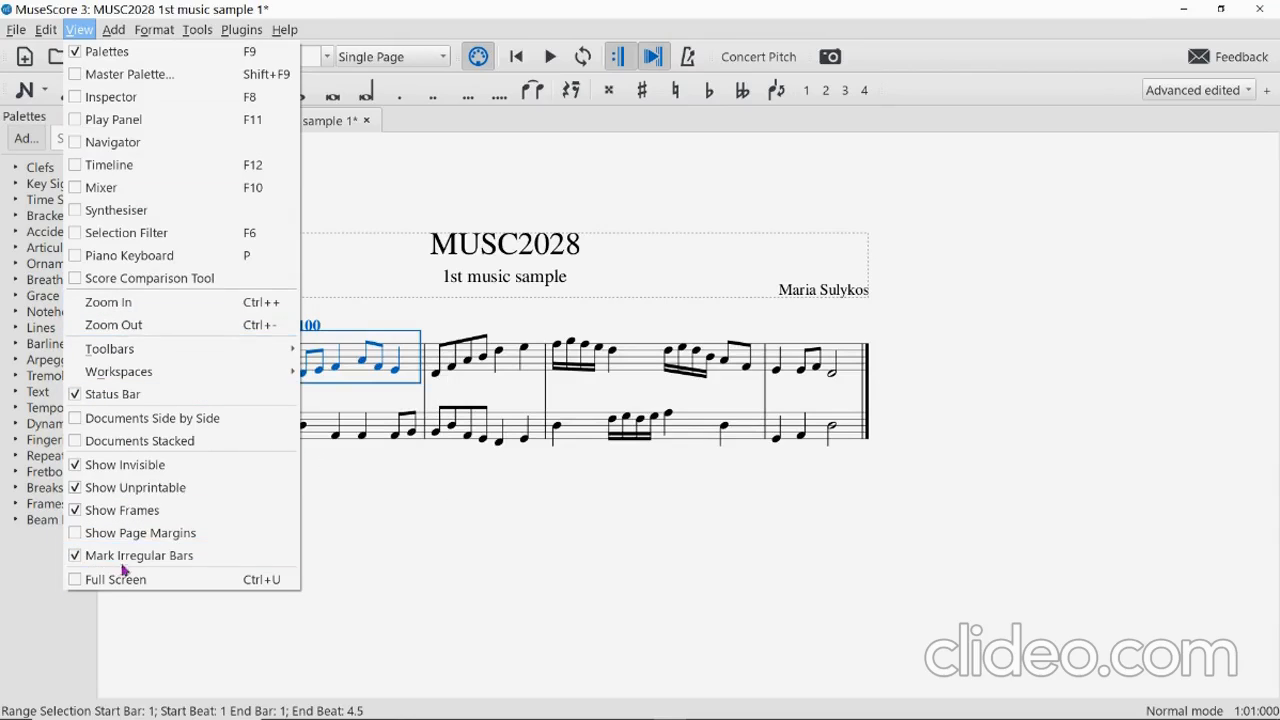
pyautogui.moveTo(112, 33)
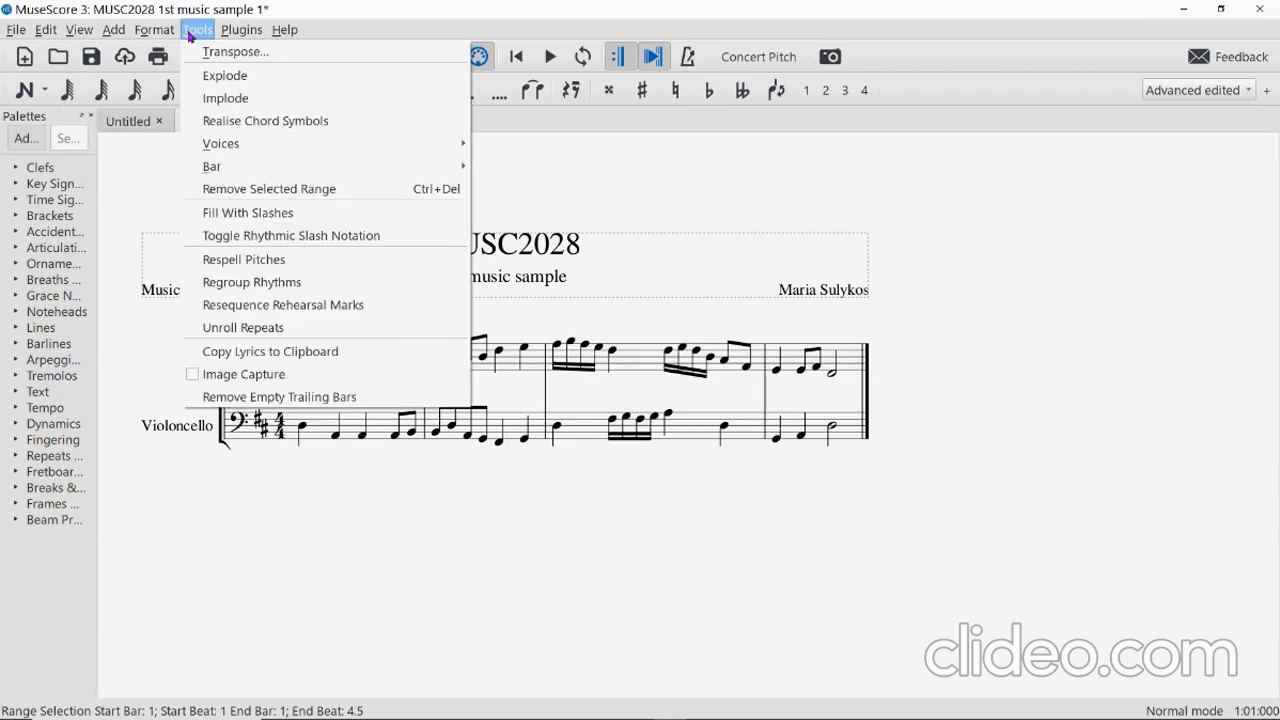
pyautogui.moveTo(283, 35)
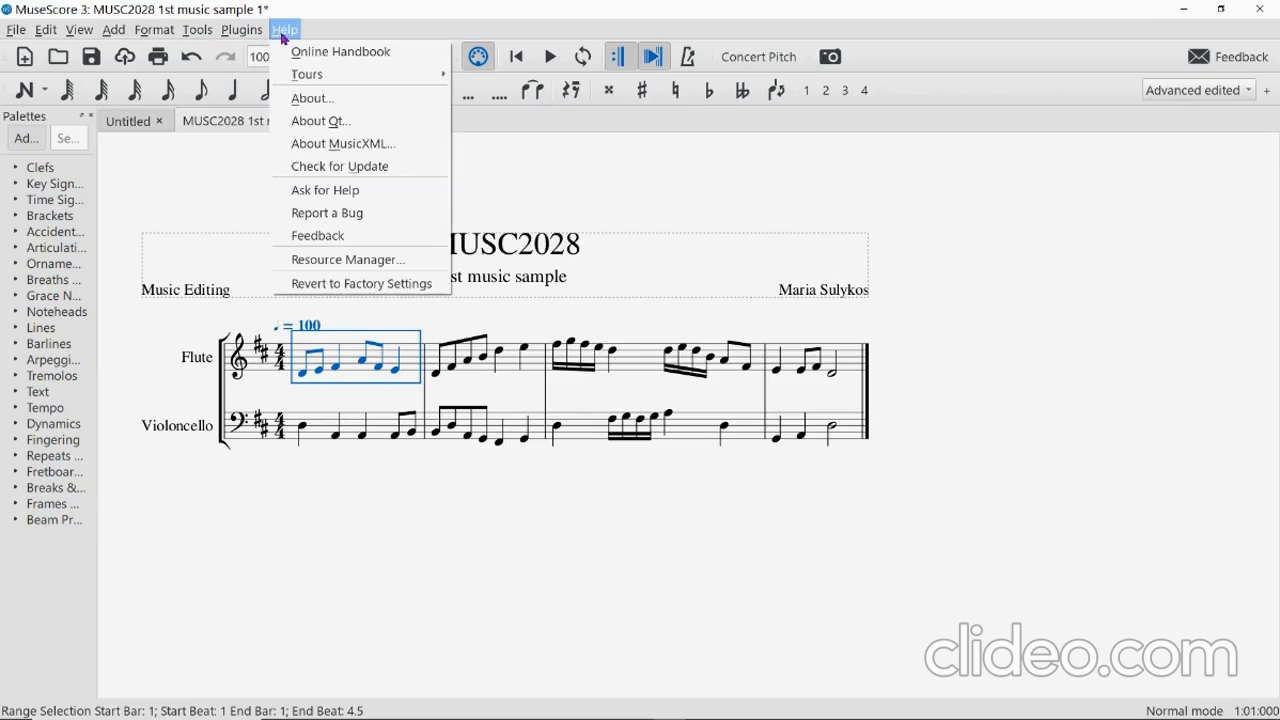
pyautogui.click(360, 589)
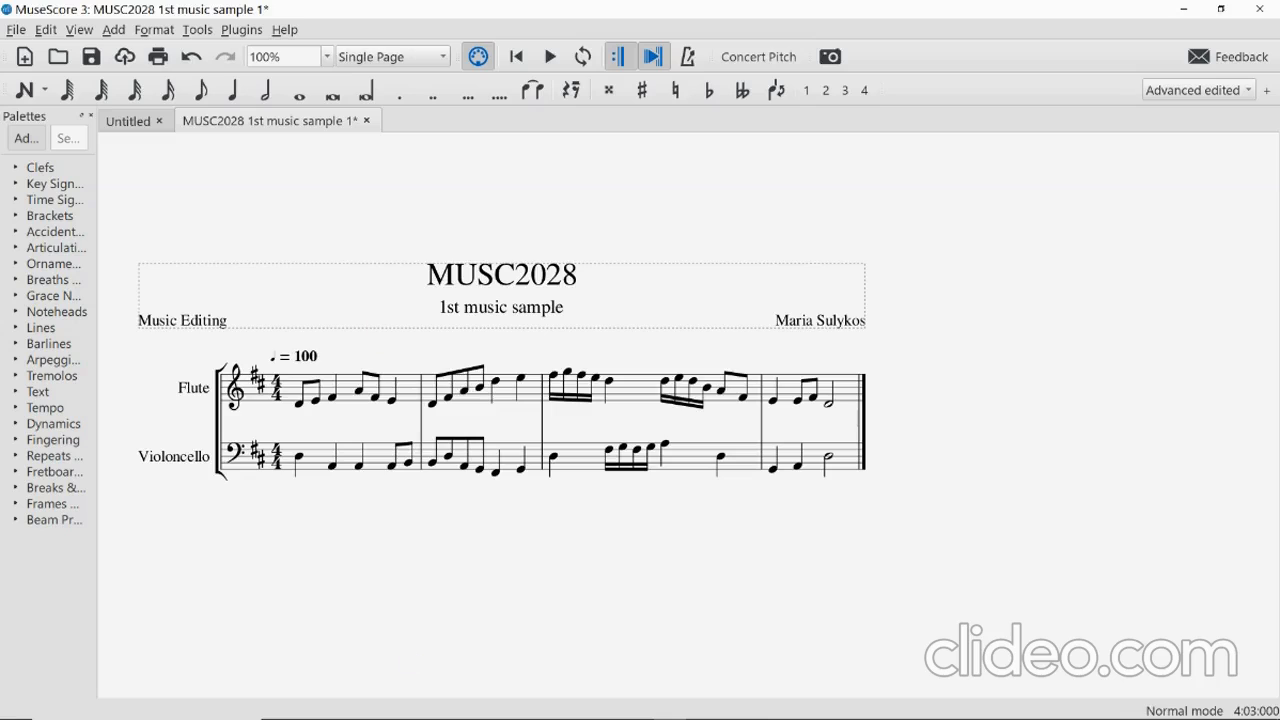
pyautogui.moveTo(574, 707)
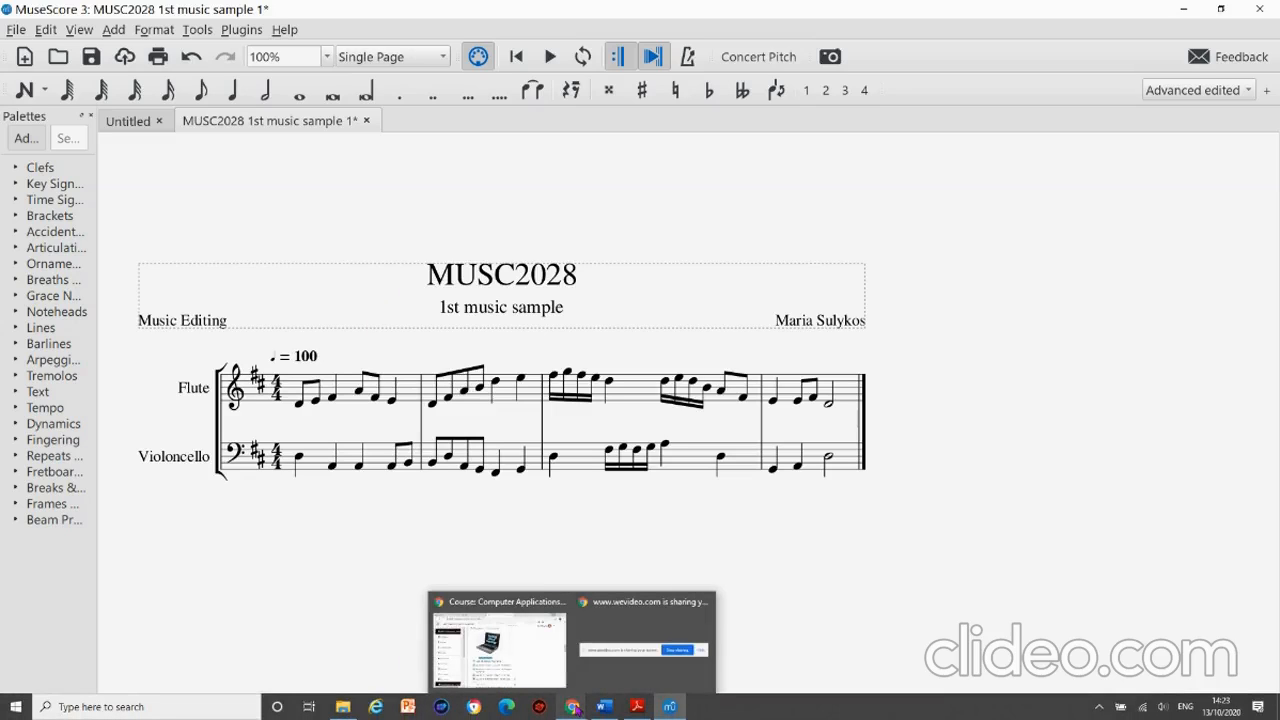
# Switch to the Moodle course page in Chrome and scroll through the Week 5 MuseScore materials.
pyautogui.click(520, 645)
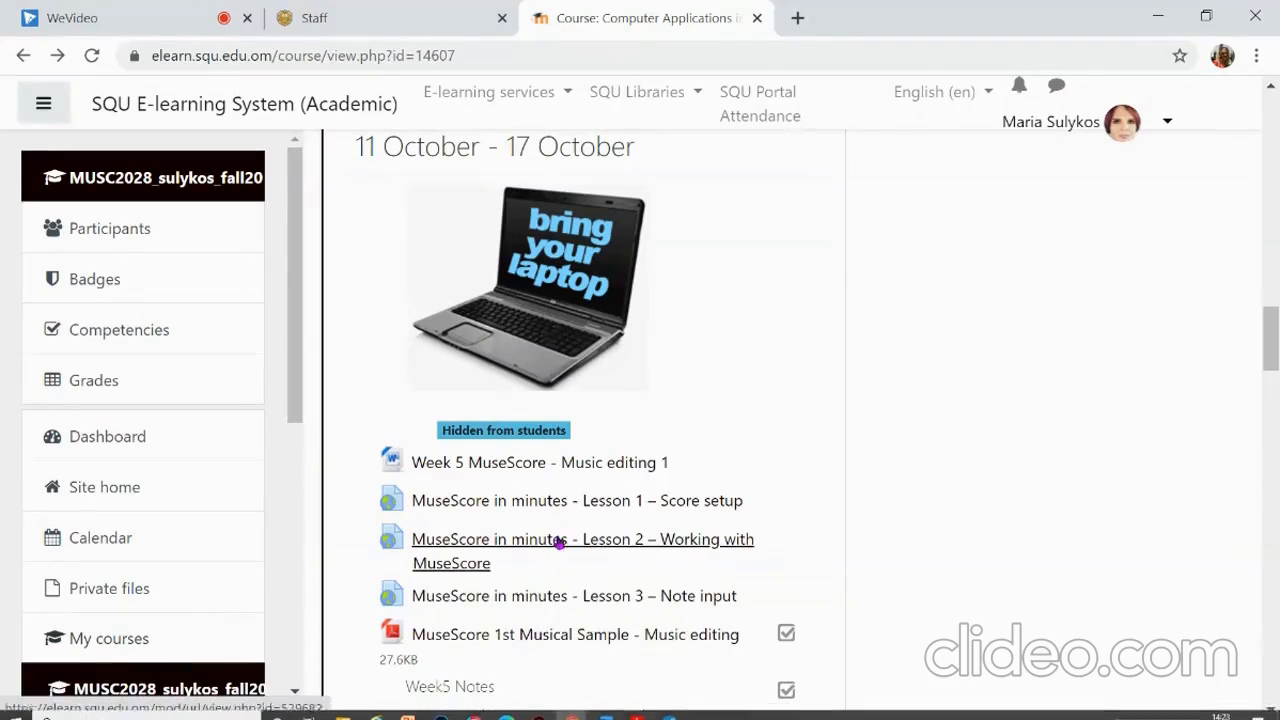
pyautogui.scroll(-2, 436, 510)
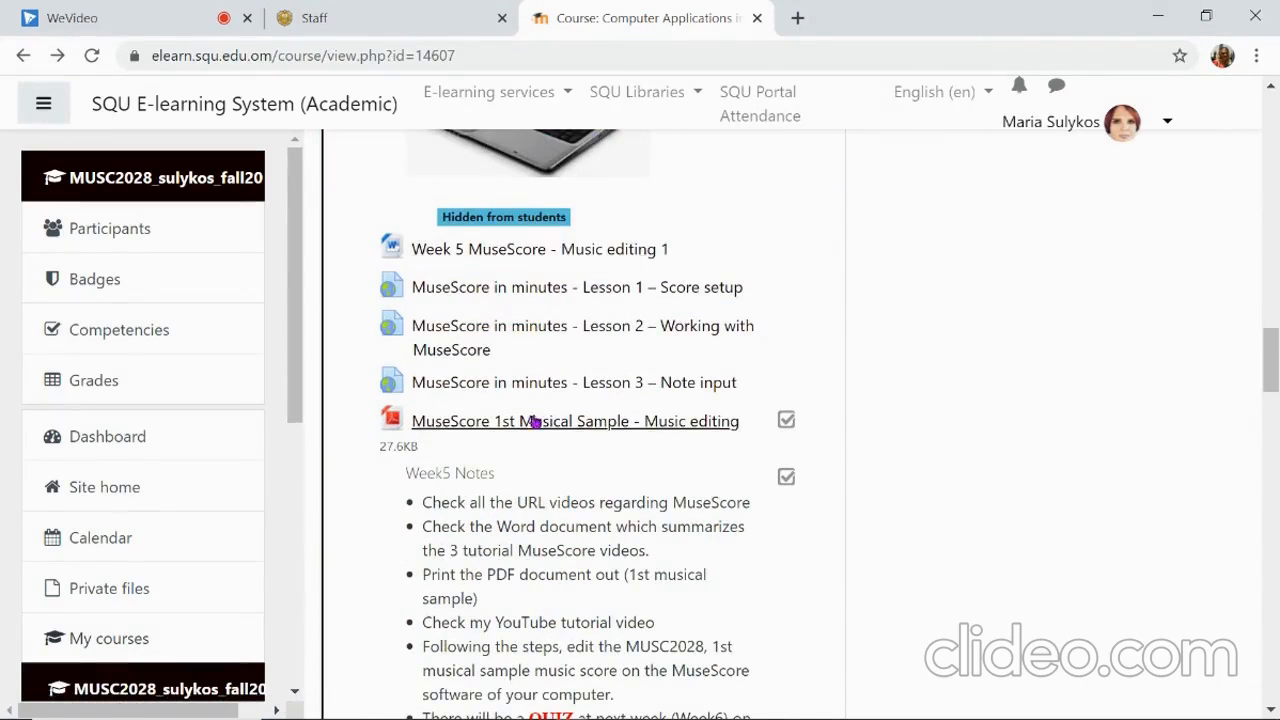
pyautogui.scroll(3, 560, 410)
pyautogui.scroll(2, 565, 407)
pyautogui.scroll(-5, 529, 423)
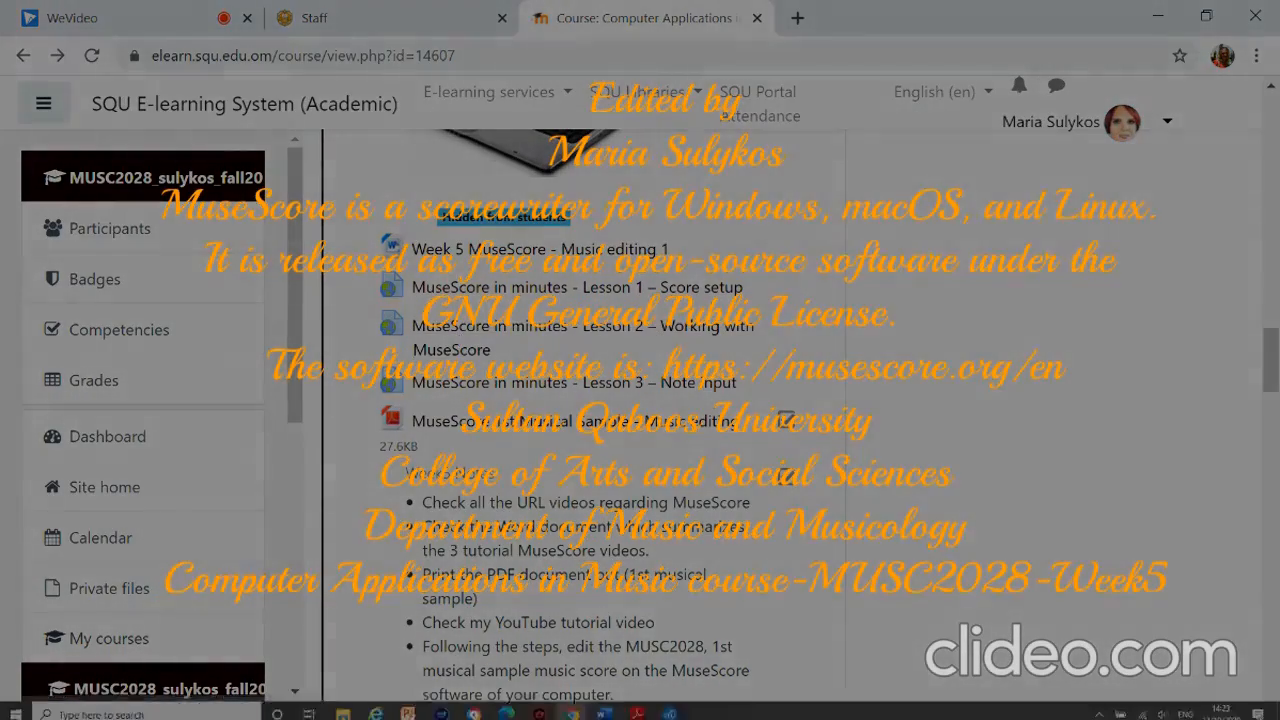
pyautogui.moveTo(637, 706)
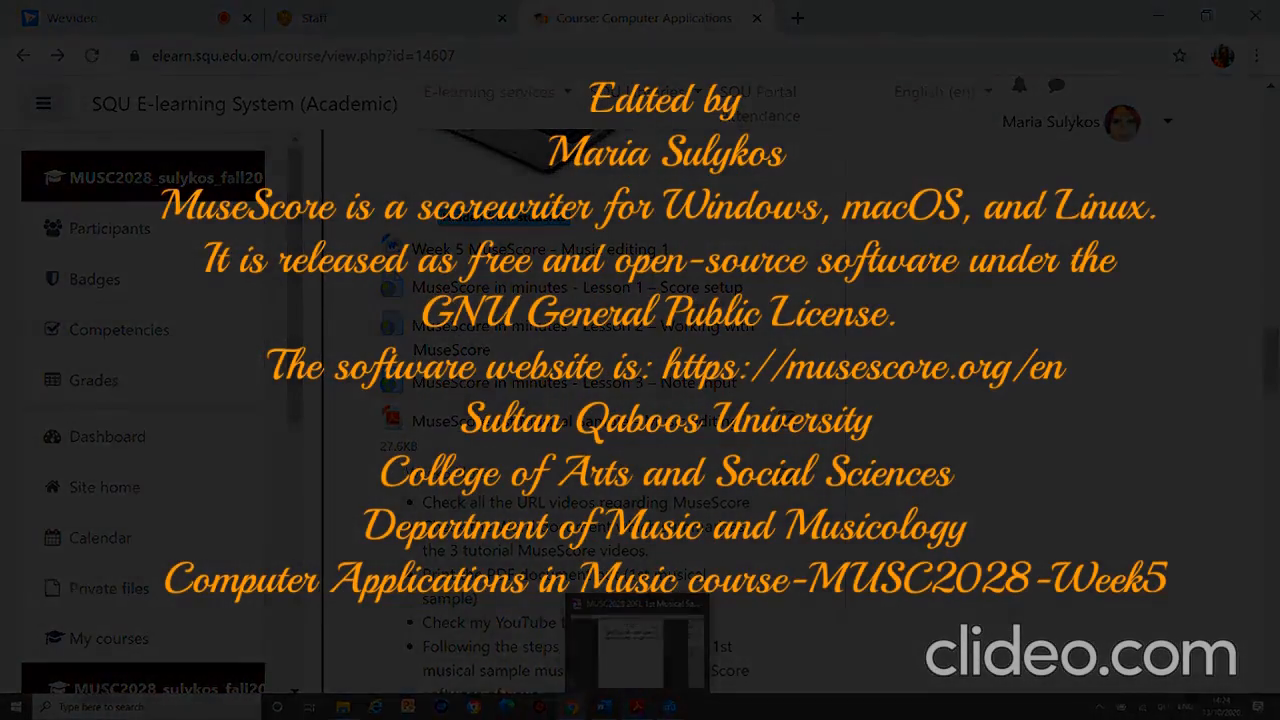